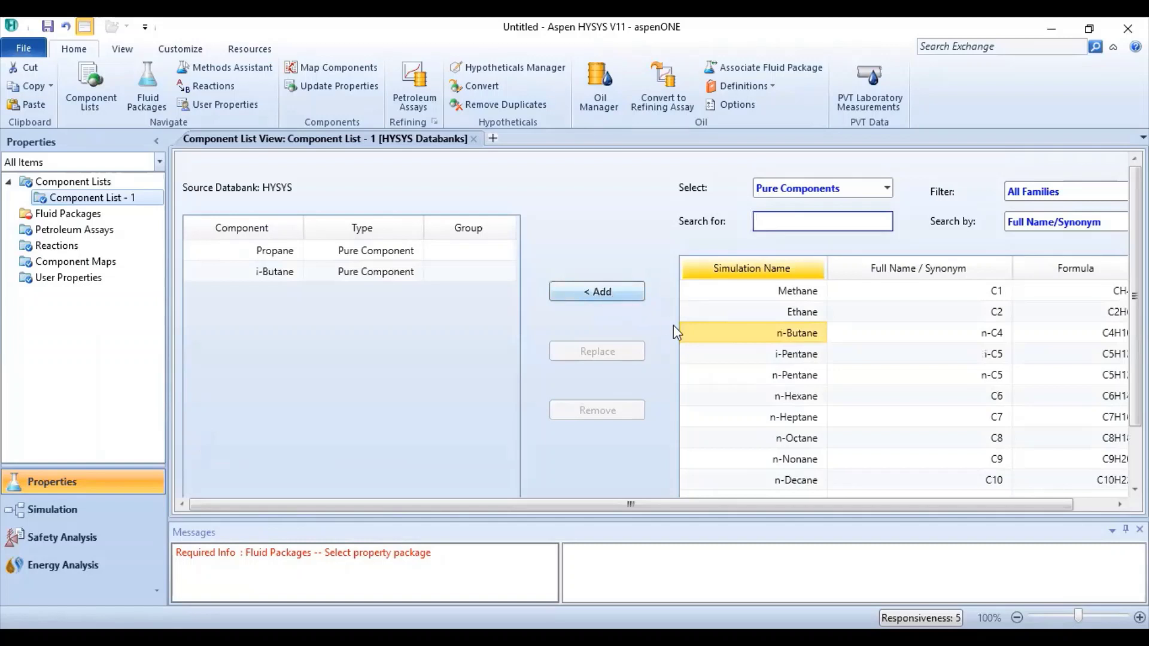
Add the pure components n-Butane through n-Octane to Component List - 1.
left_click(801, 443, "shift")
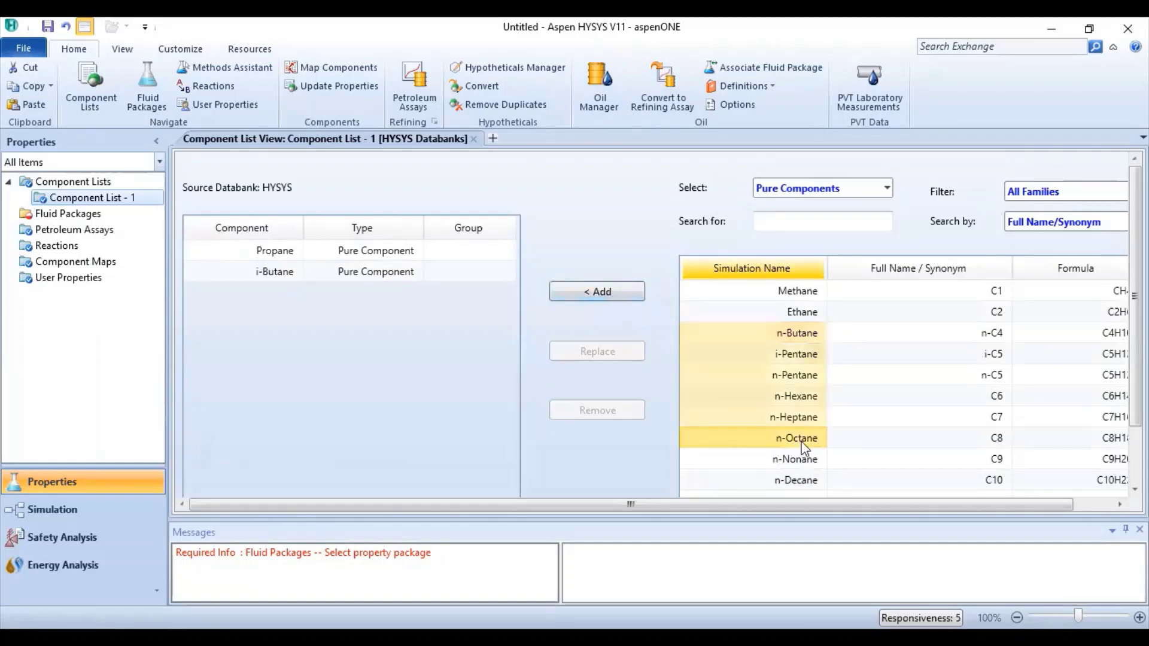
left_click(618, 297)
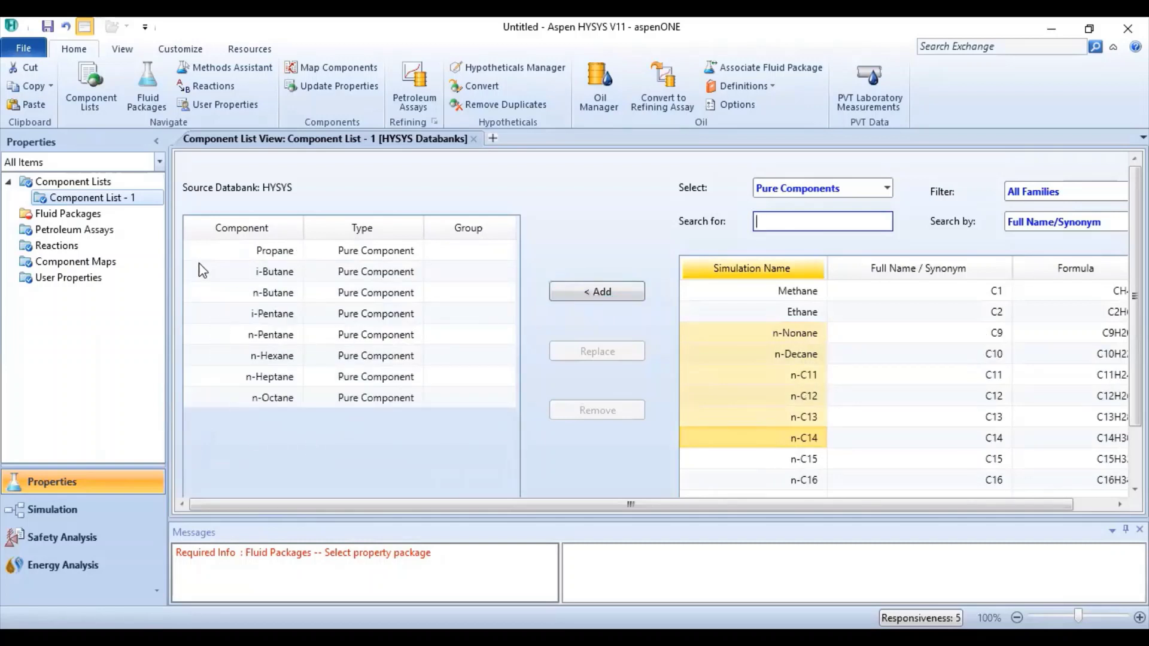
Create a fluid package for Component List - 1 and choose Peng-Robinson as its property package.
left_click(91, 215)
left_click(239, 462)
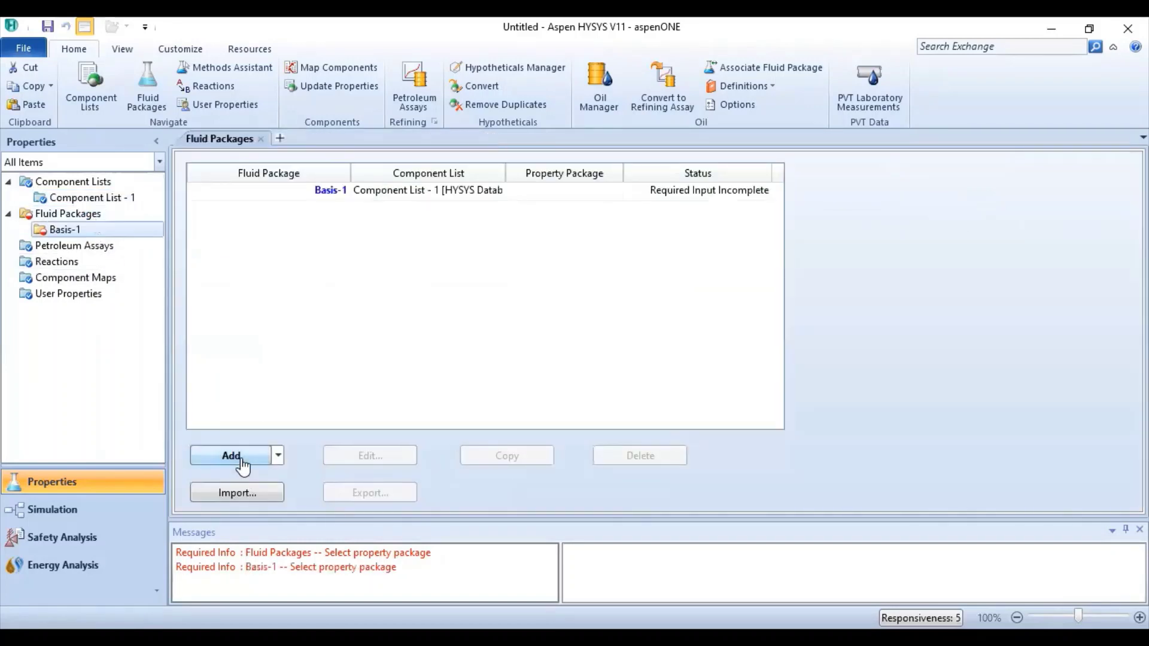
left_click_drag(344, 293, 350, 350)
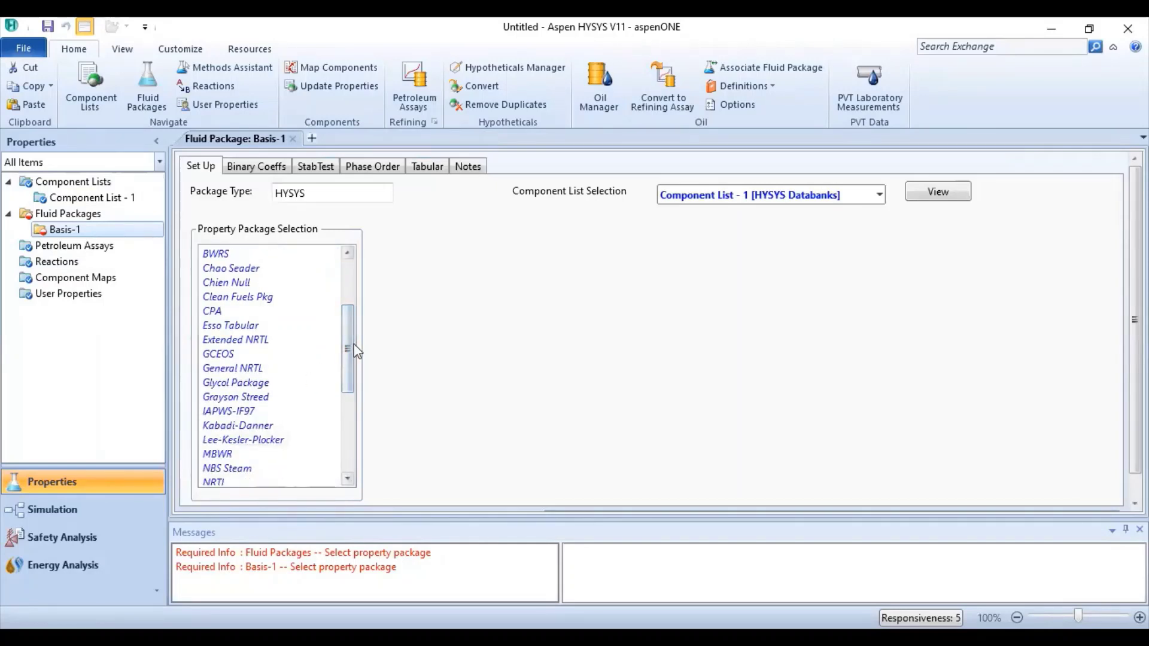
scroll(347, 366, "down", 2)
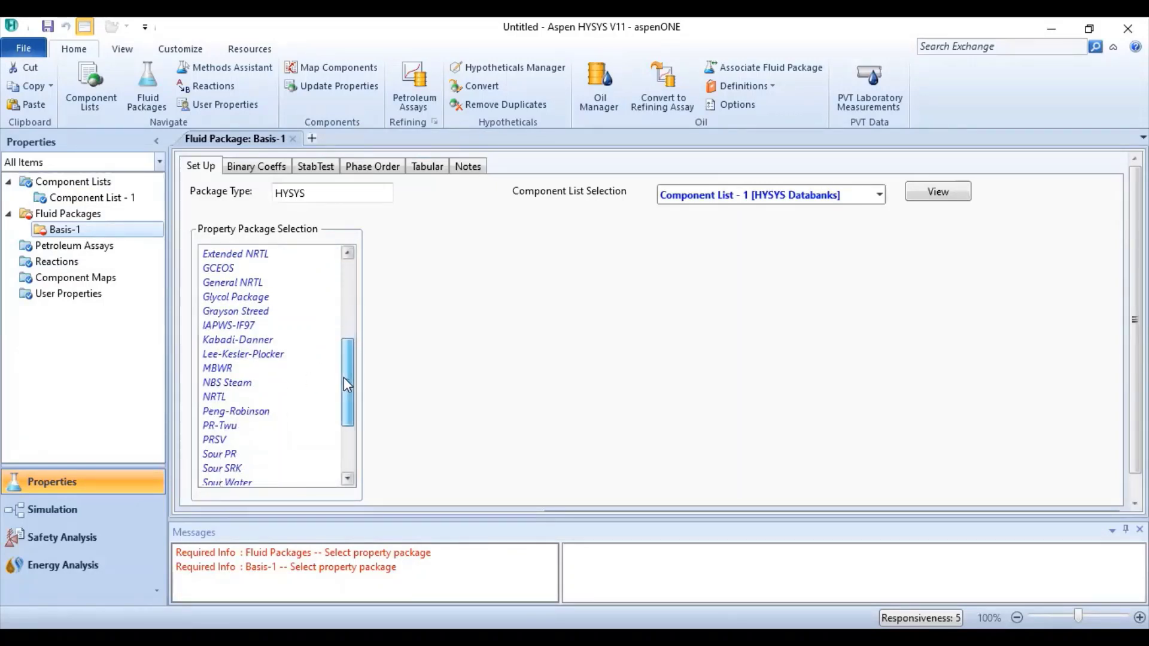
left_click(256, 413)
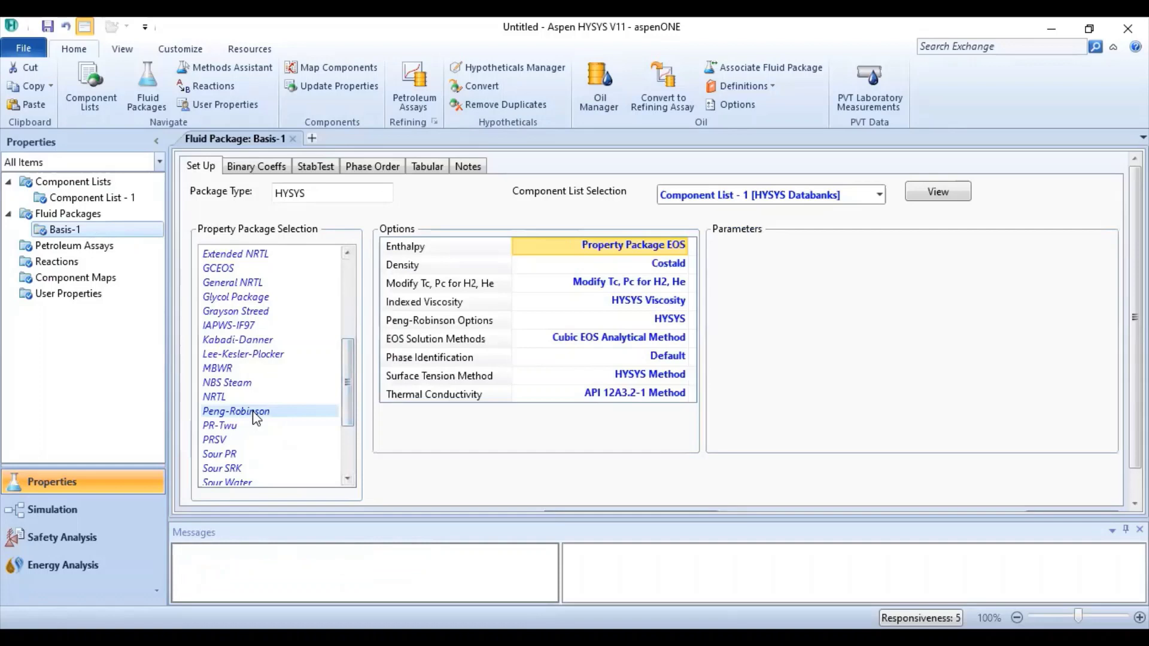
Set the component source of Component List - 1 to Hypothetical and open the details of HypoGroup1.
left_click(83, 200)
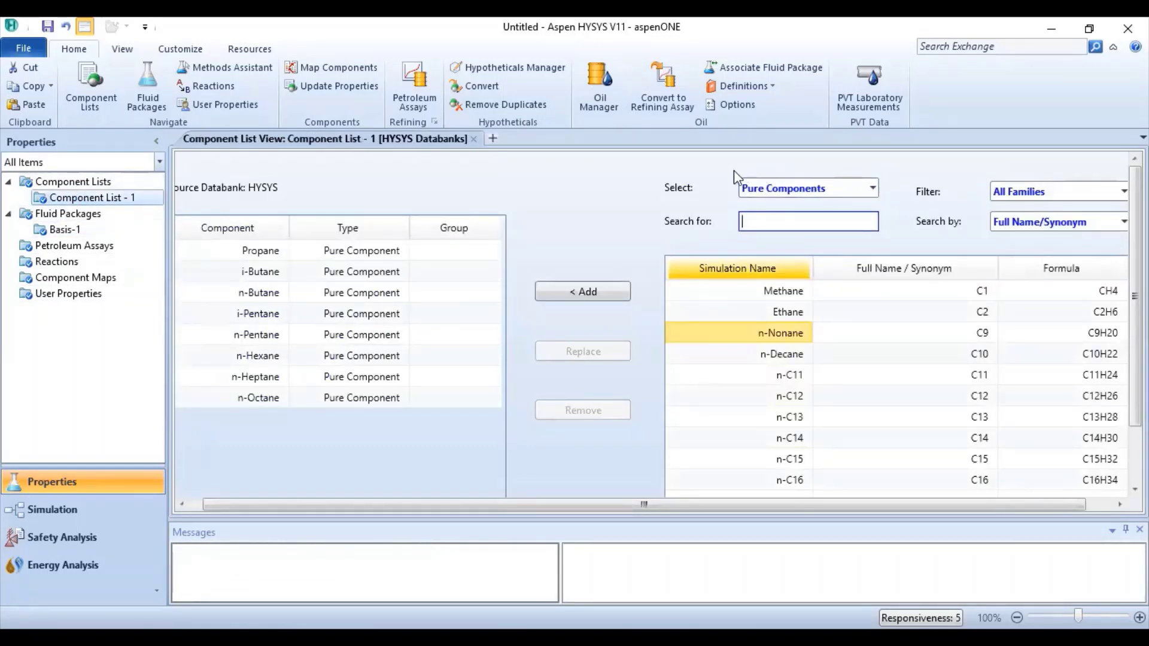
left_click(874, 195)
left_click(795, 227)
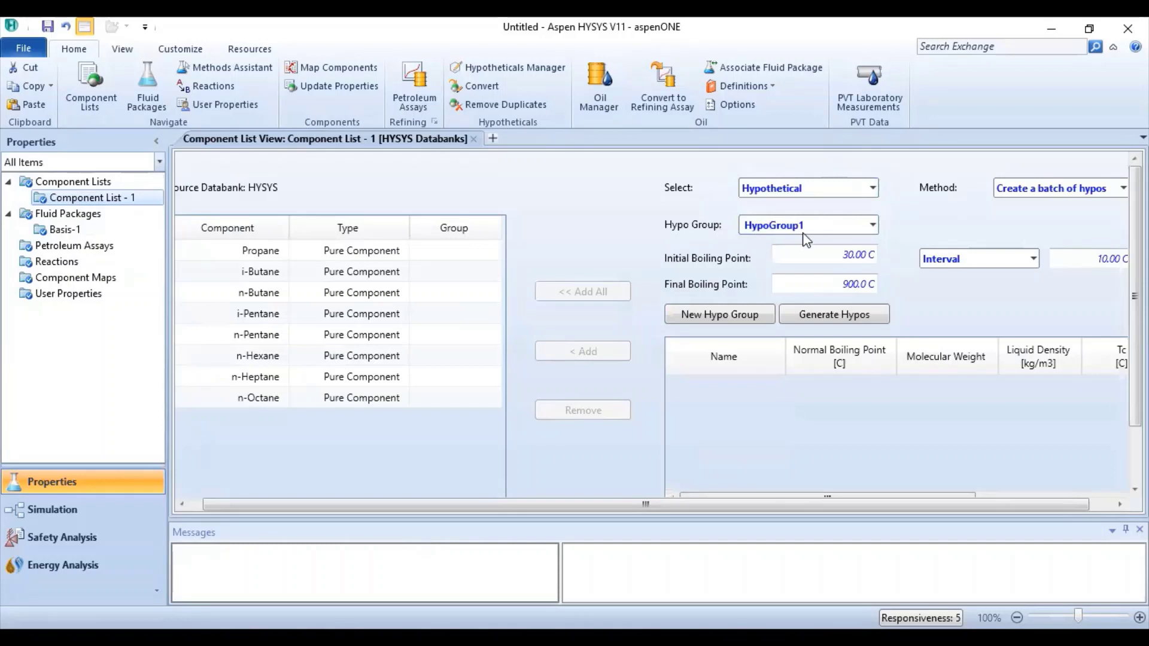
left_click(801, 229)
key("BackSpace")
type("1")
right_click(788, 224)
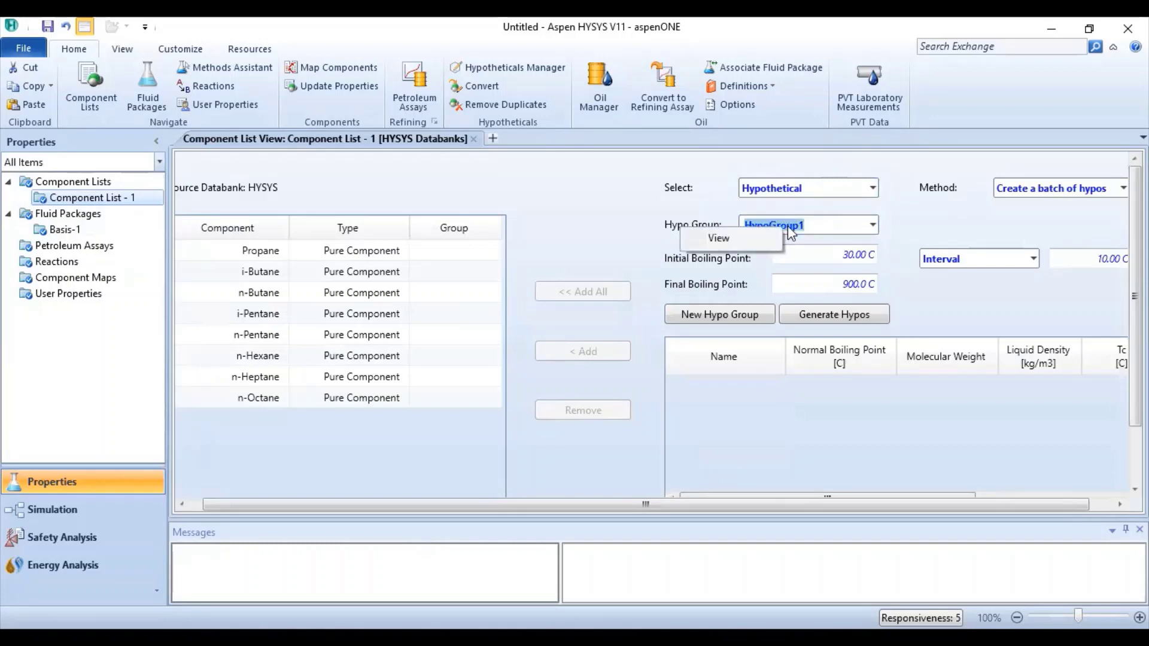
left_click(737, 237)
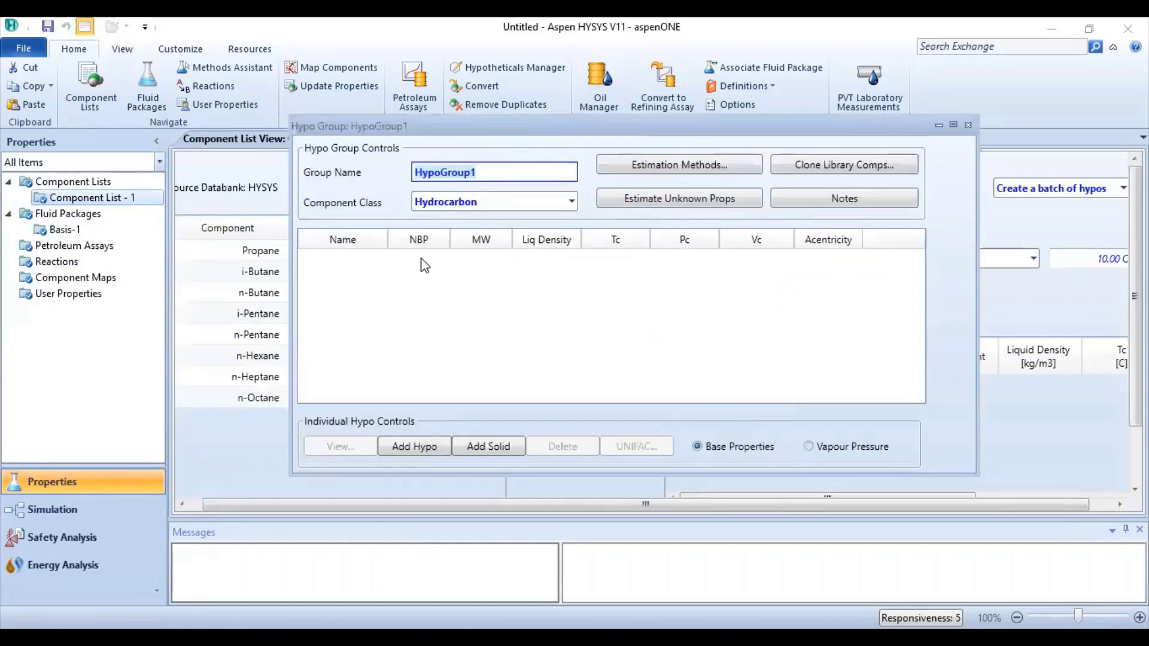
Add a hypothetical component named C9_cut with a molecular weight of 120 and a liquid density of 788 kg/m3.
left_click(415, 448)
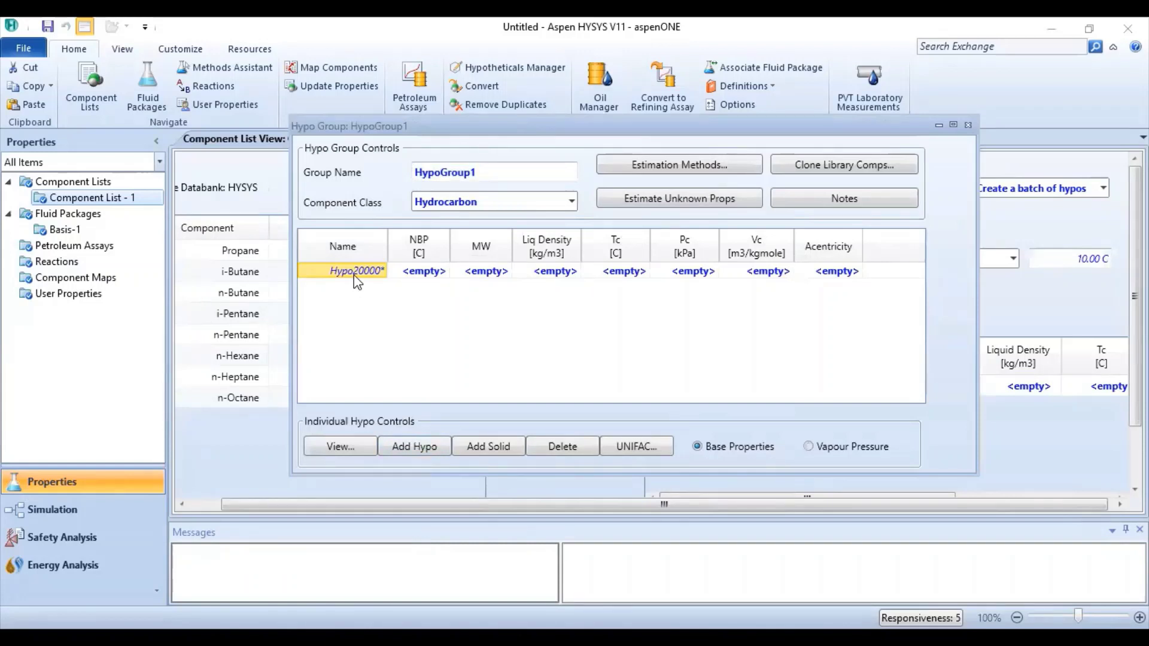
type("C9_cut")
left_click(487, 274)
type("1")
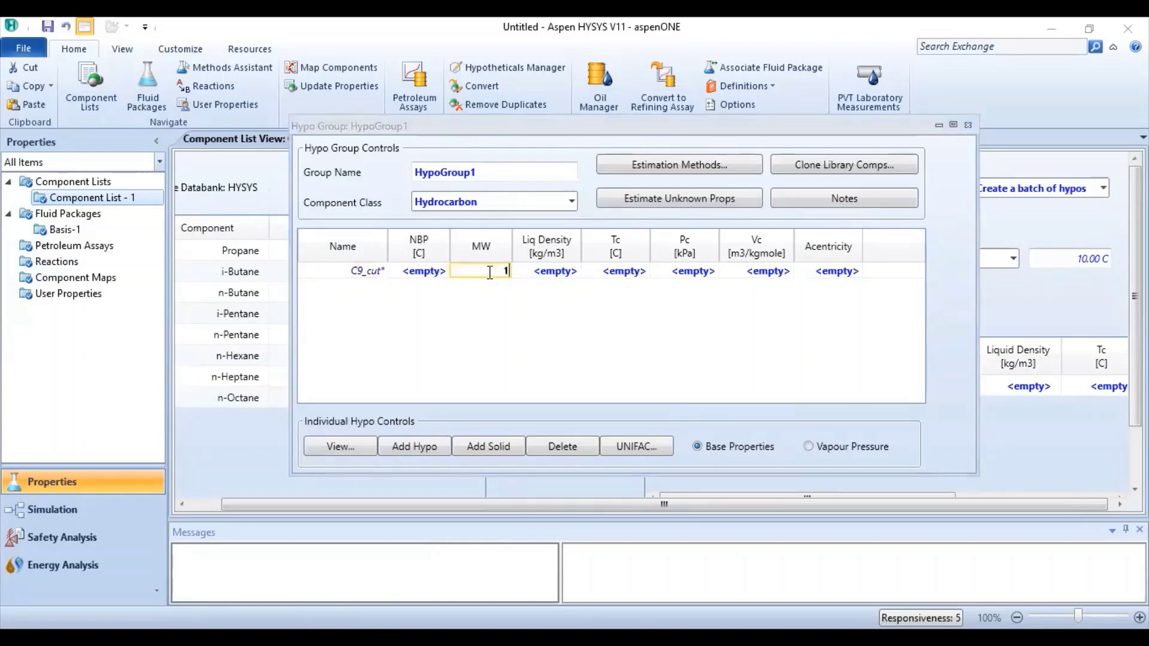
type("20")
left_click(555, 274)
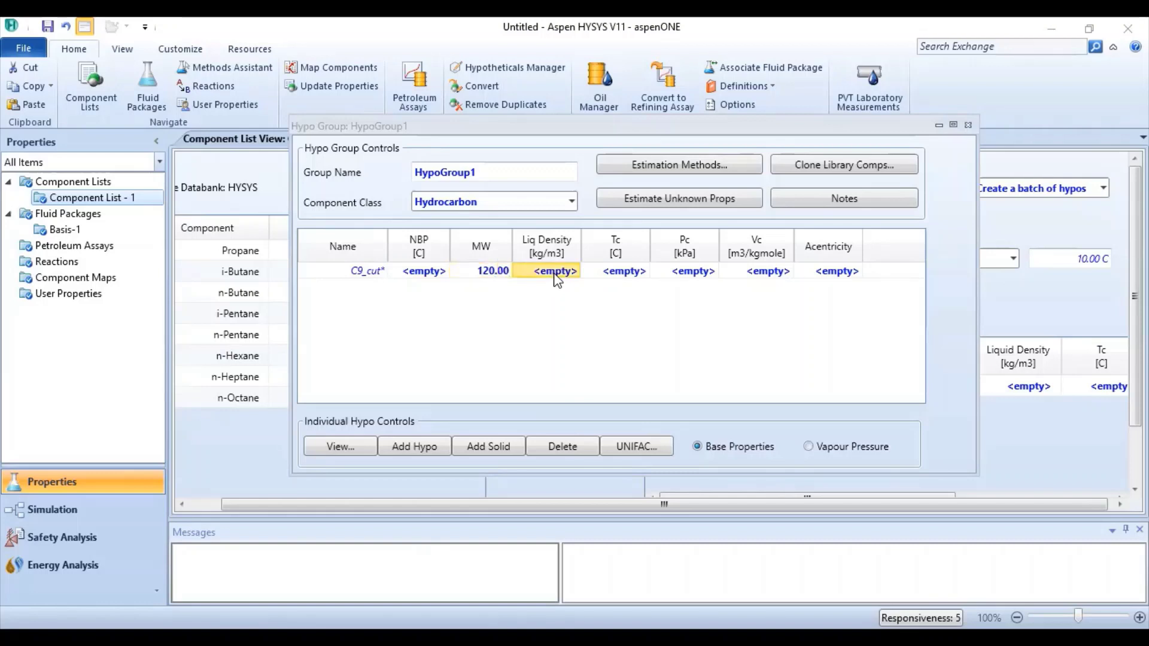
type("788")
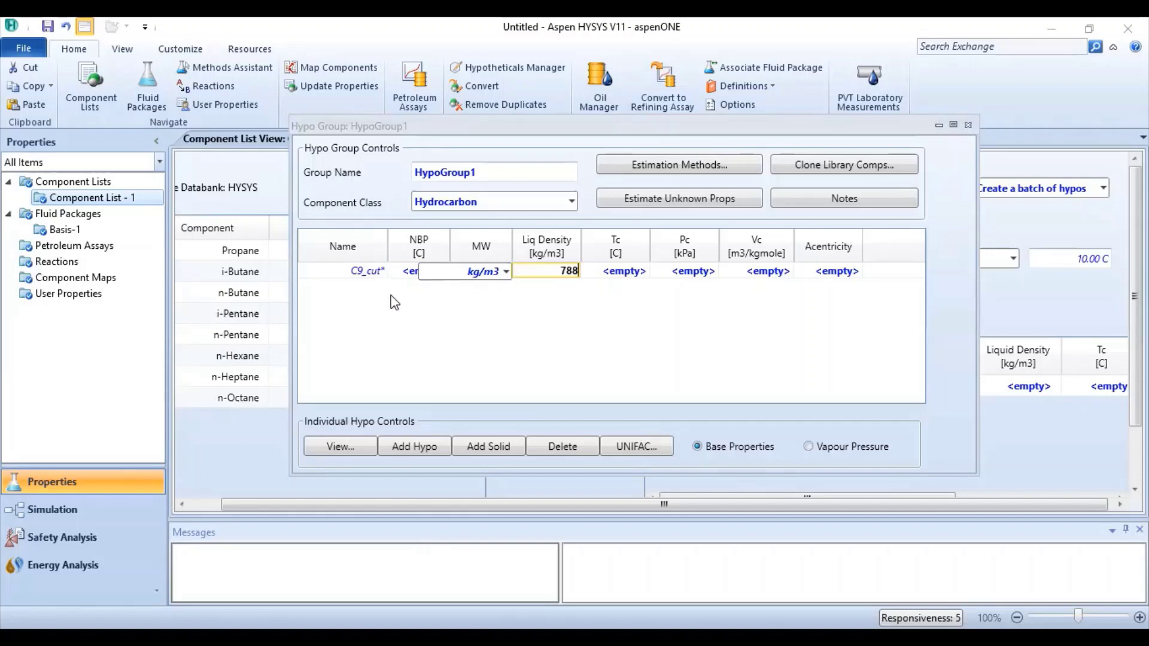
key("Return")
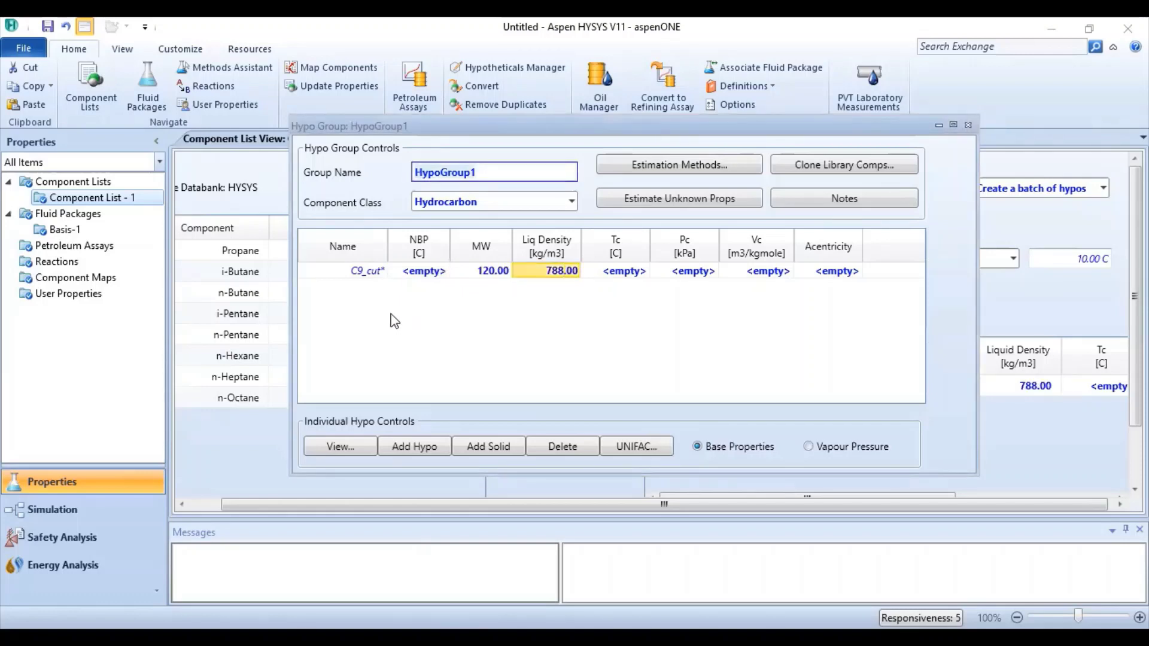
Add a second hypothetical component to the group and name it C10_plus.
left_click(416, 445)
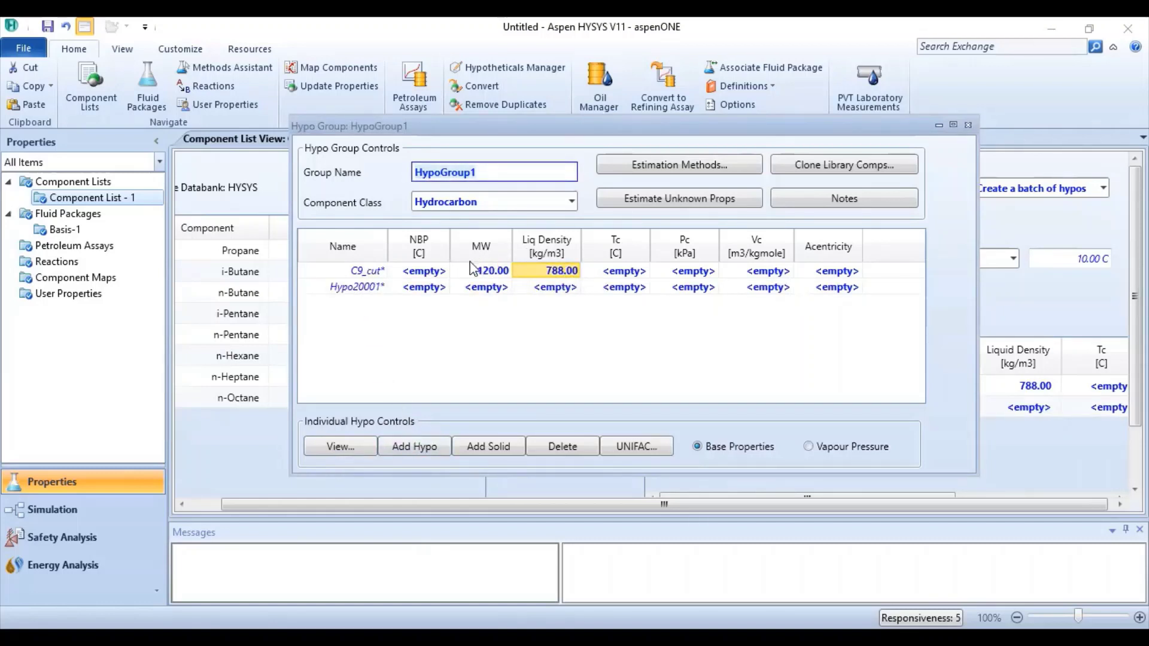
left_click(358, 287)
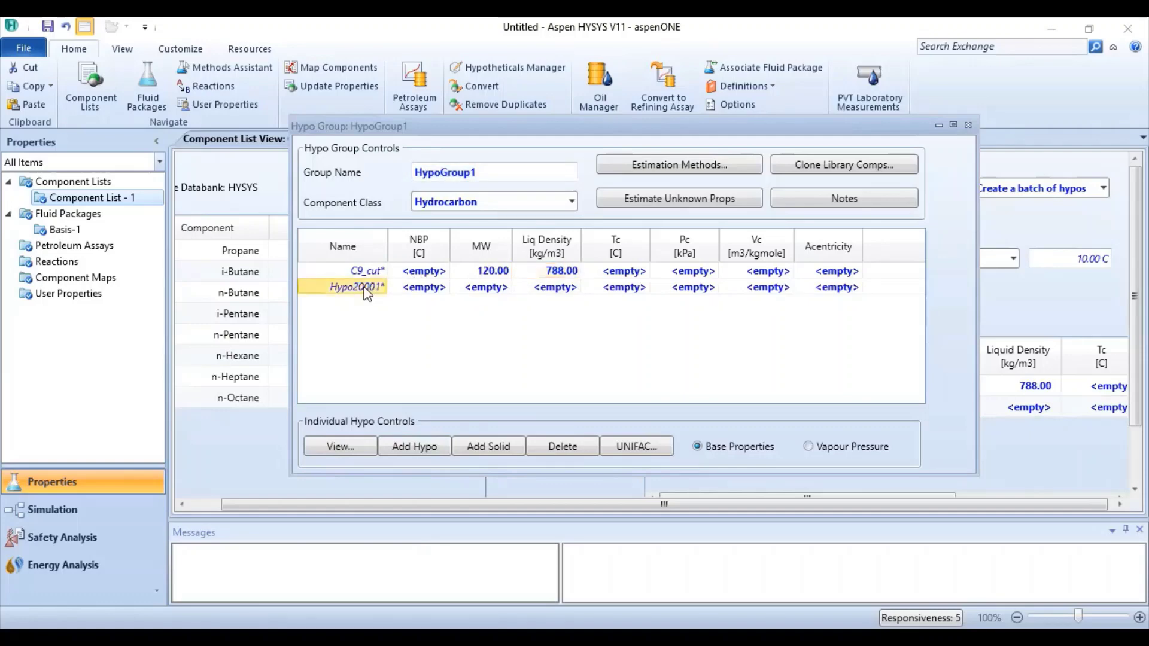
double_click(359, 287)
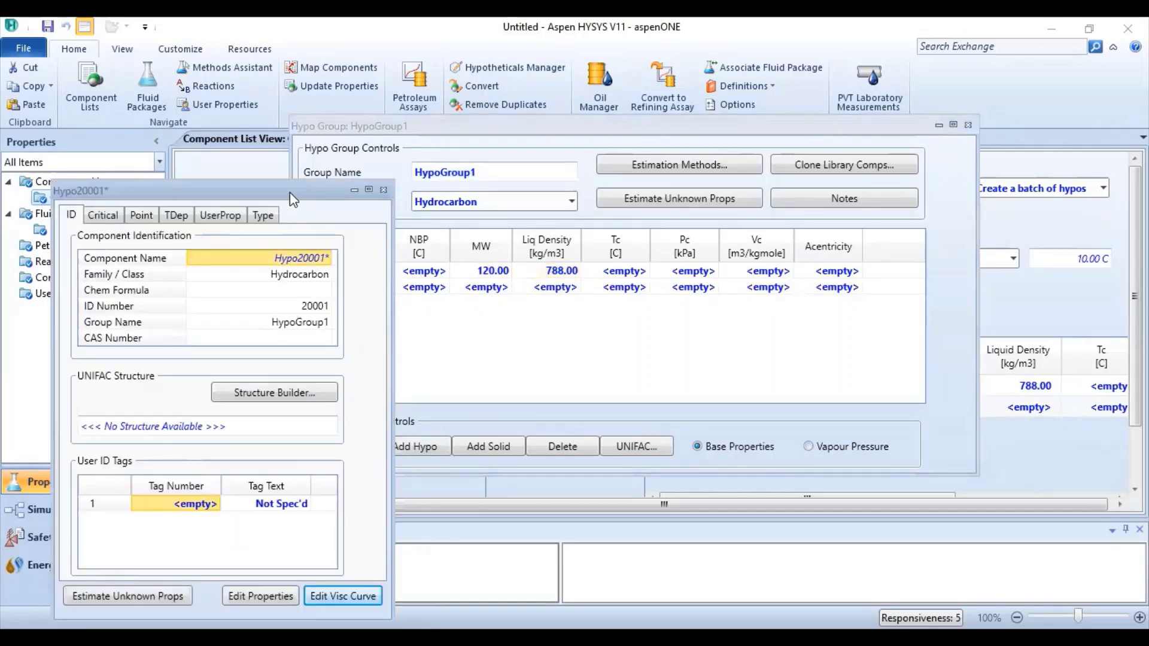
left_click_drag(289, 192, 778, 115)
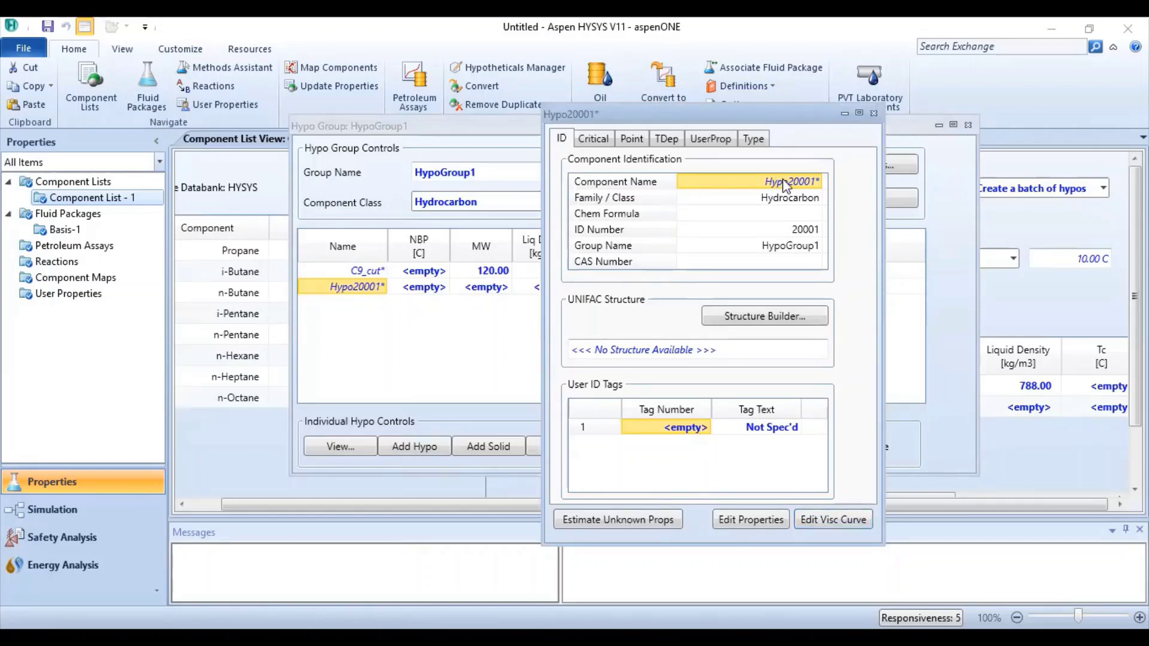
type("C10")
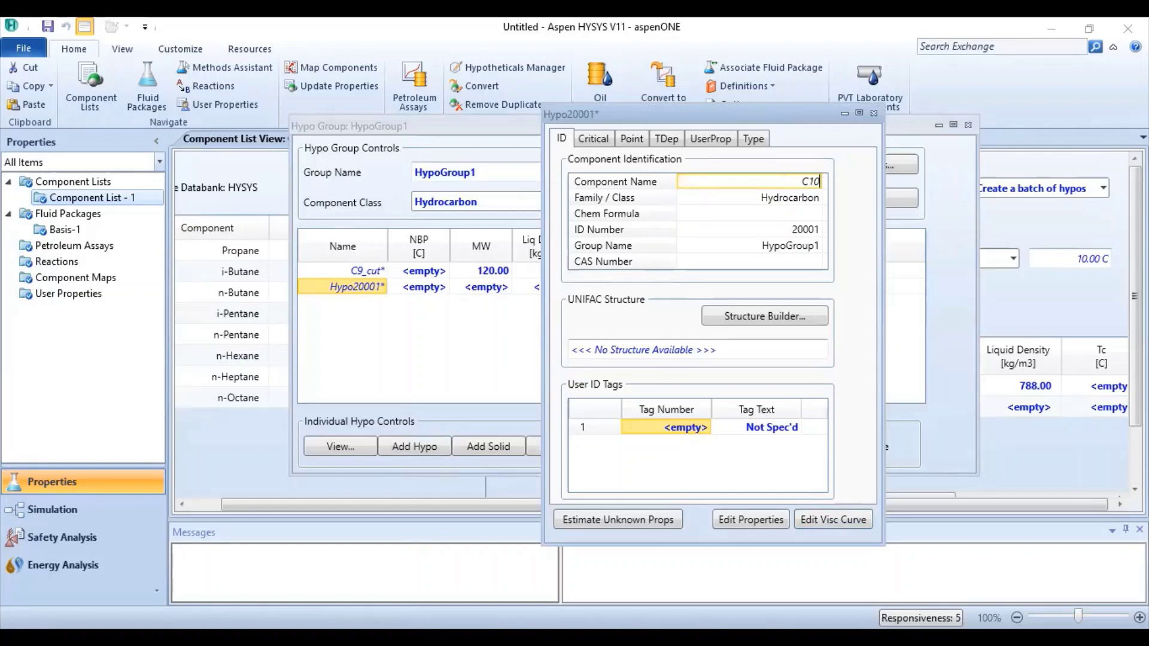
type("_plus")
key("Return")
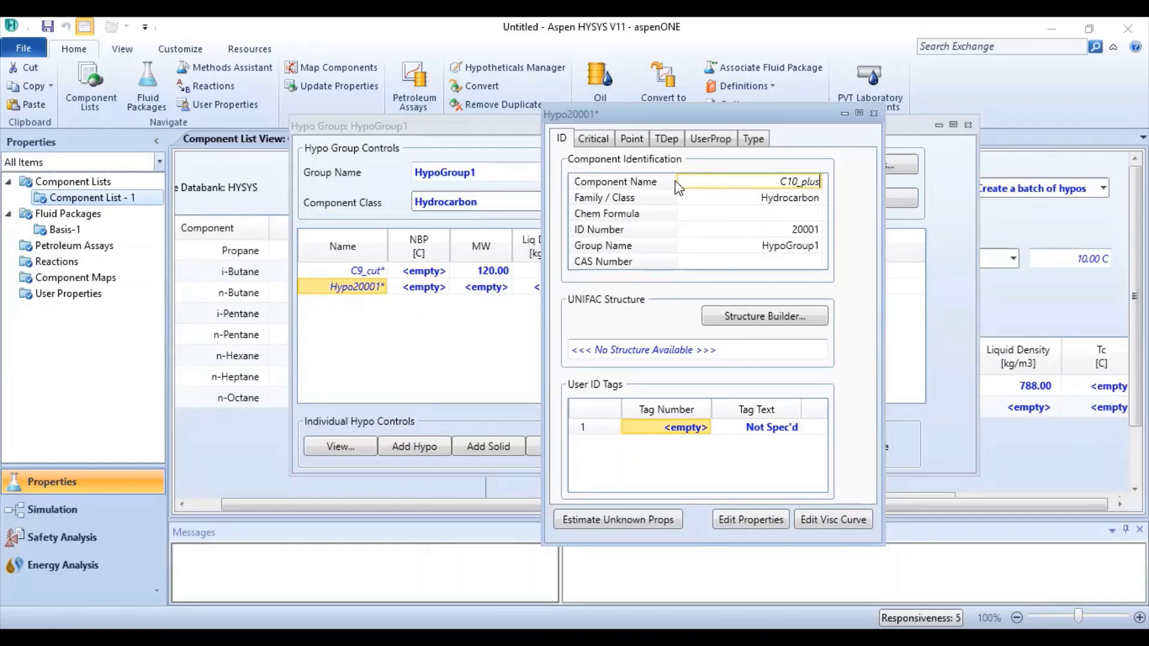
Set the molecular weight of C10_plus to 175 and its ideal liquid density to 855 kg/m3, and close its properties.
left_click(598, 141)
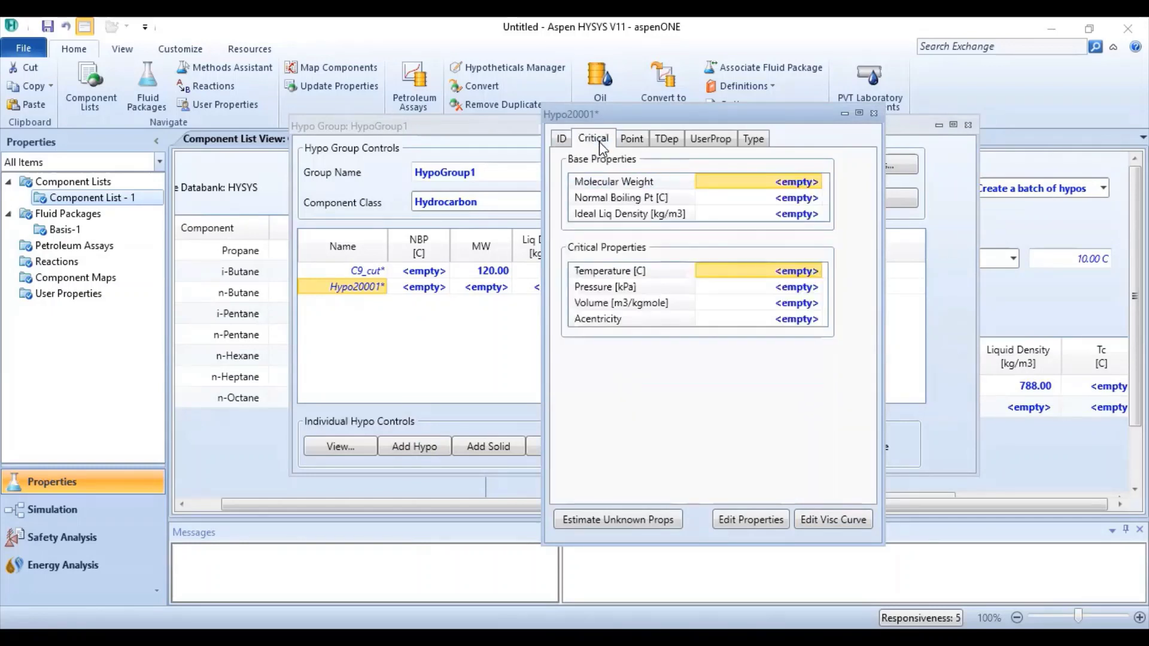
left_click(780, 184)
type("175")
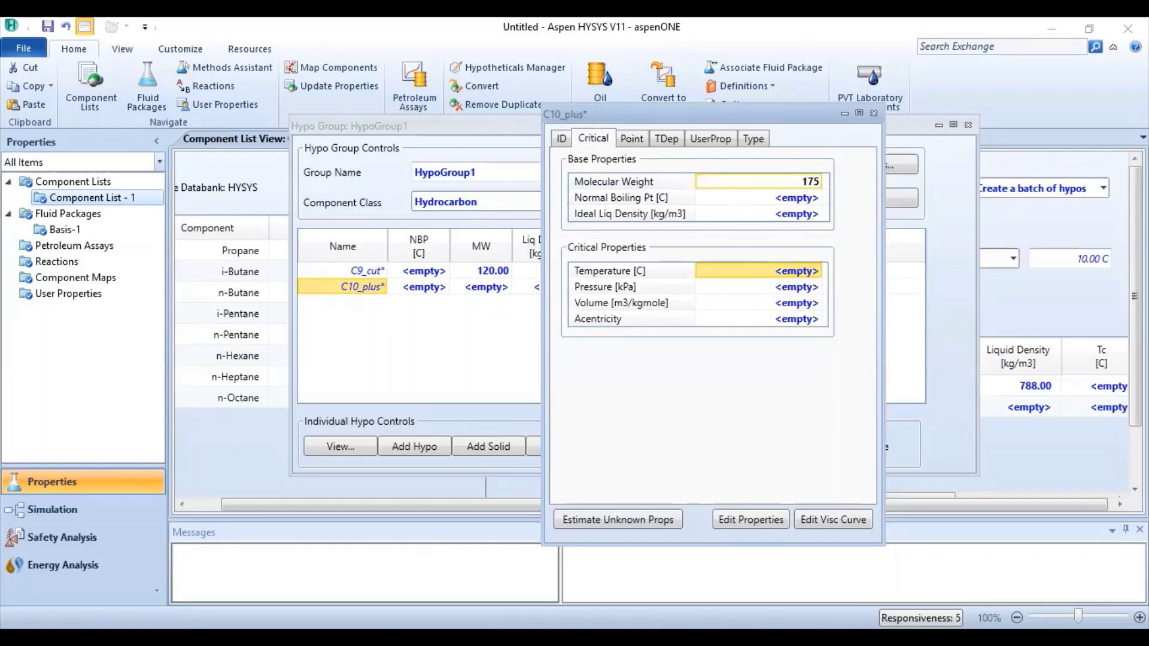
left_click(789, 215)
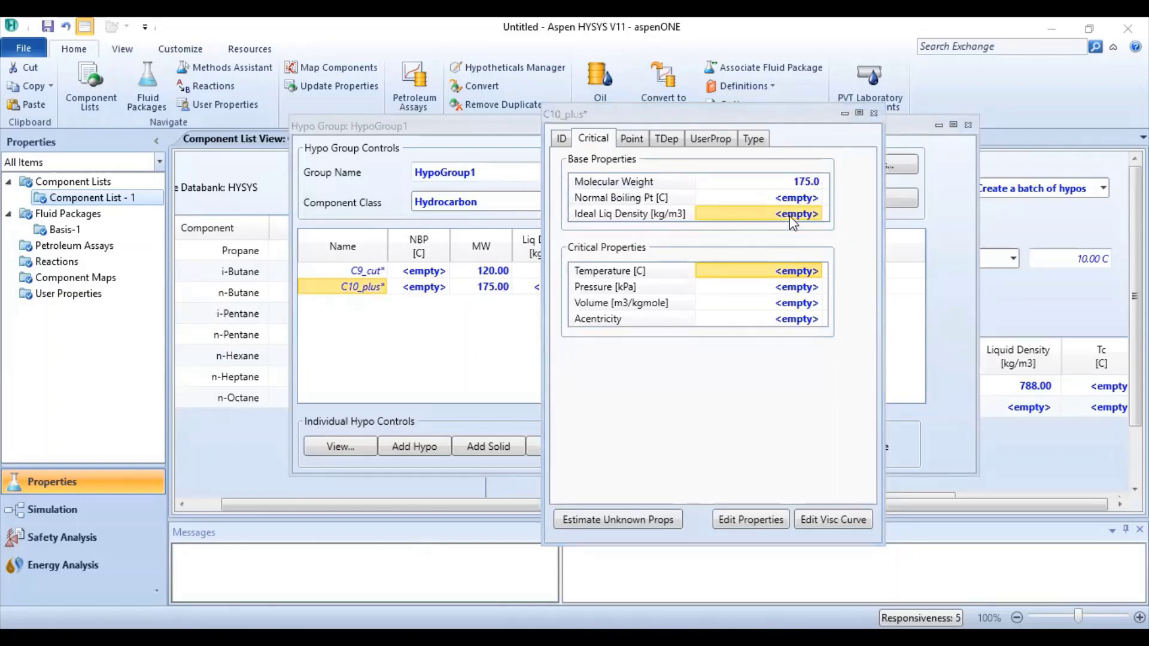
type("855")
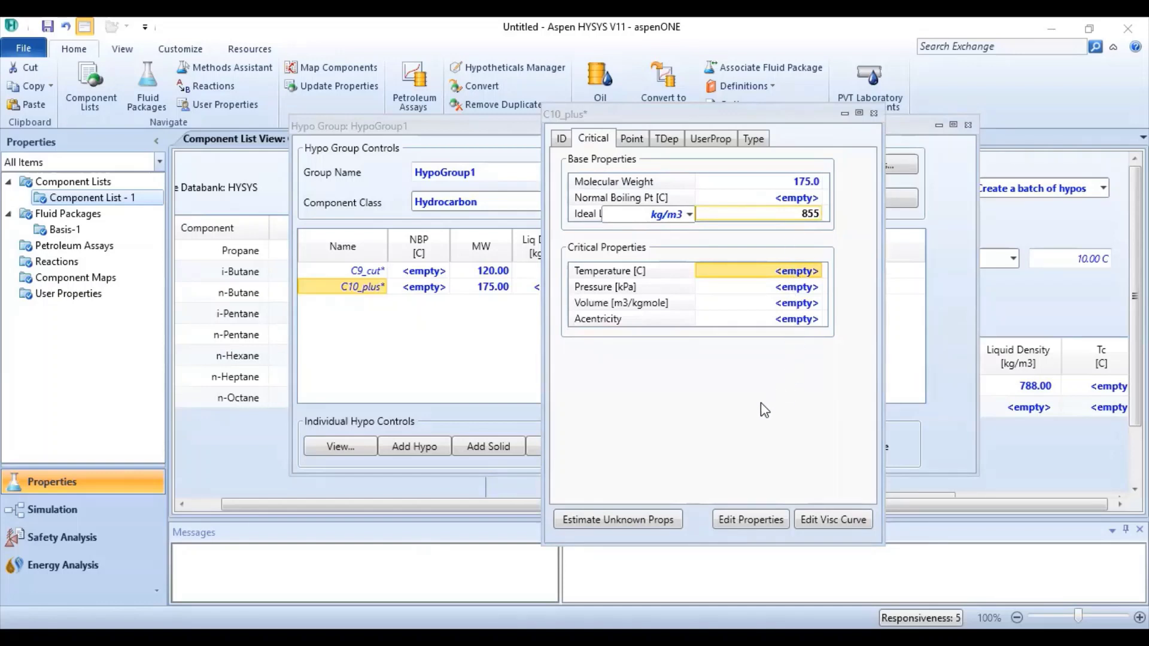
key("Return")
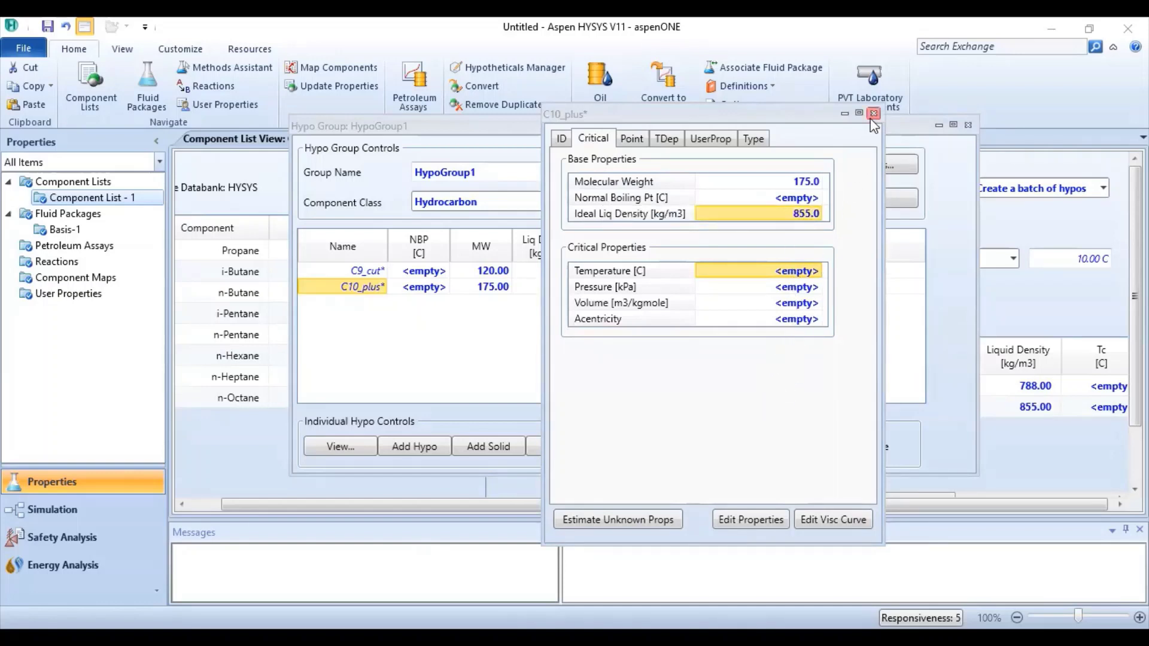
left_click(874, 113)
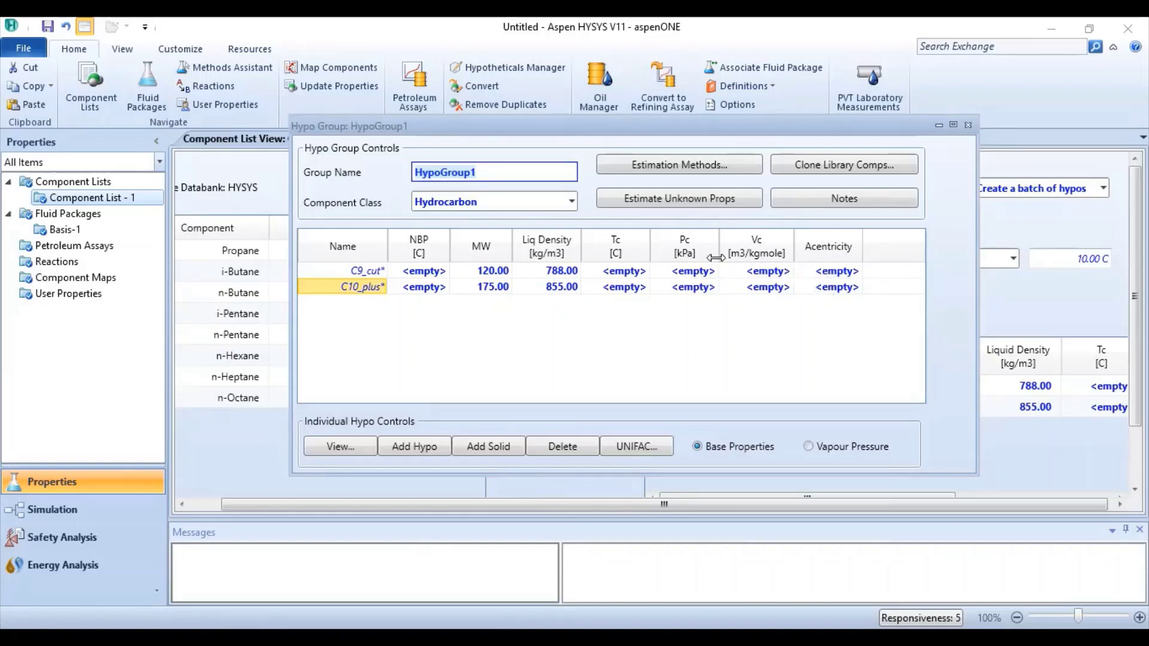
Estimate the unknown properties of the hypo group and add C9_cut and C10_plus to Component List - 1.
left_click(691, 201)
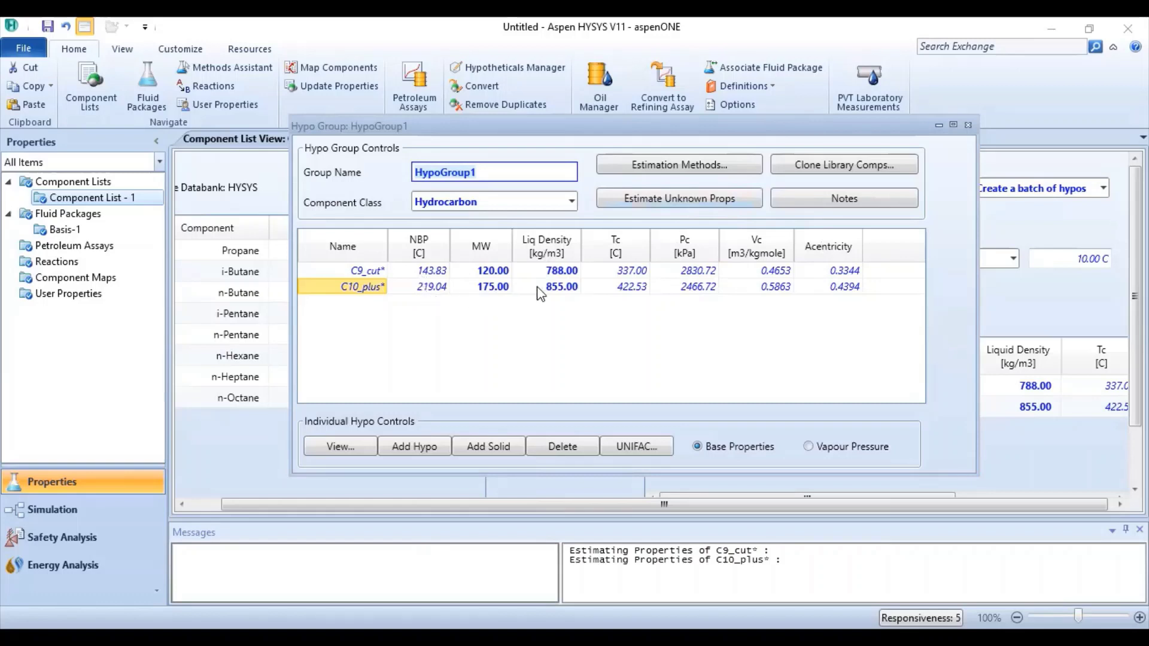
left_click(968, 125)
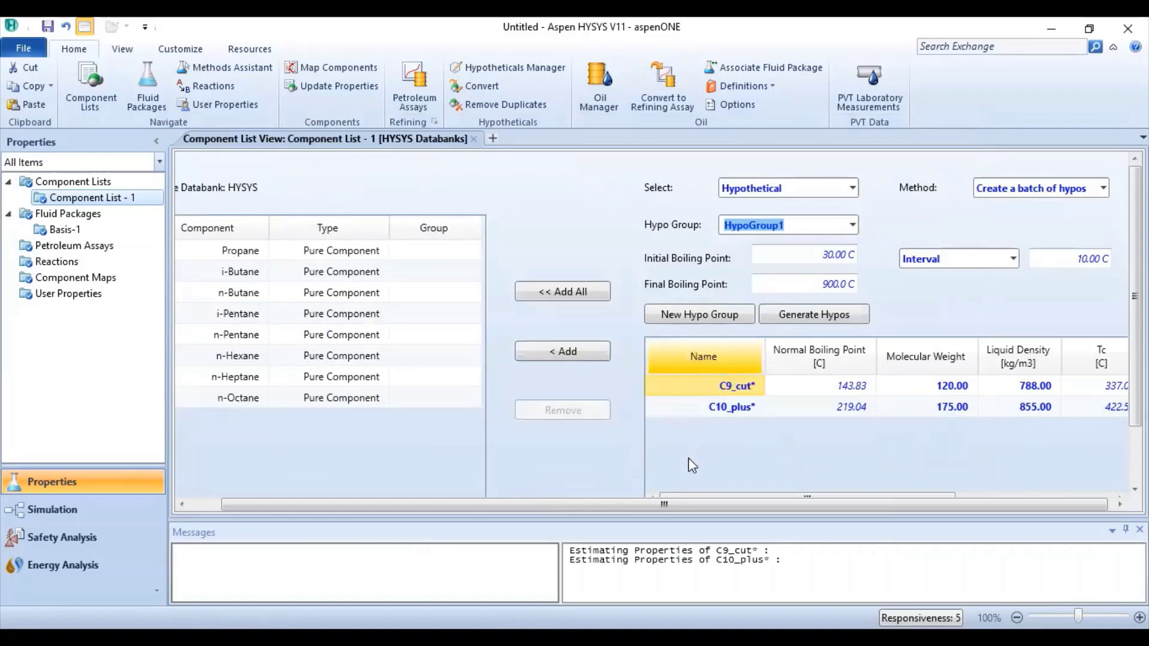
left_click(583, 365)
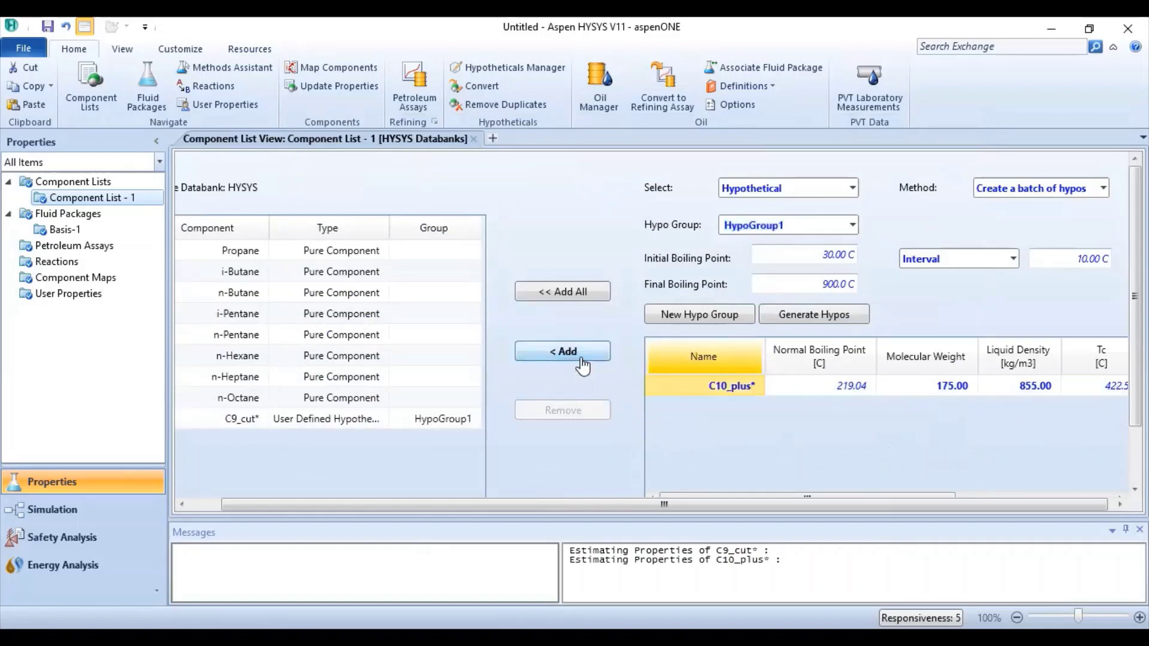
left_click(582, 365)
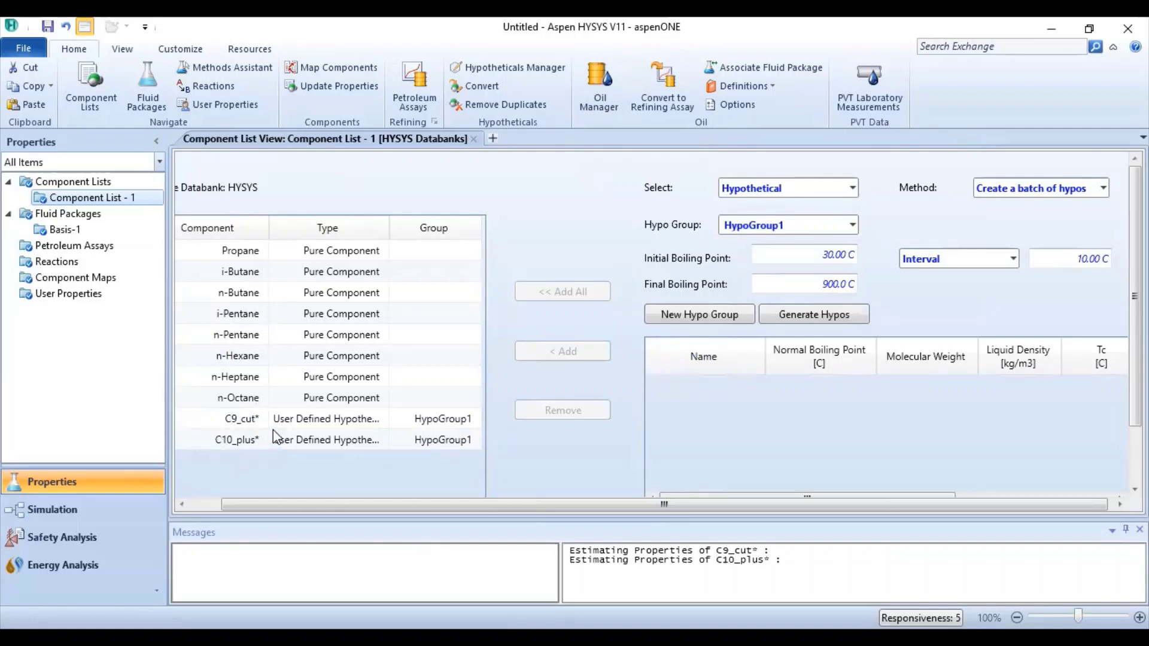
Enter the simulation environment and place a material stream in the upper-left area of the empty flowsheet.
left_click(61, 514)
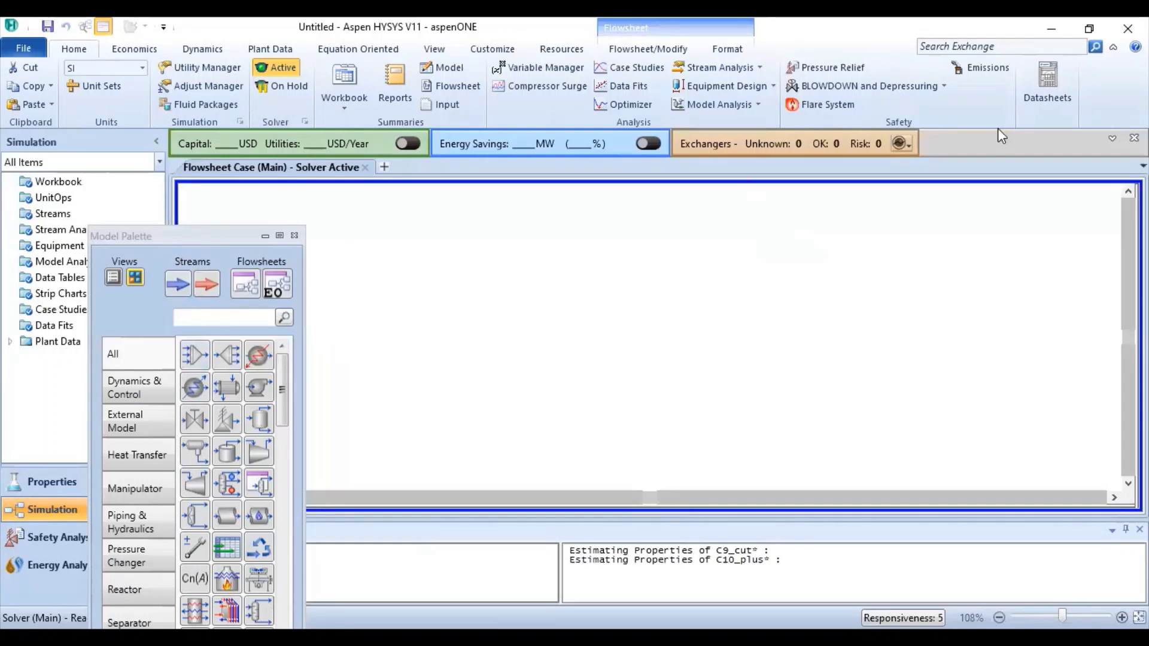
left_click_drag(1007, 128, 1008, 129)
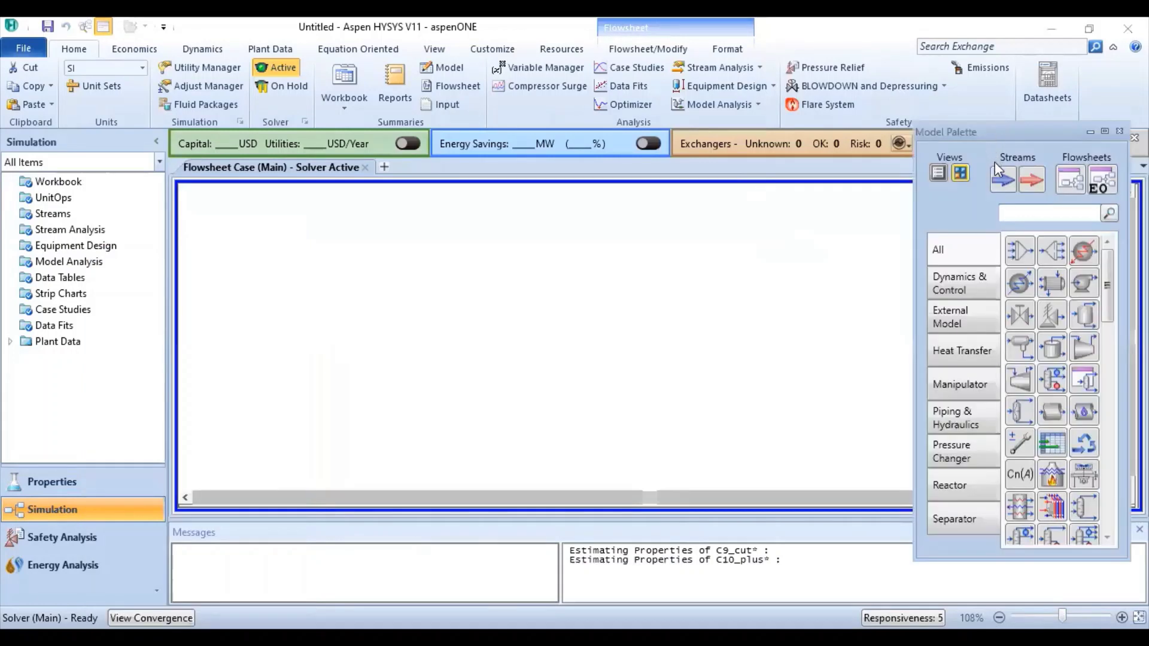
left_click(1002, 180)
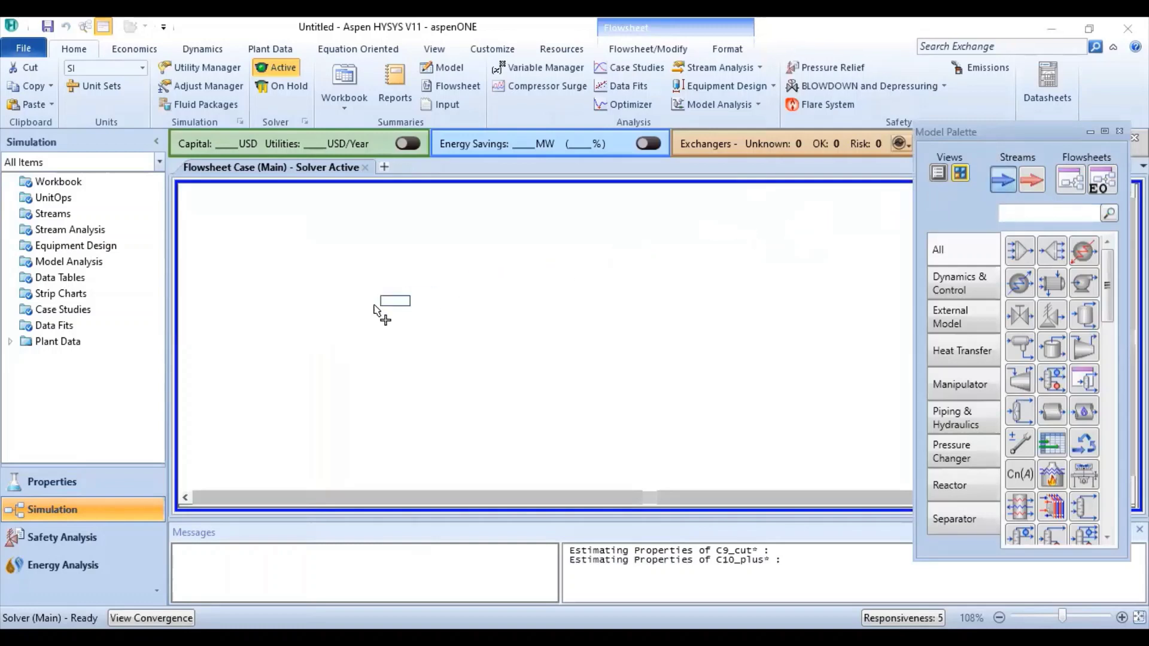
left_click(322, 268)
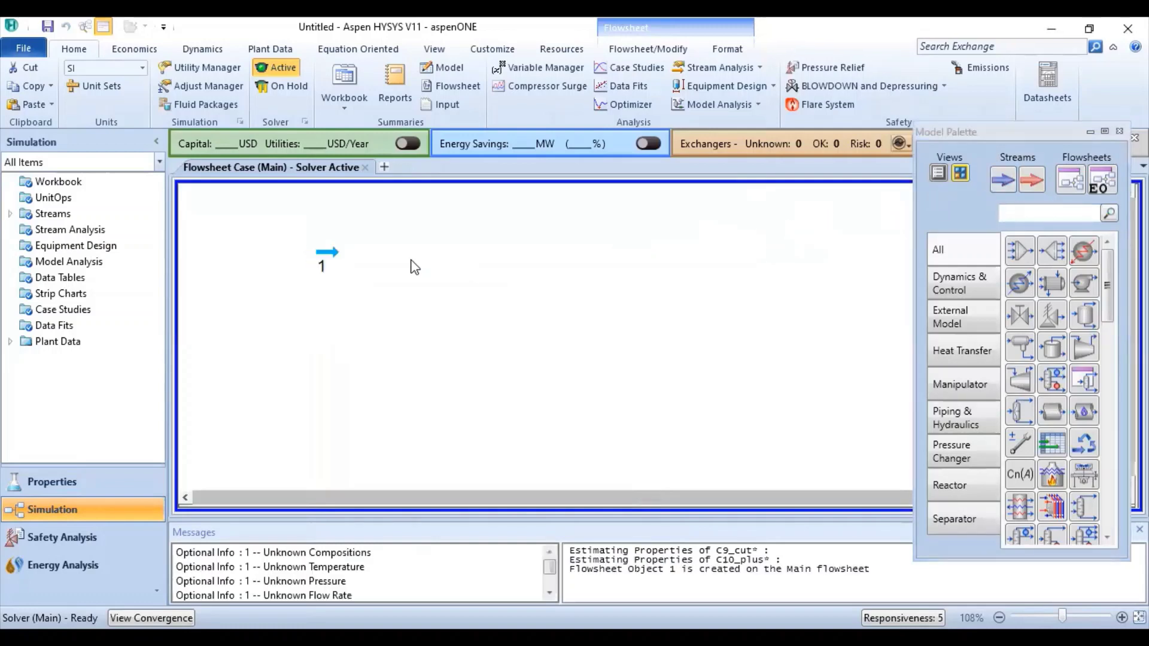
Open the properties of the new material stream and rename it Line Sizing 1.
double_click(330, 256)
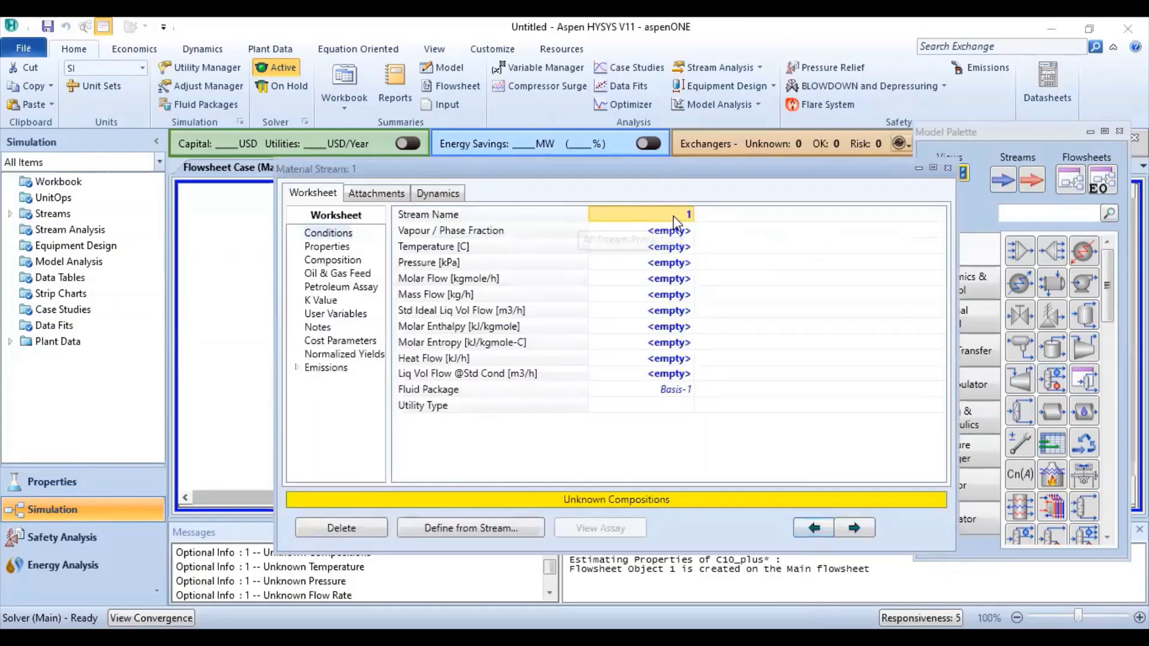
type("L")
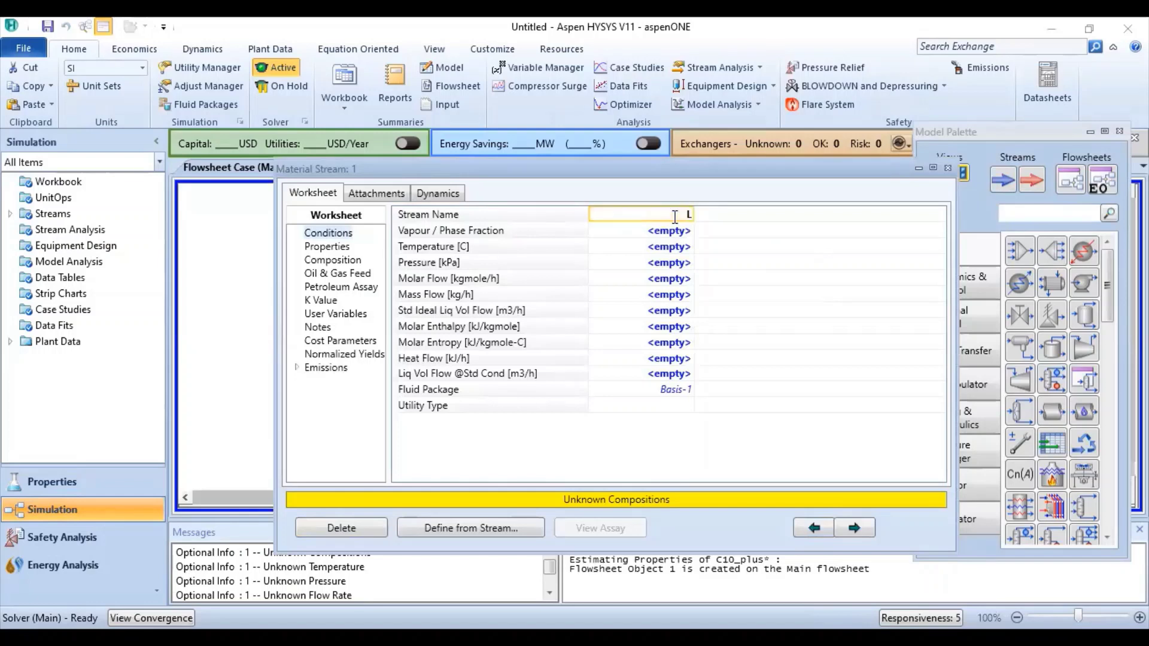
type("ine Sizing 1")
key("Return")
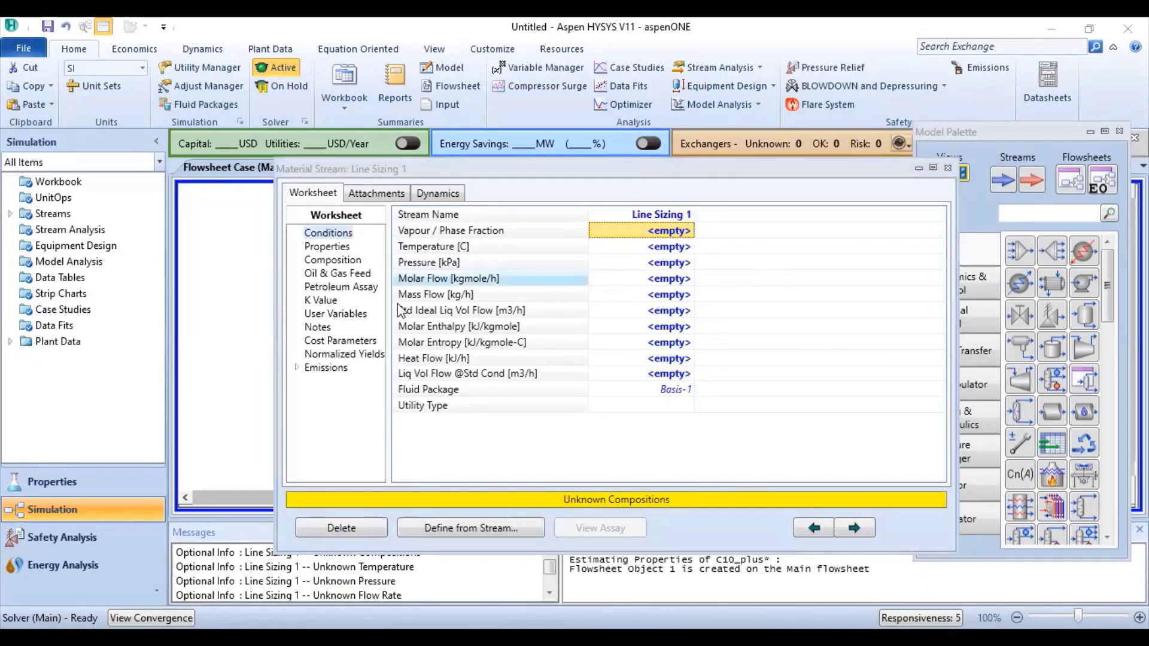
Start the stream's composition with mole fractions of 0.02 for propane, 0.04 for i-Butane and 0.04 for n-Butane.
left_click(333, 260)
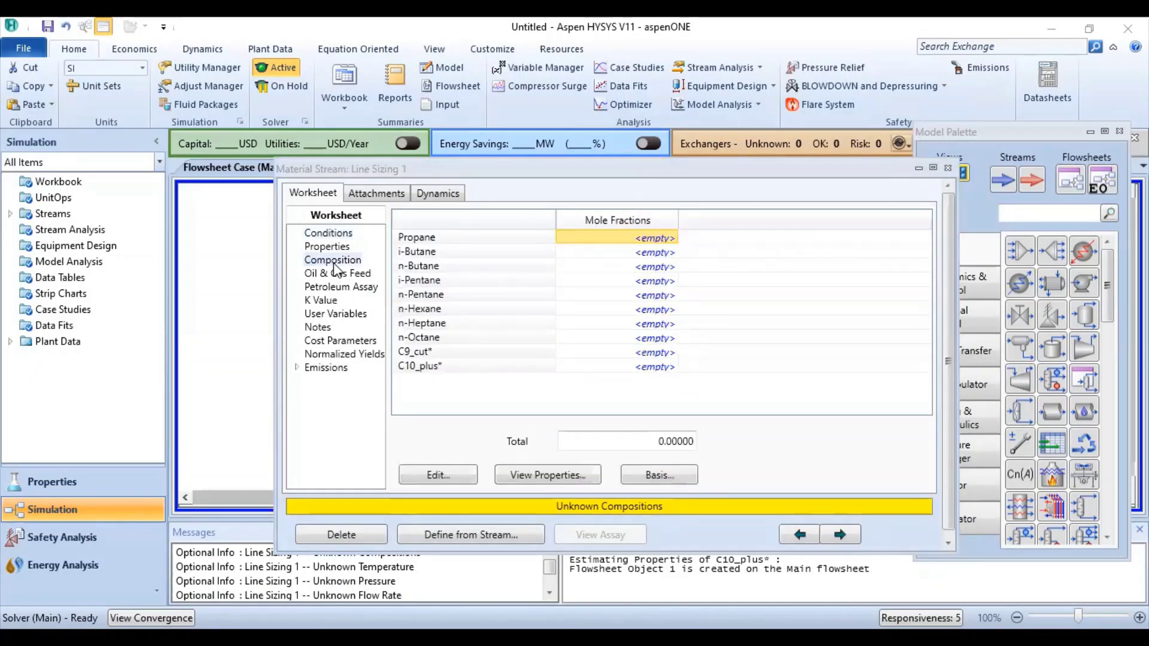
left_click(625, 242)
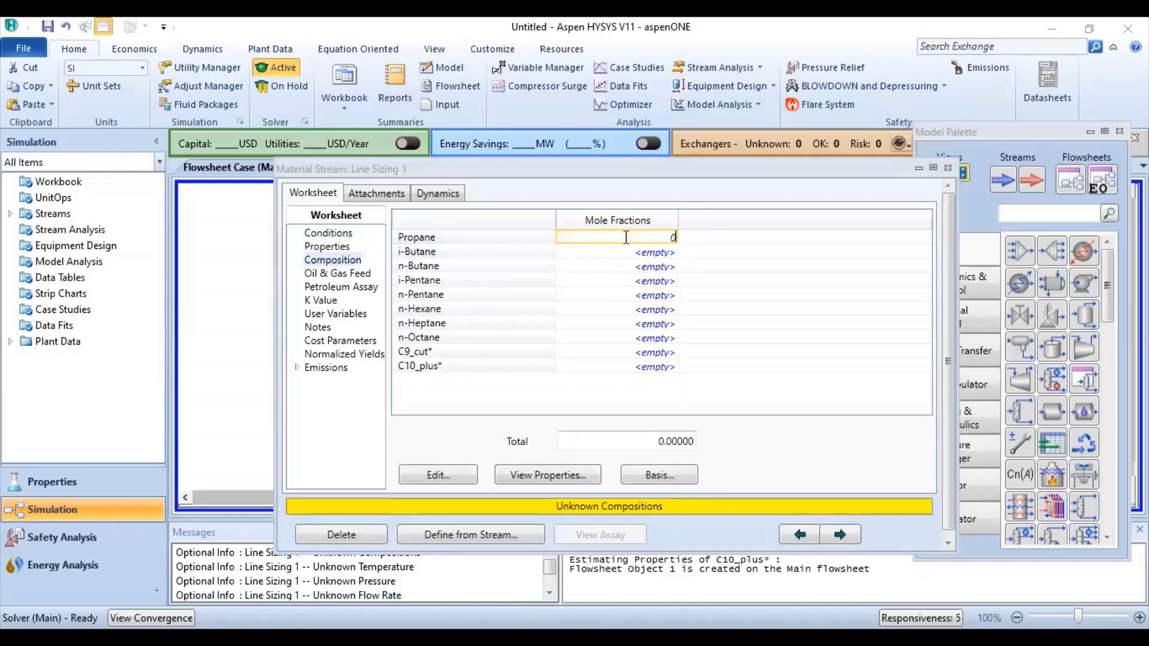
type("0.02")
key("Return")
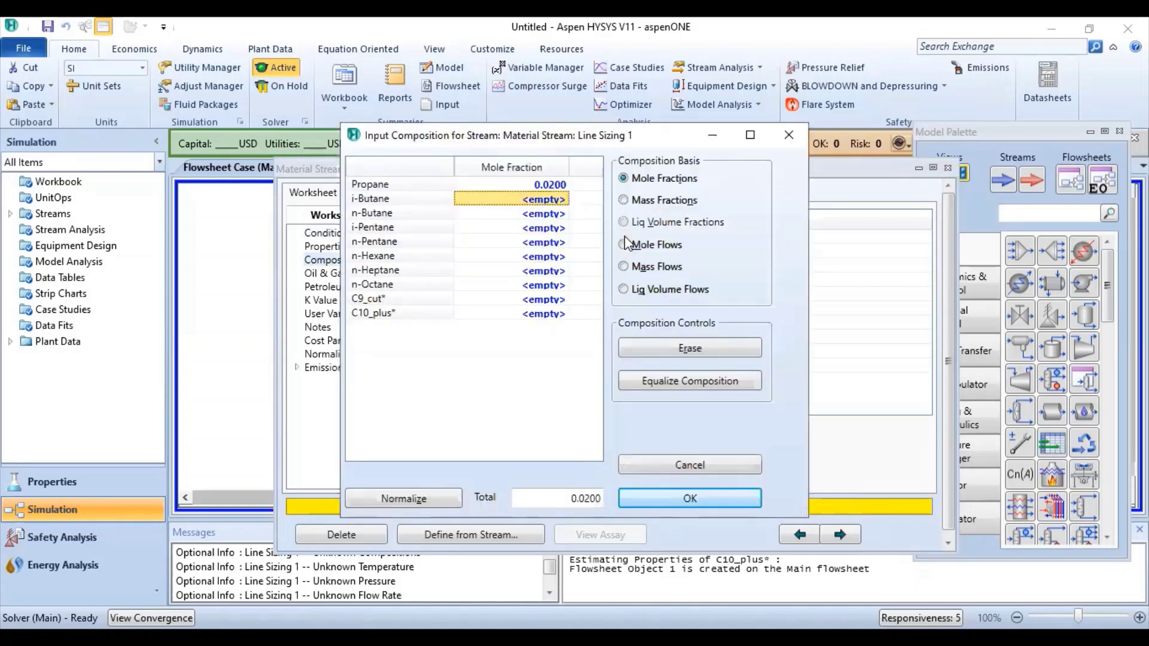
type("0.04")
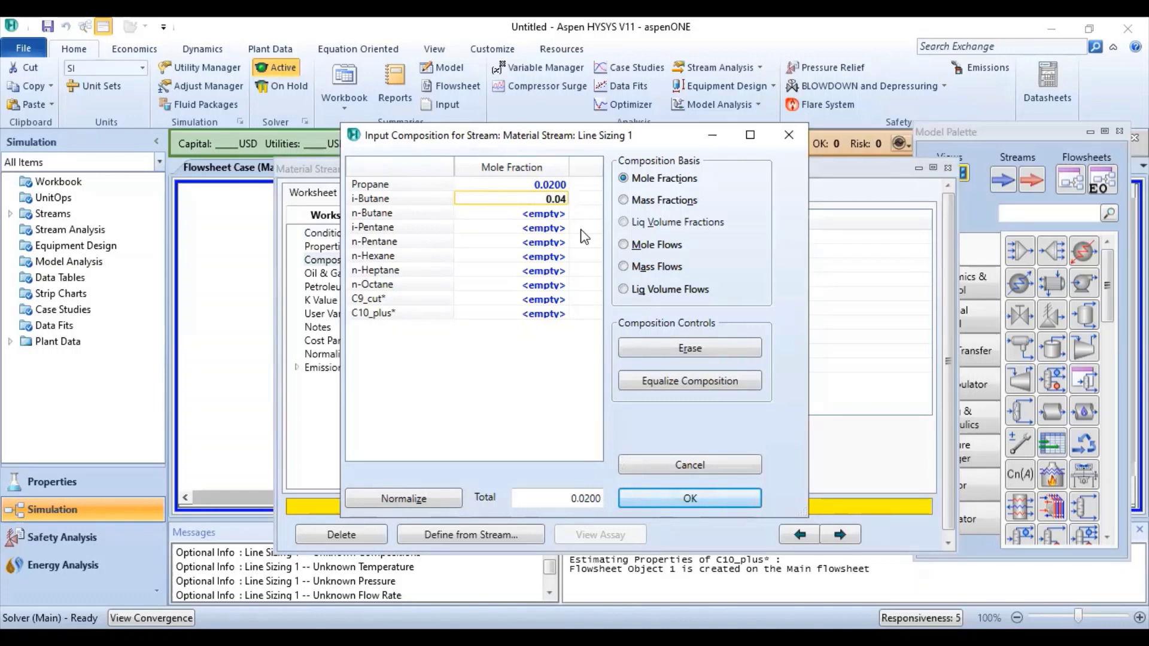
left_click(540, 213)
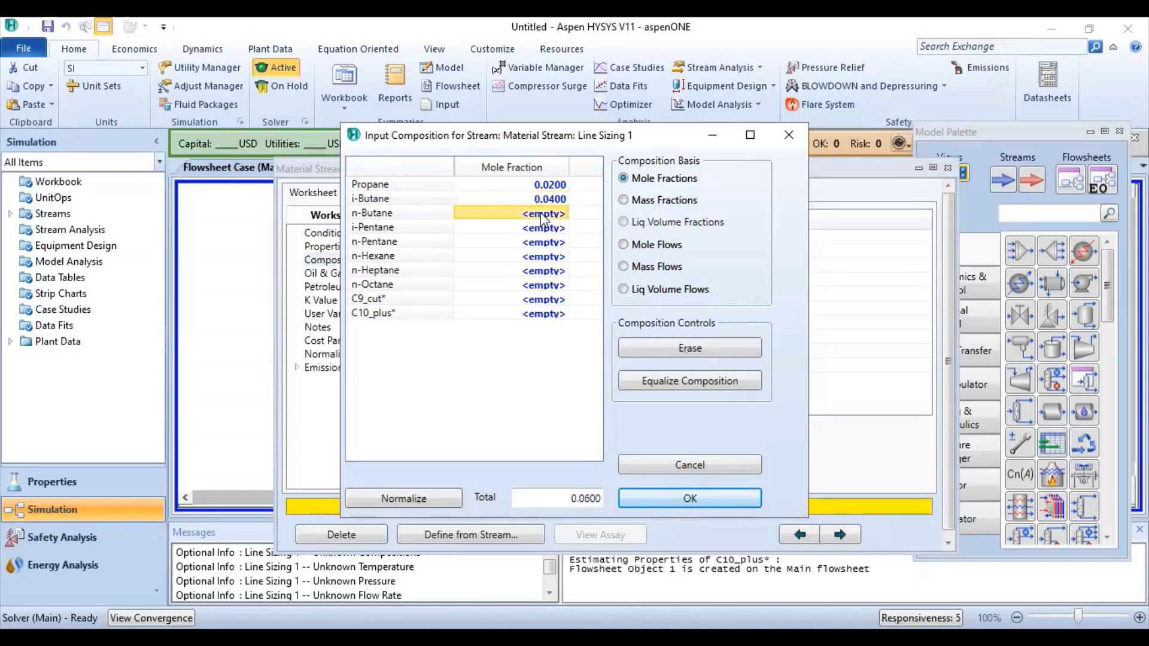
type("0.04")
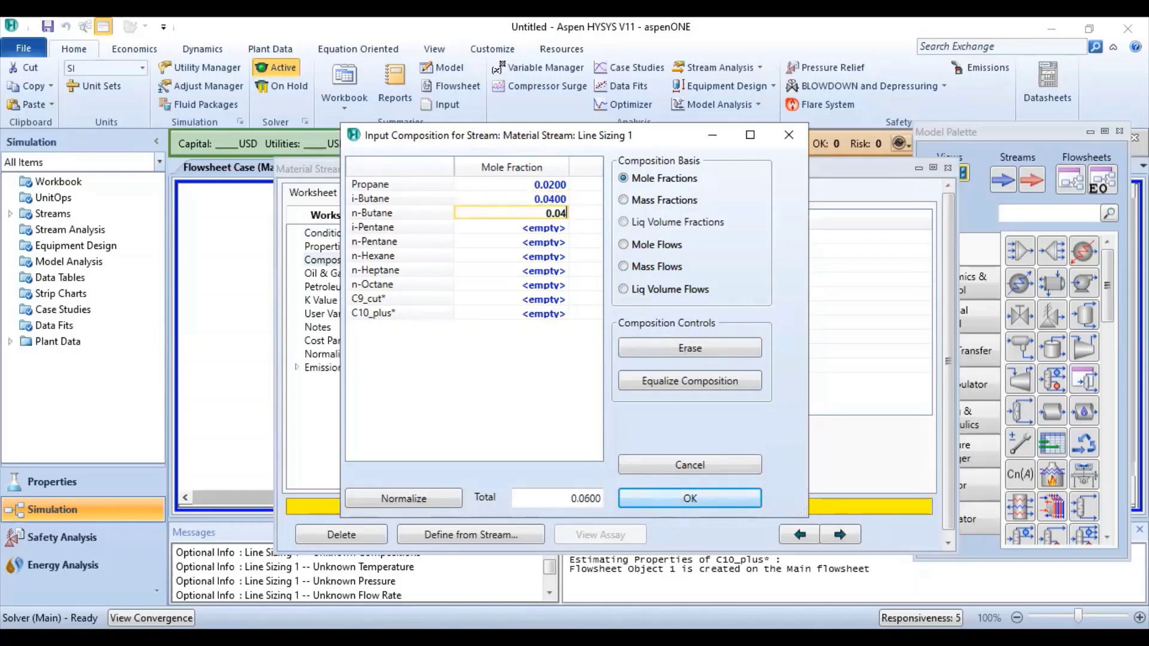
Set the mole fractions of i-Pentane to 0.06, n-Pentane to 0.07 and n-Hexane to 0.09.
left_click(528, 232)
type("0.06")
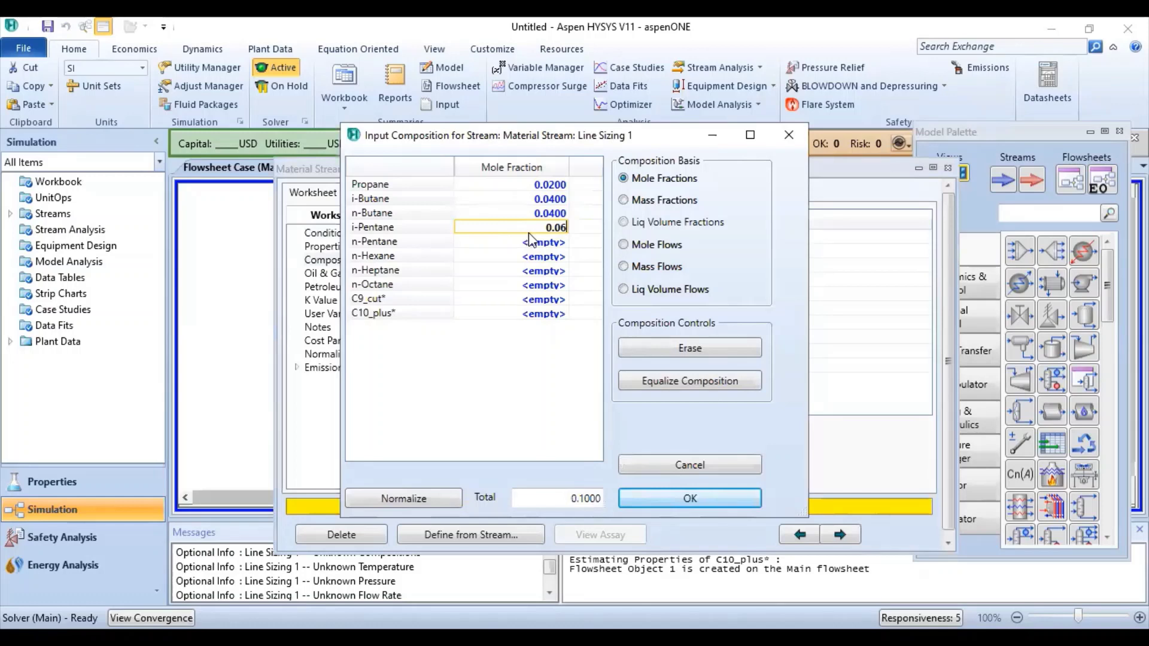
left_click(531, 244)
type("0")
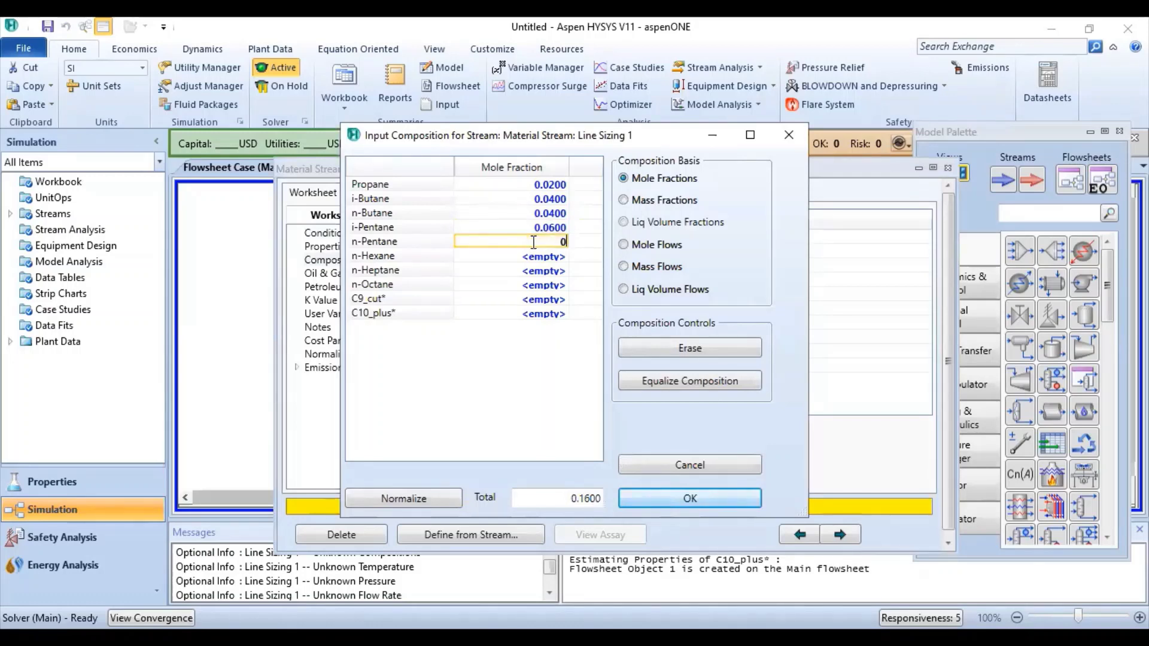
type(".07")
left_click(534, 261)
type("0.09")
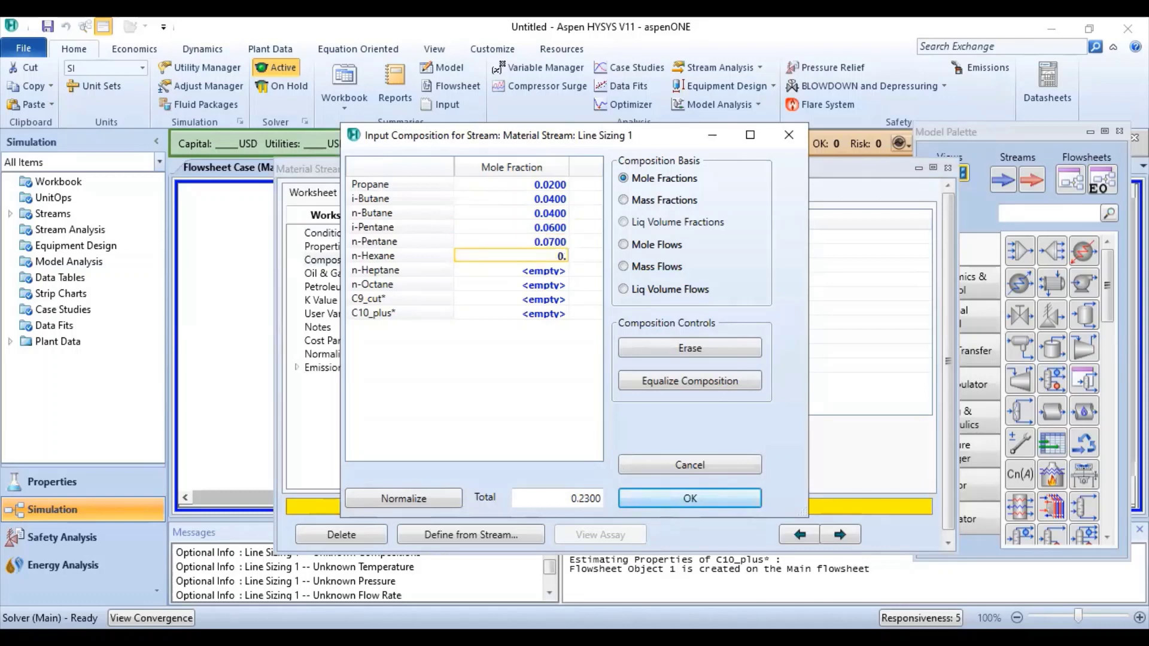
Set the mole fraction of n-Heptane to 0.13 and that of n-Octane to 0.15.
left_click(527, 282)
left_click(527, 271)
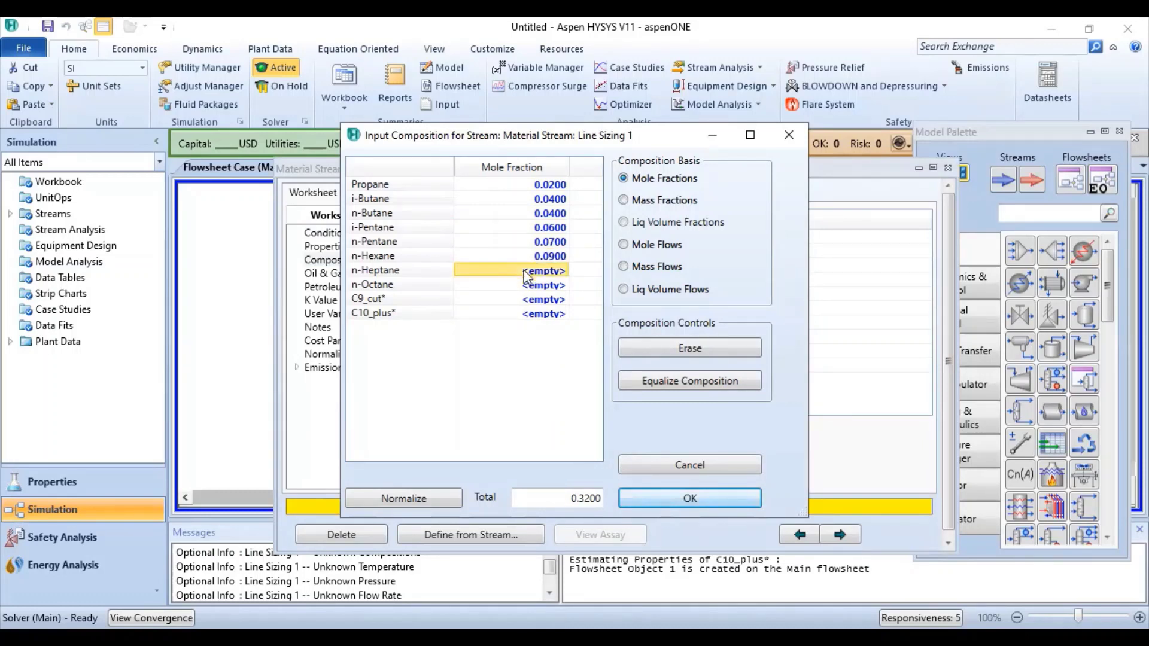
type("0.0")
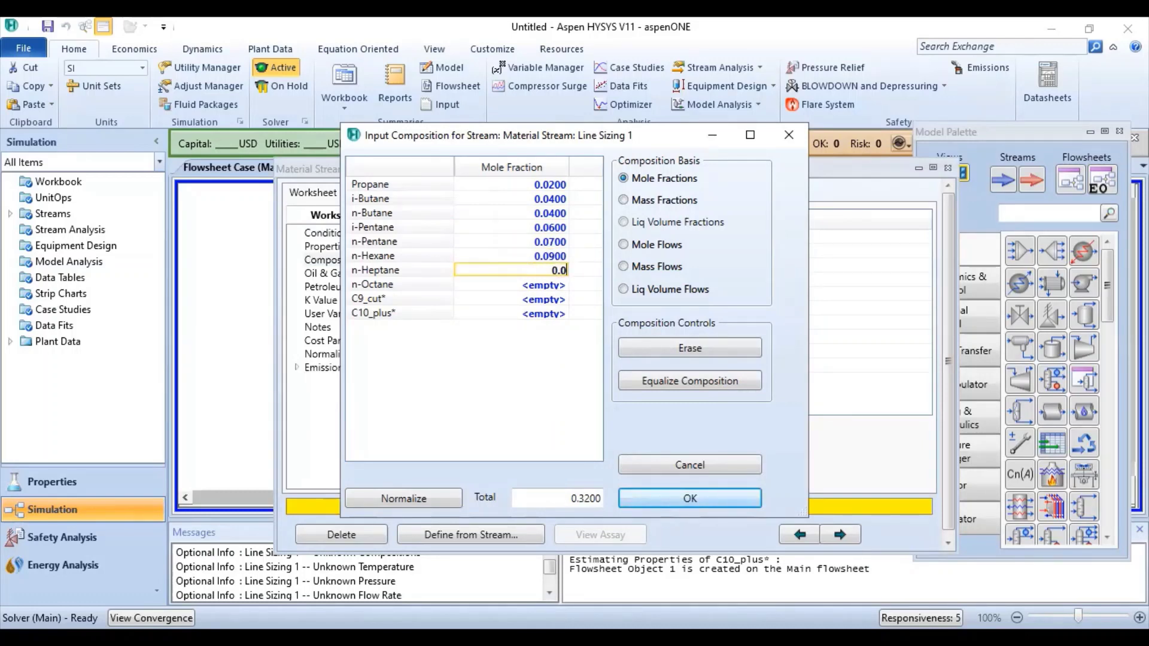
key("BackSpace")
type("13")
key("Return")
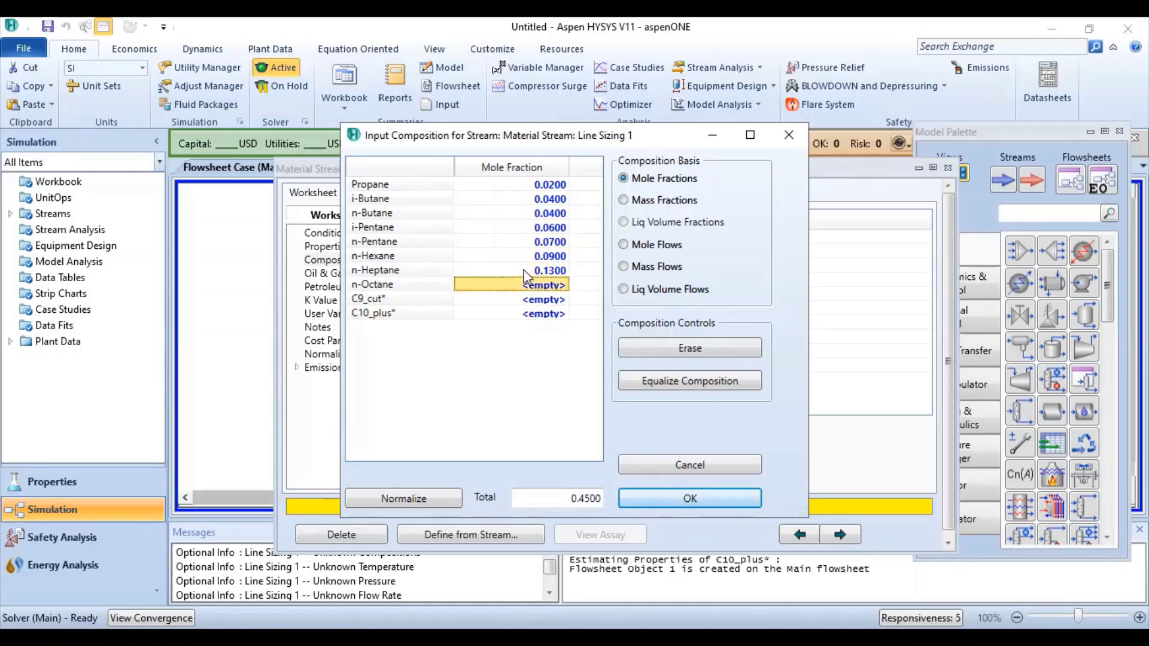
type("0")
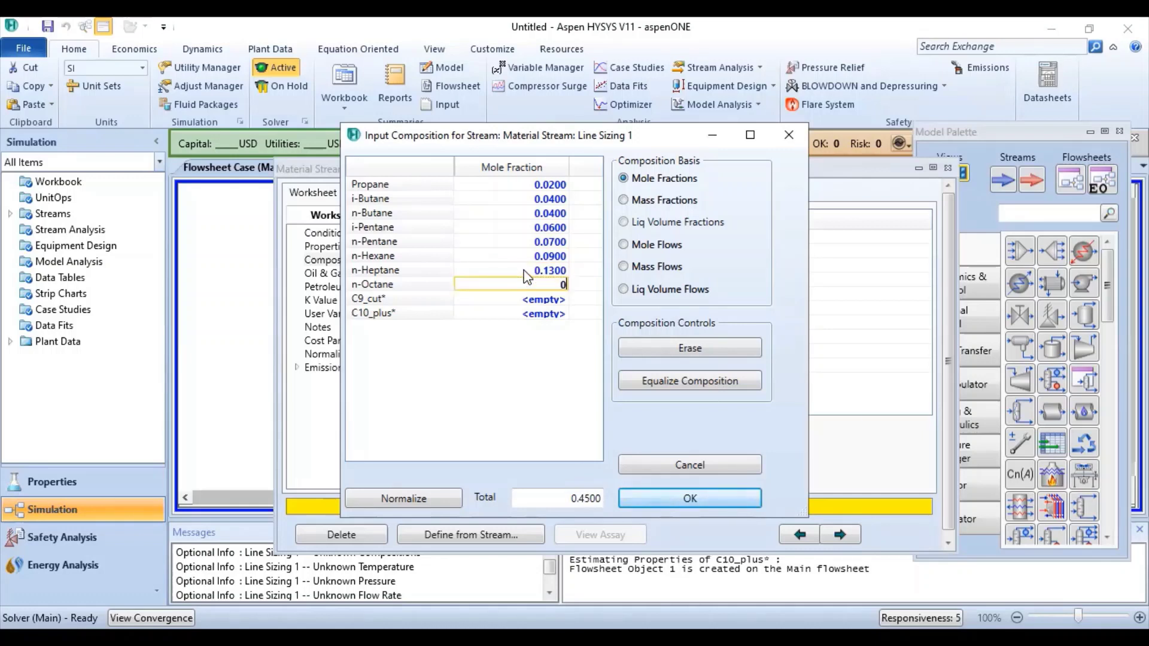
type(".15")
Set the mole fractions of C9_cut to 0.18 and C10_plus to 0.22, then normalize and accept the composition.
left_click(526, 301)
type("0")
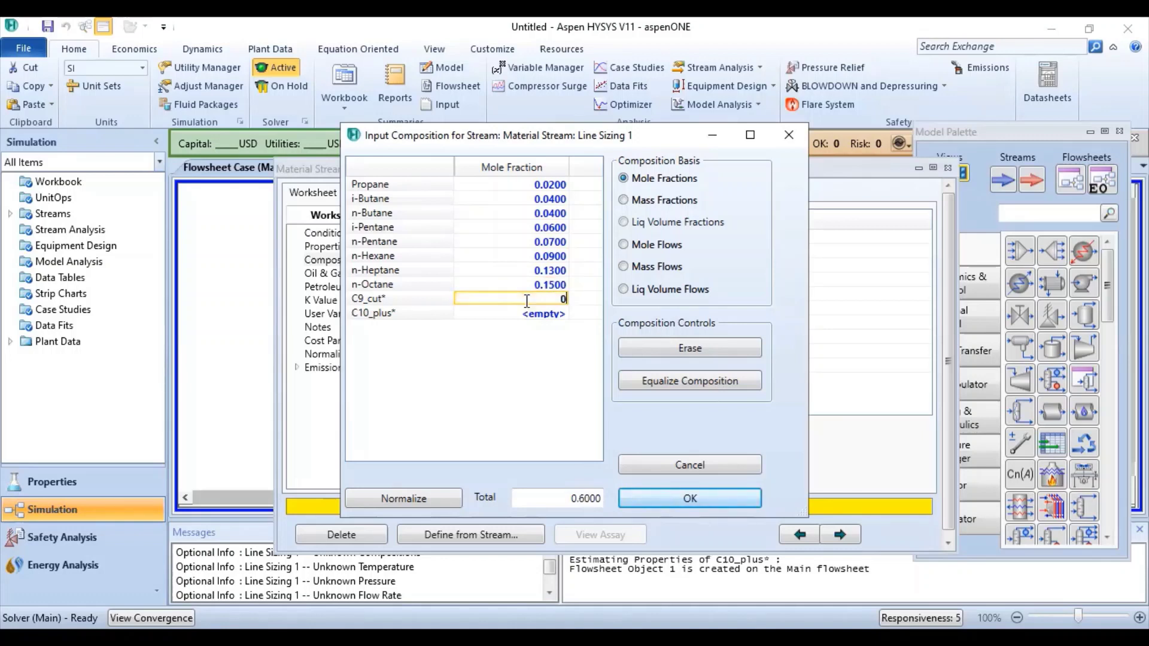
type(".18")
left_click(536, 315)
type("0.22")
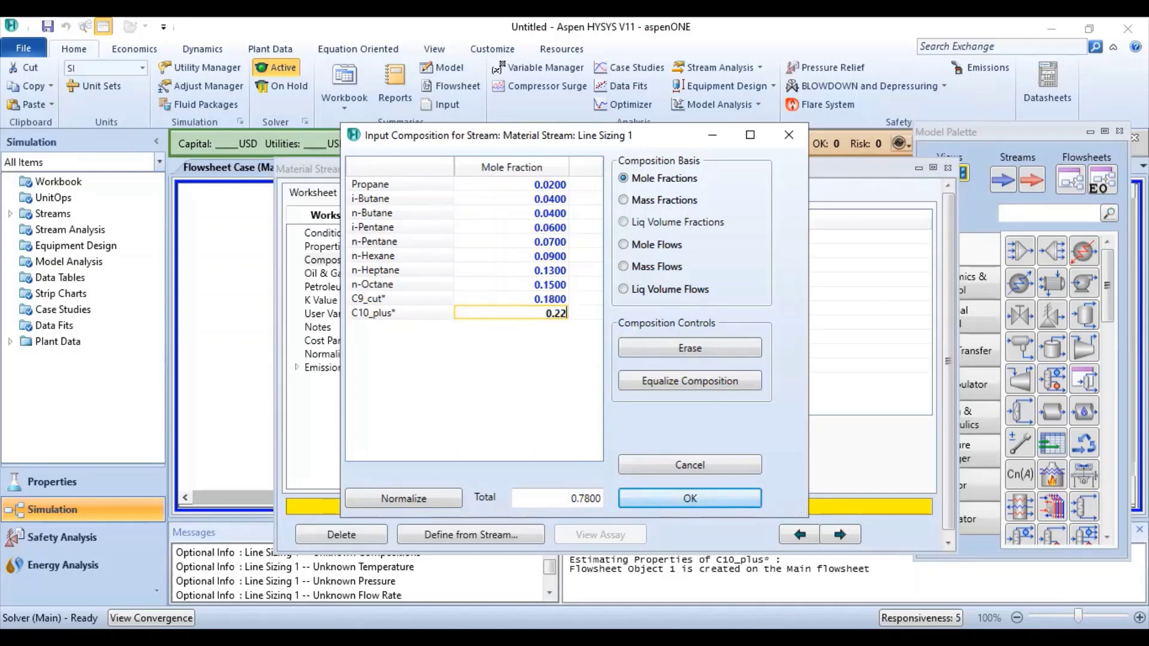
key("Return")
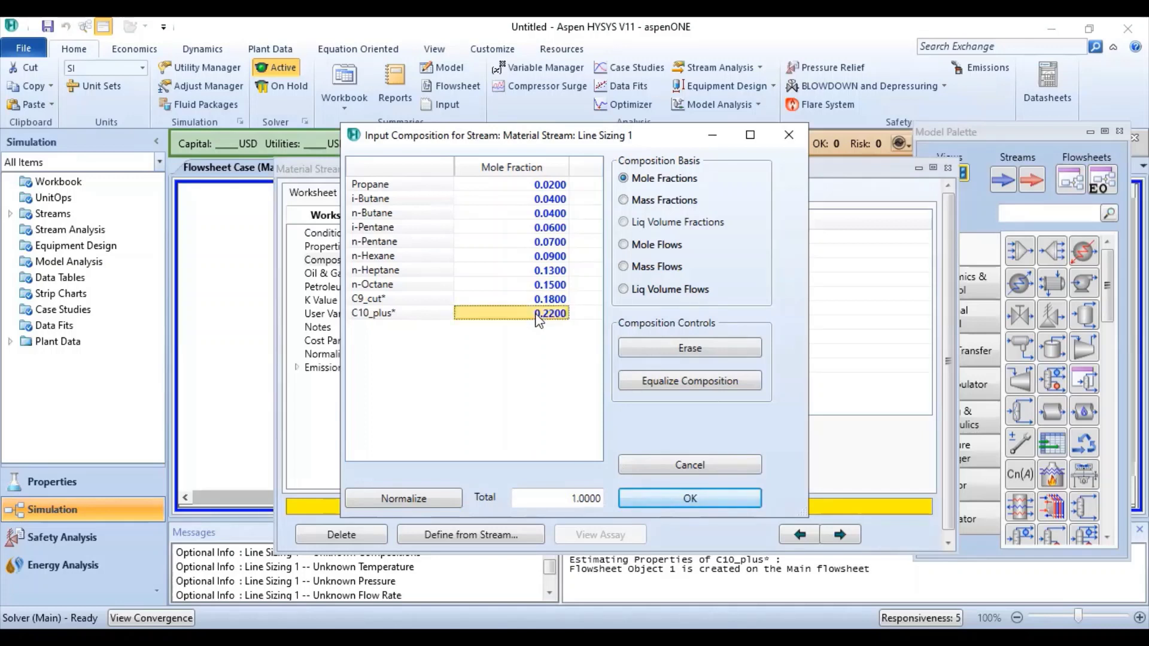
left_click(418, 497)
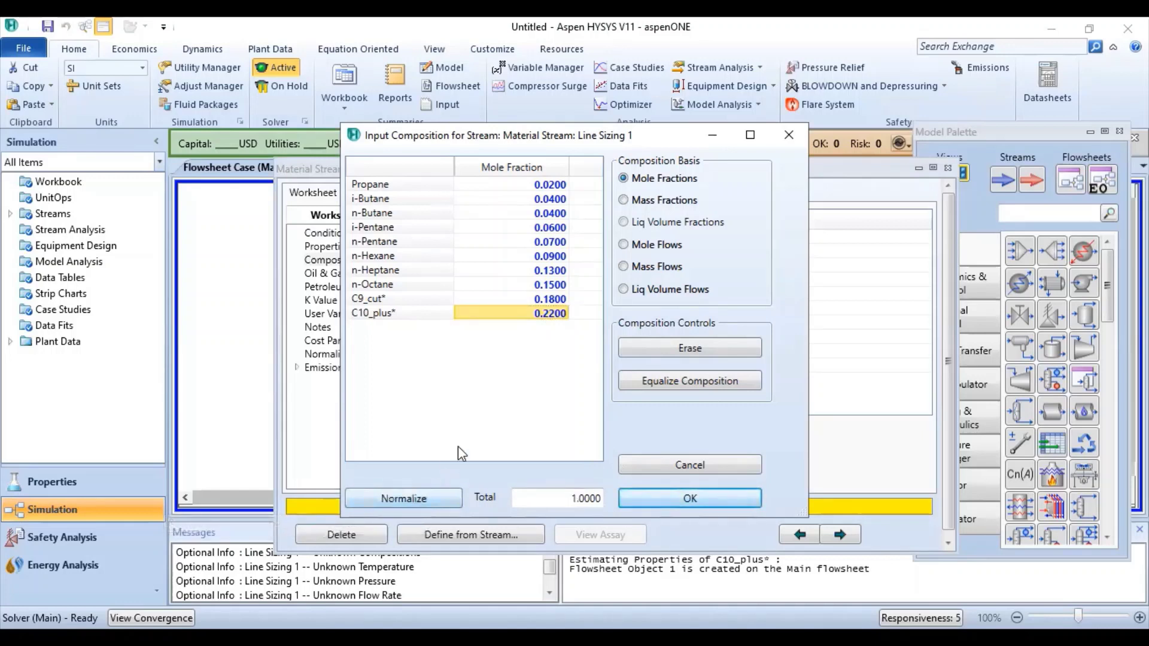
left_click(653, 502)
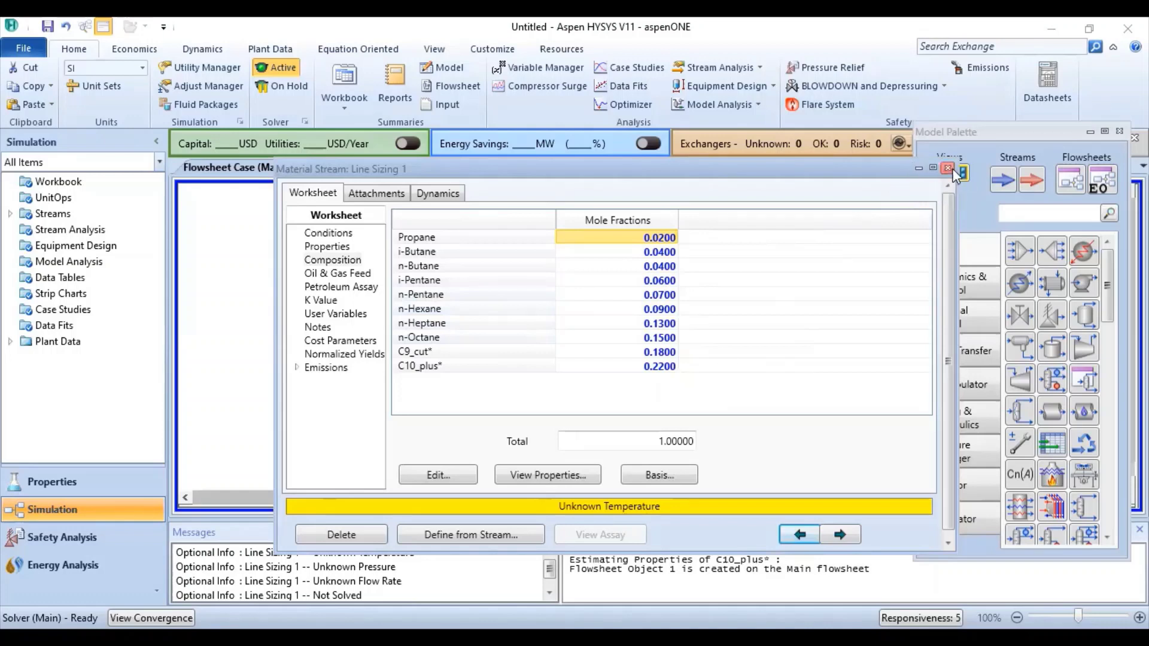
Return to the conditions of the Line Sizing 1 stream and set its pressure to 1200 kPa.
left_click(331, 233)
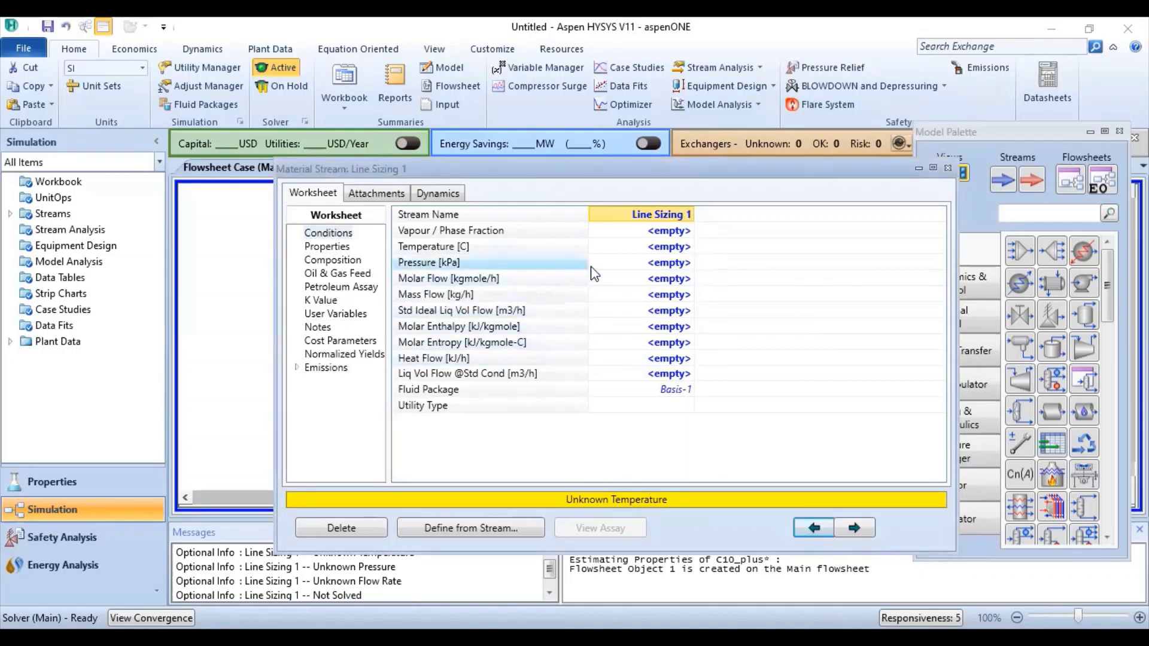
left_click(674, 265)
type("120")
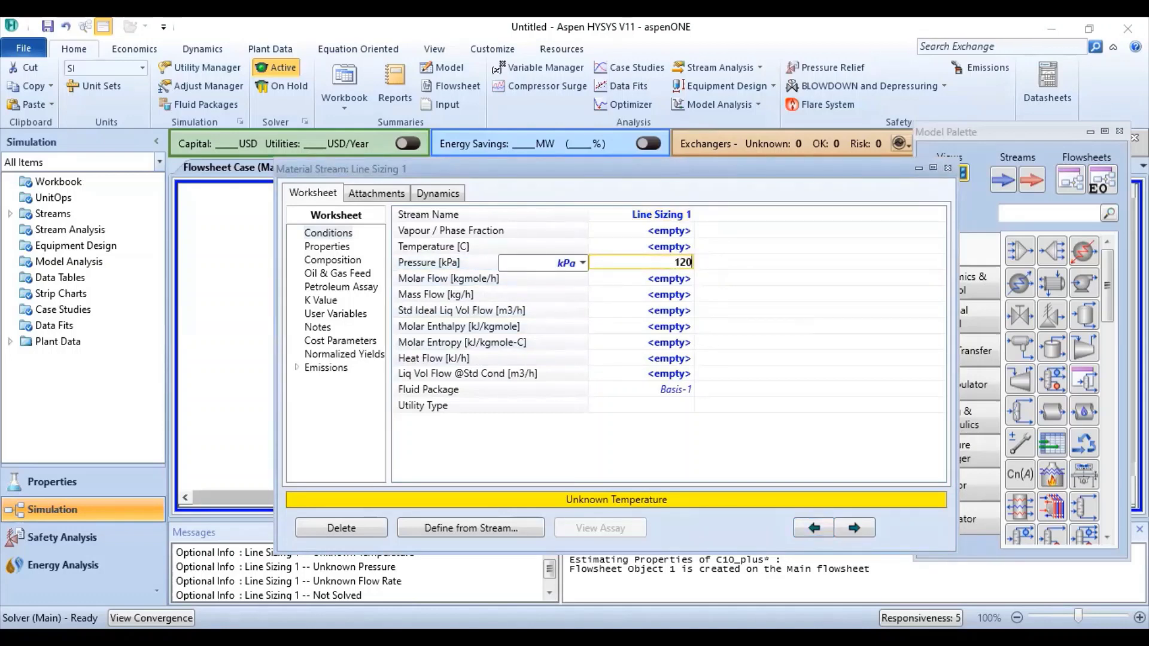
type("0")
key("Return")
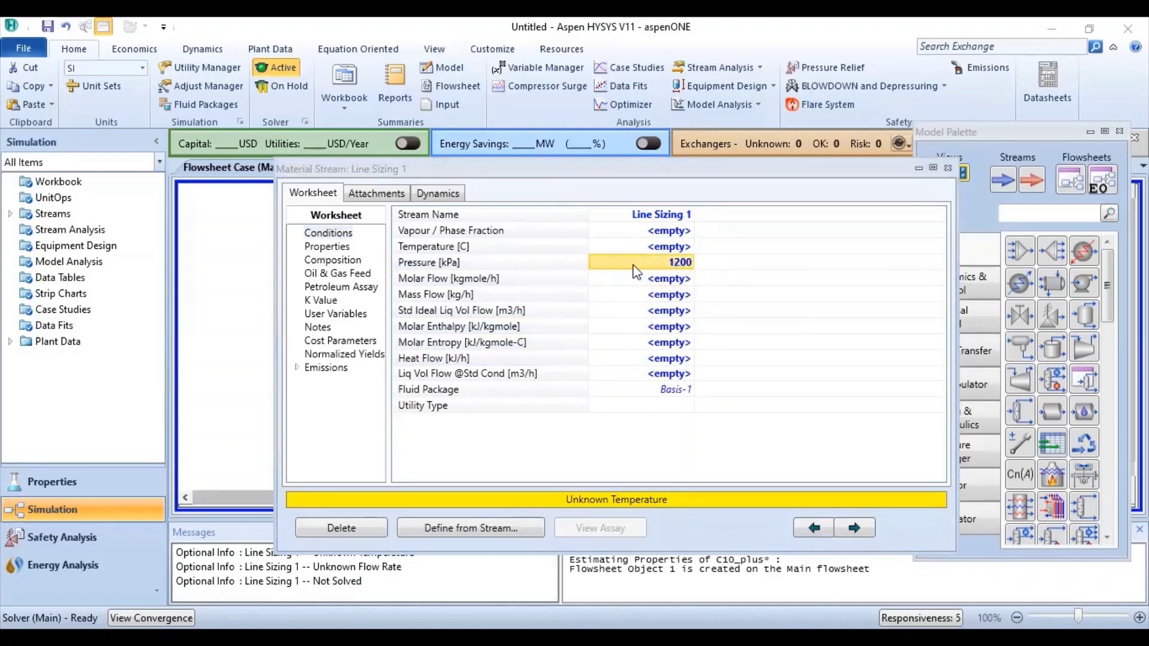
Re-enter the stream's pressure as 12 with bar as the input unit.
double_click(610, 270)
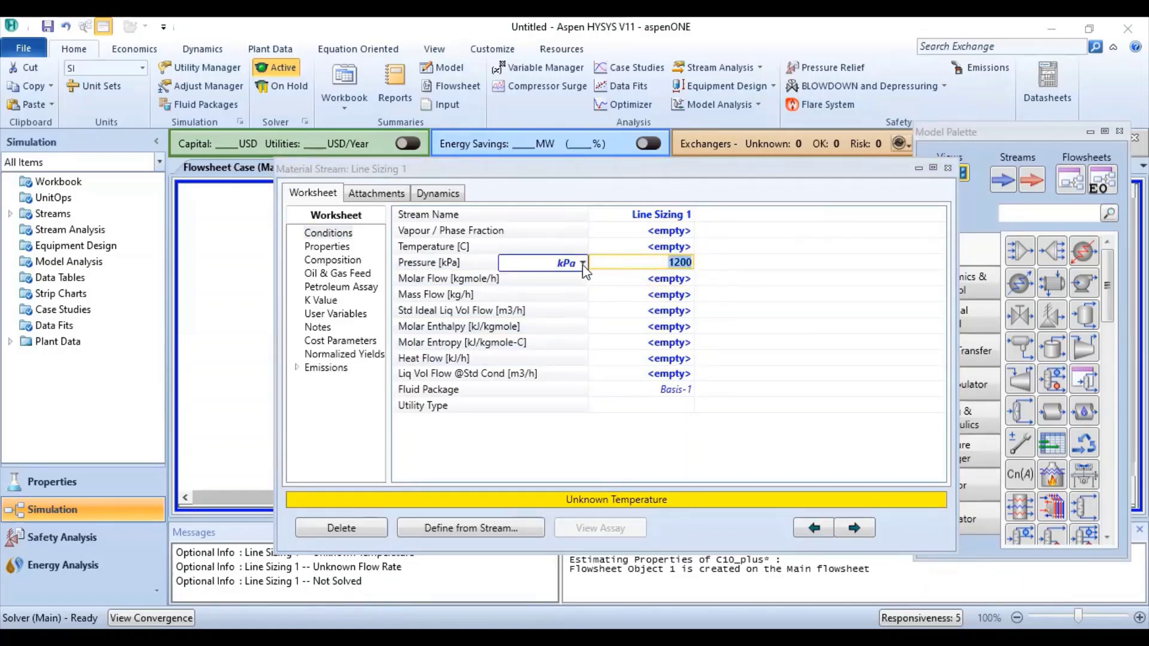
mouse_move(611, 269)
type("12")
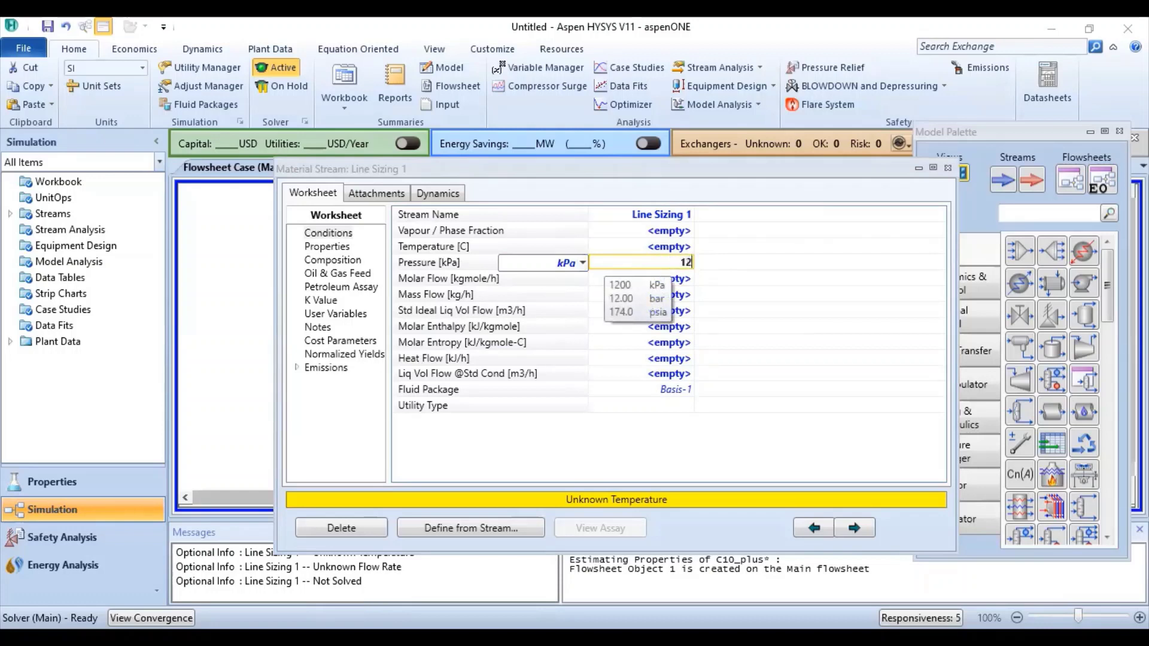
left_click(582, 263)
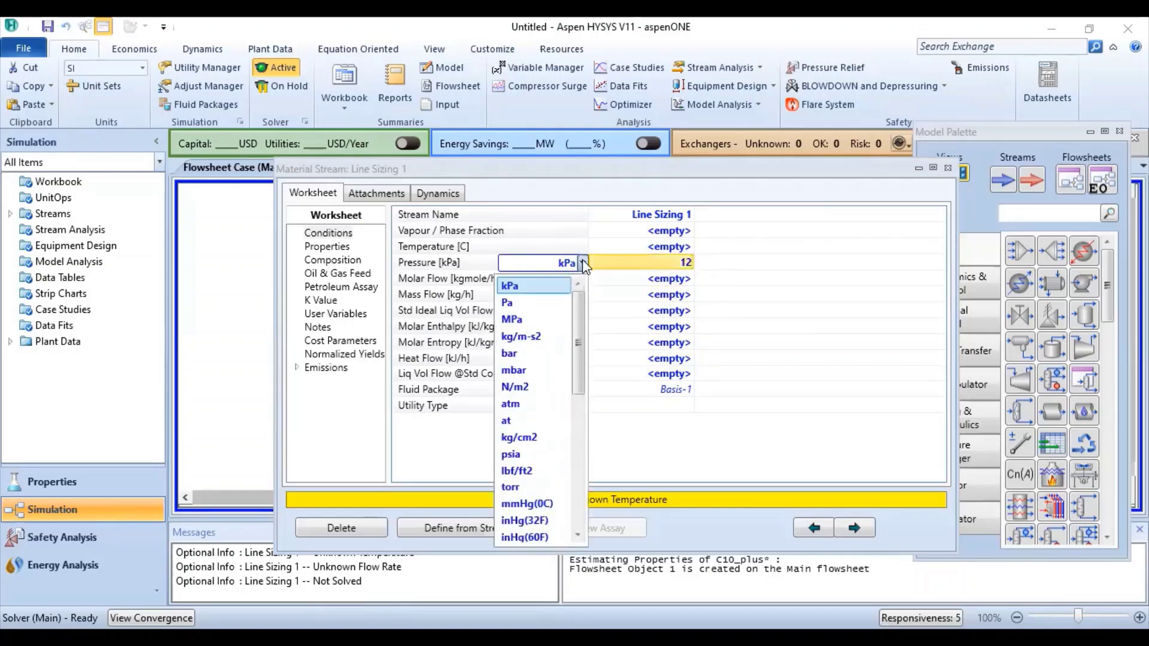
left_click(529, 358)
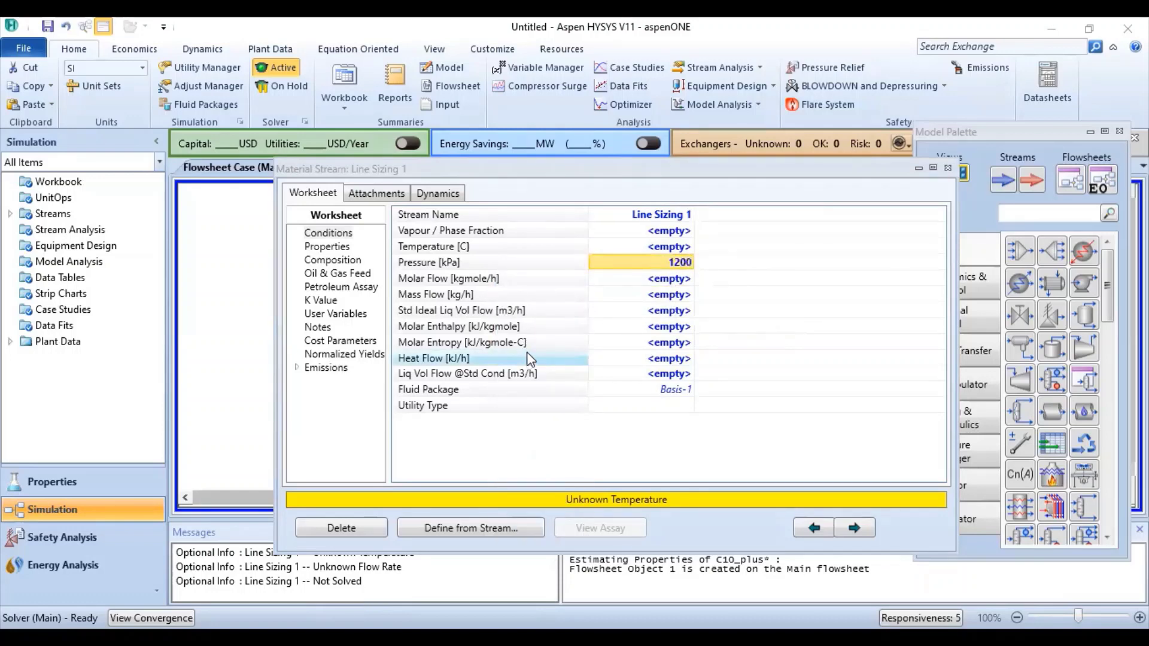
Set the stream's temperature to 25 °C and its molar flow to 1000 kgmole/h.
left_click(663, 247)
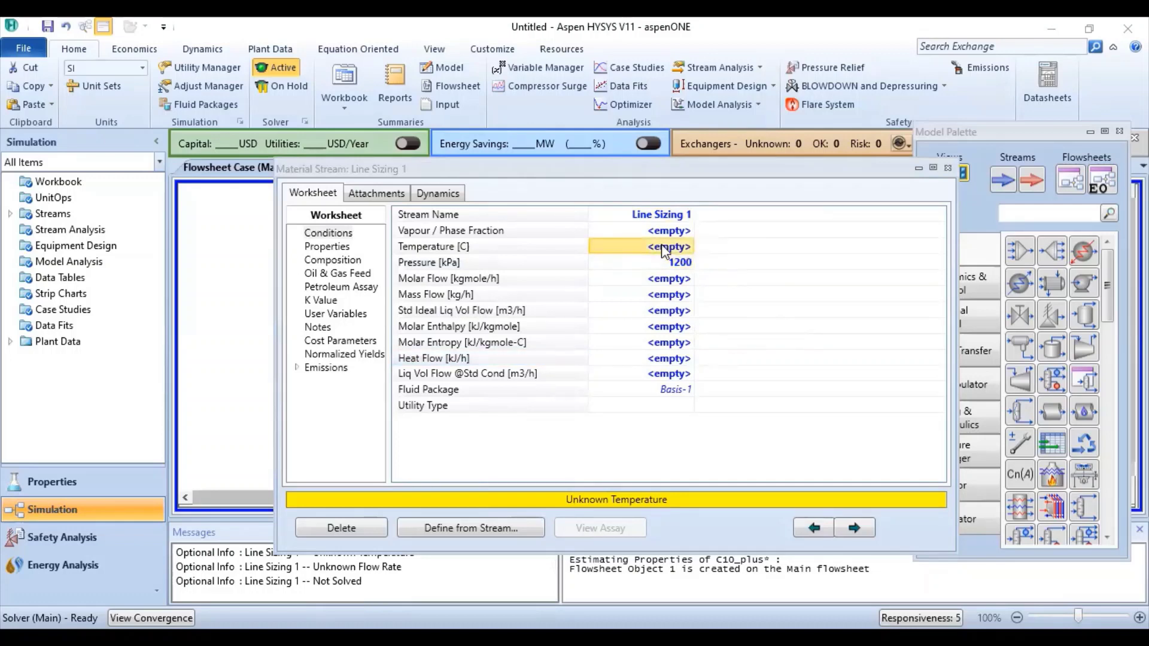
type("25")
key("Return")
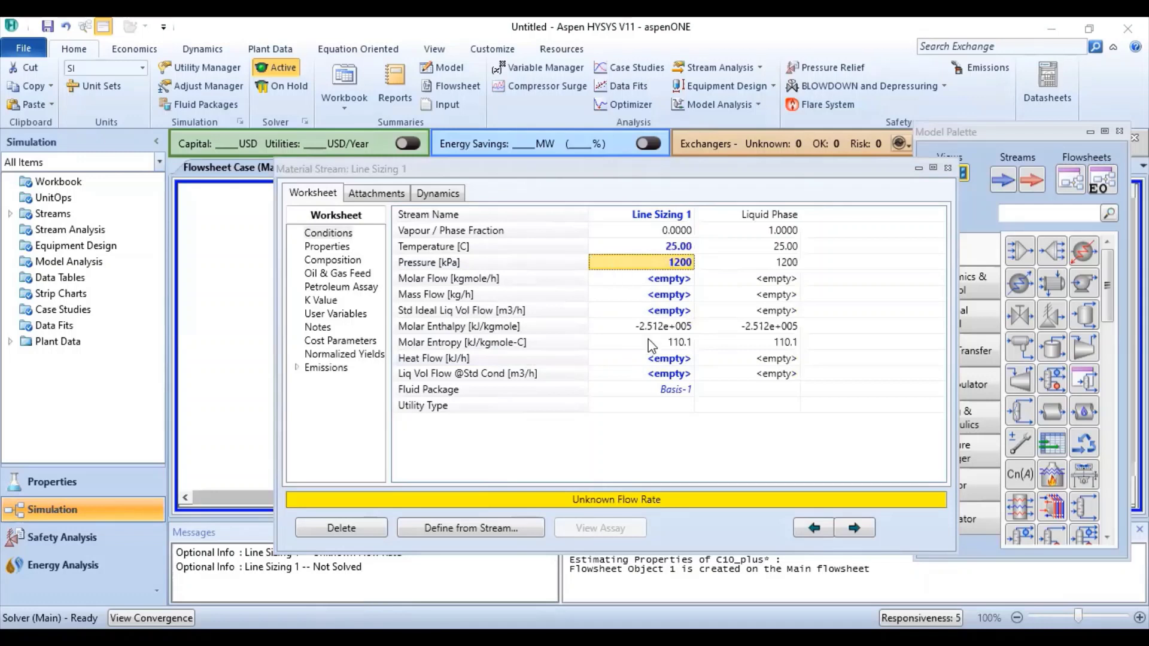
mouse_move(648, 334)
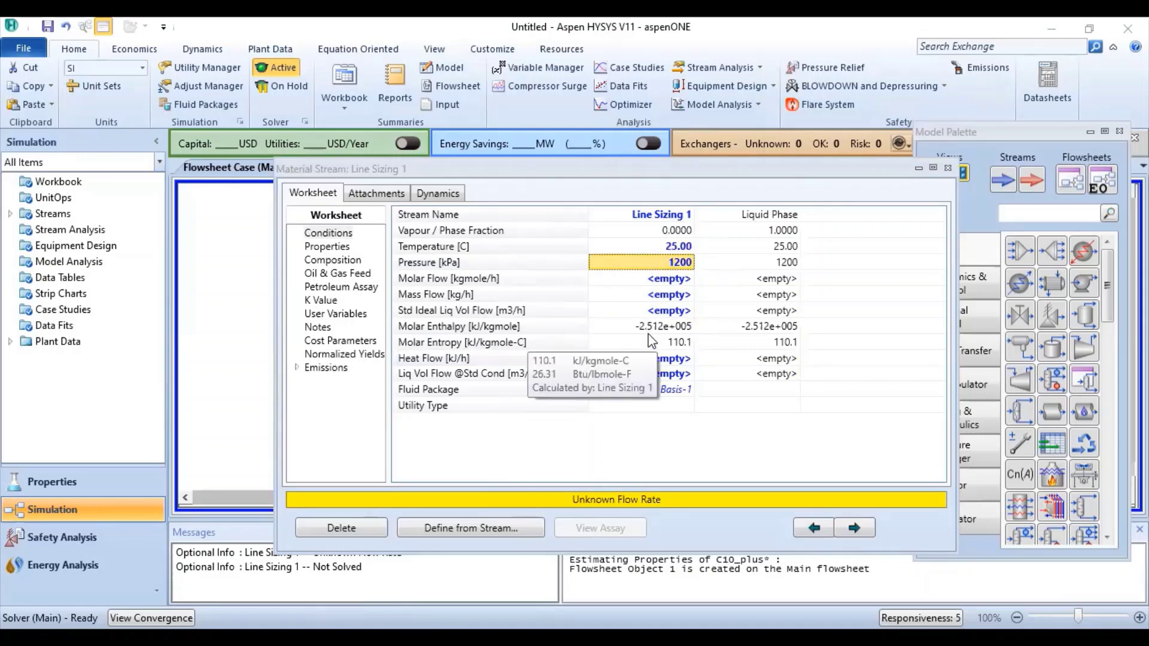
left_click(672, 280)
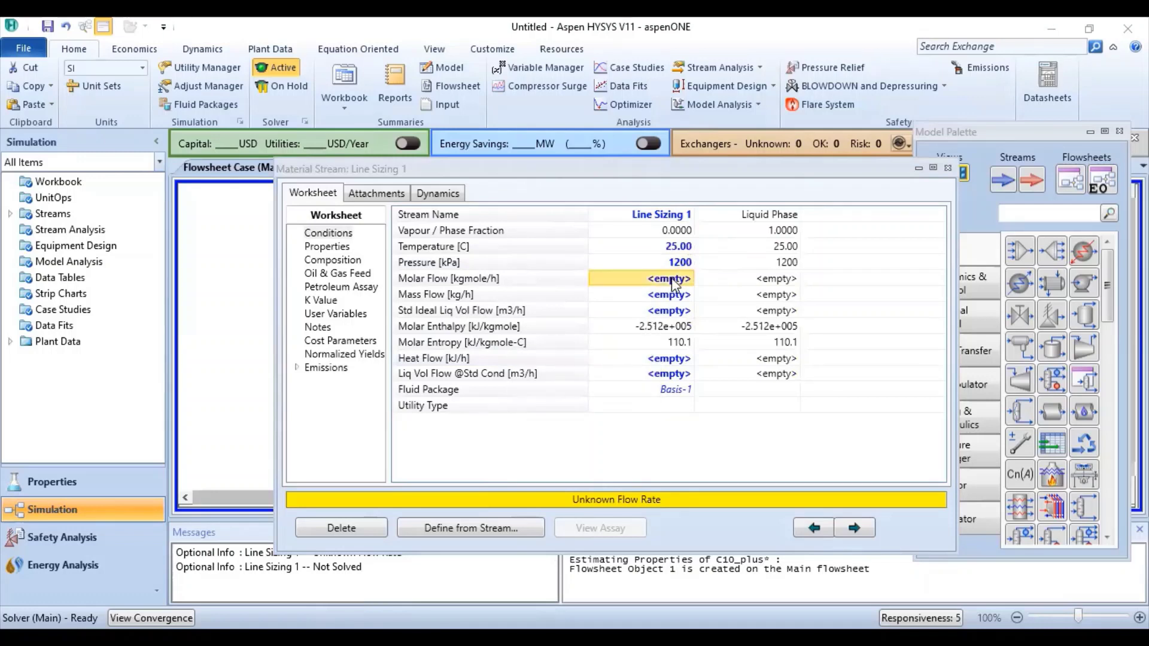
type("1000")
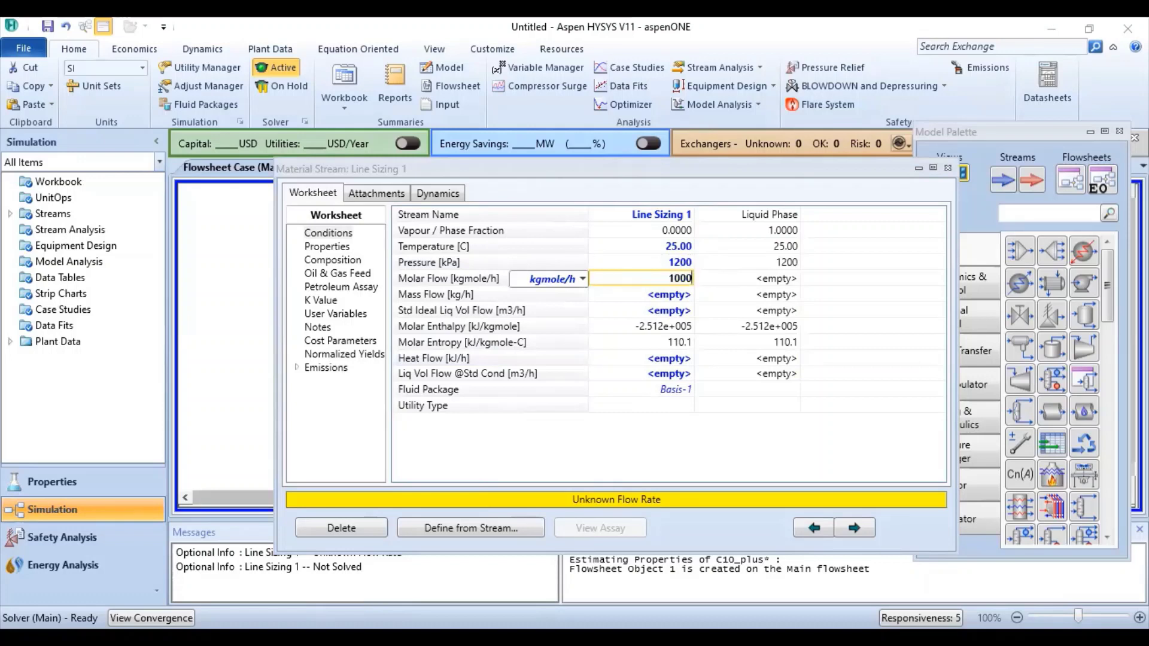
key("Return")
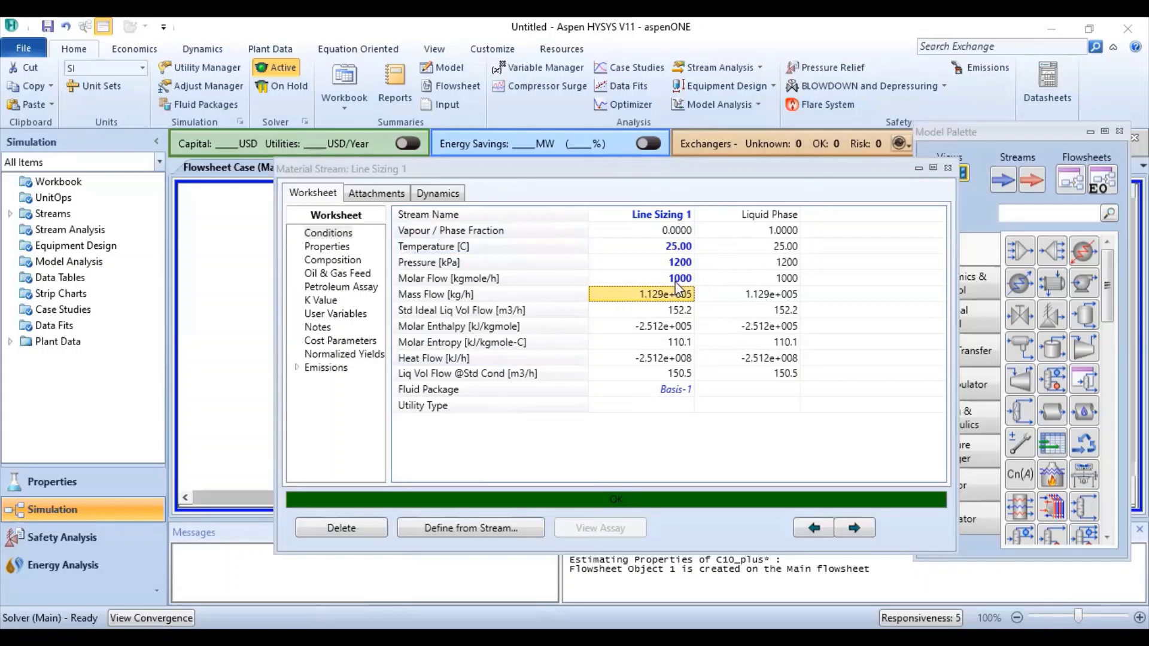
Review the composition and conditions of the Line Sizing 1 stream and close it.
left_click(332, 259)
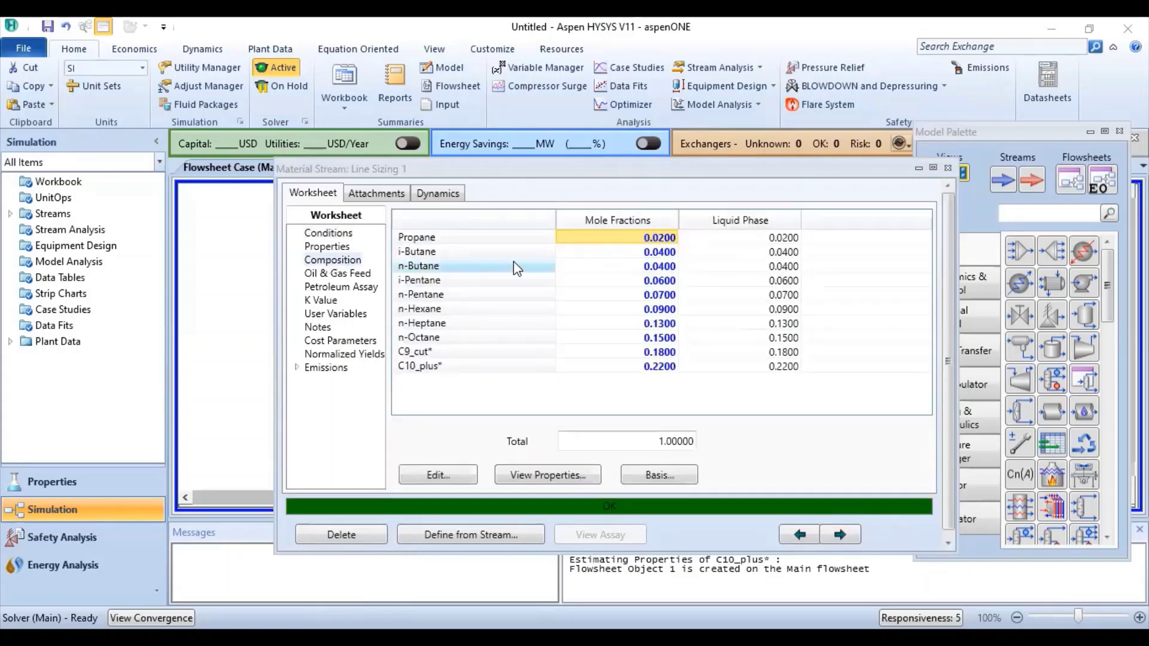
left_click(329, 233)
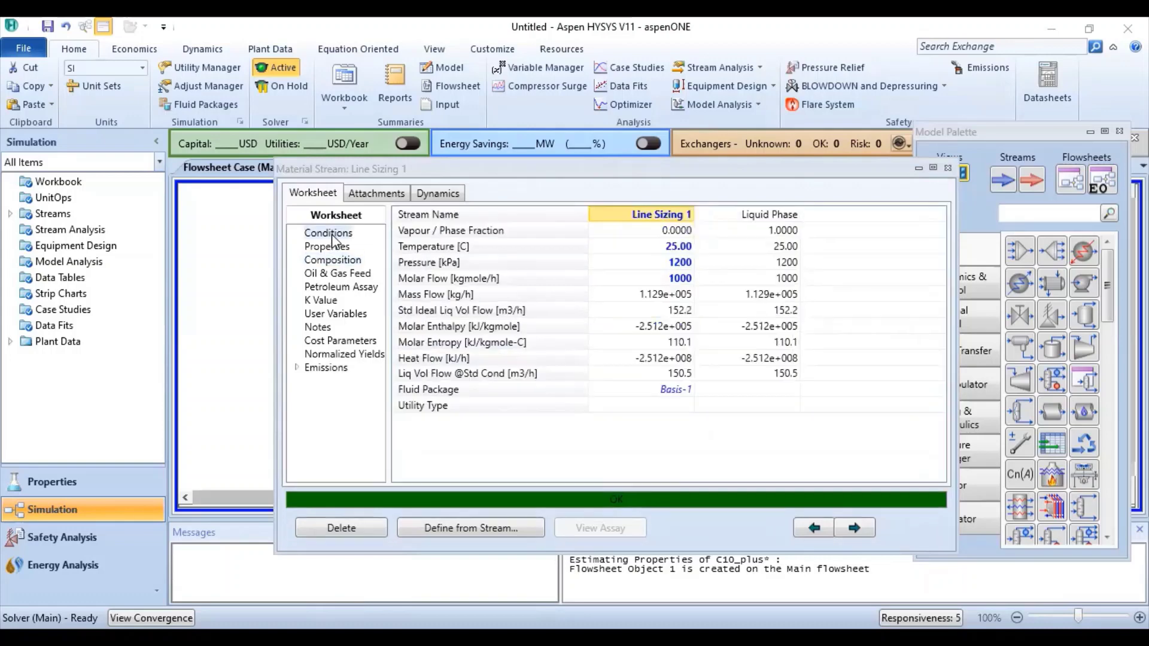
left_click(947, 168)
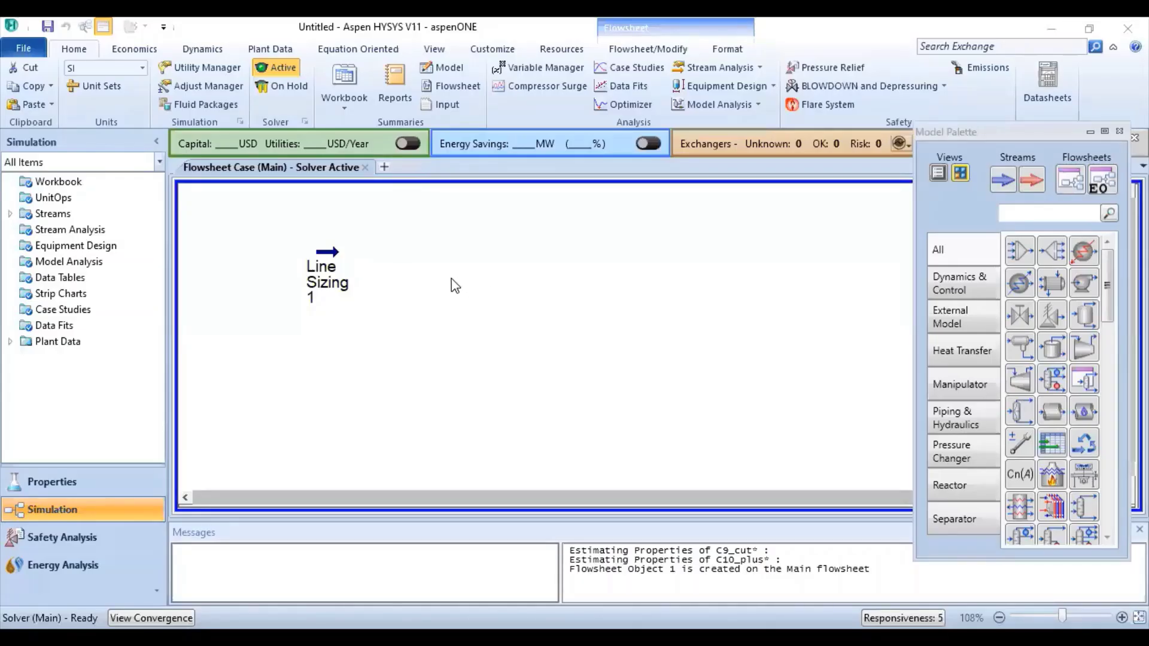
Reopen the Line Sizing 1 stream and attach a Line Sizing Manager stream analysis to it.
double_click(332, 253)
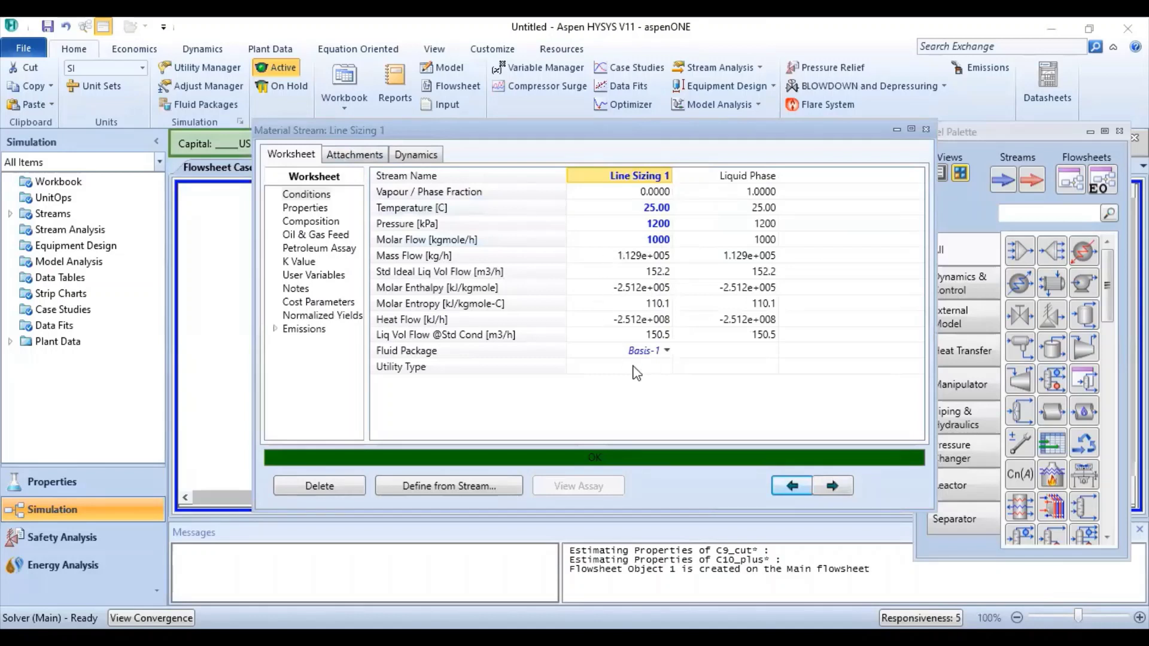
left_click(359, 154)
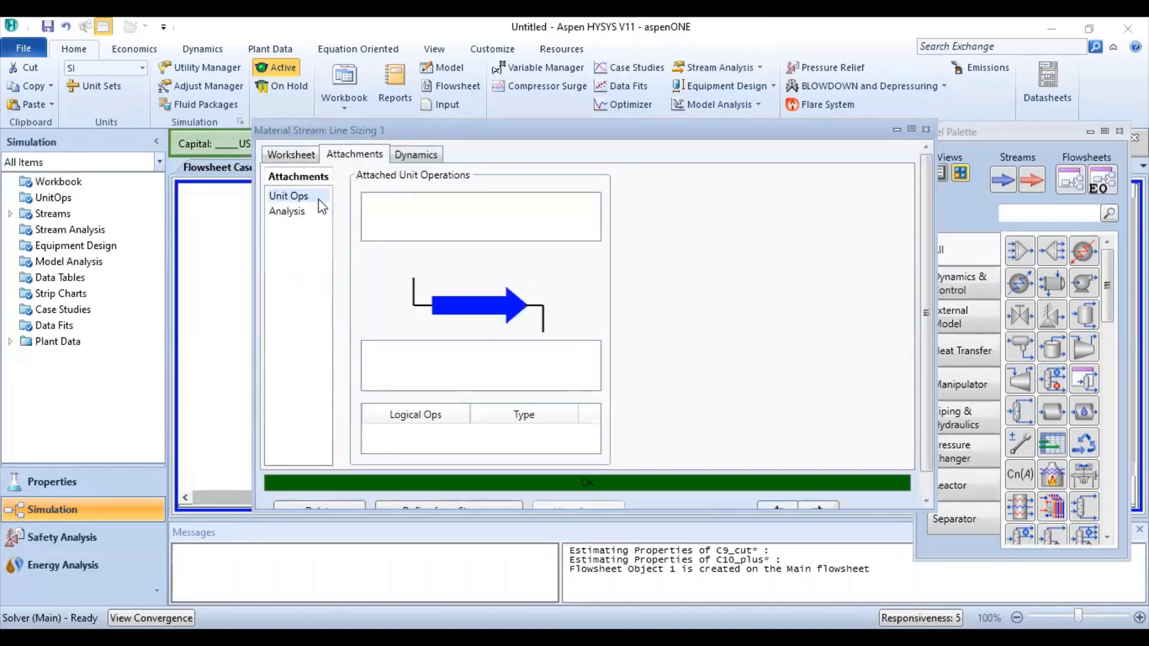
left_click(294, 213)
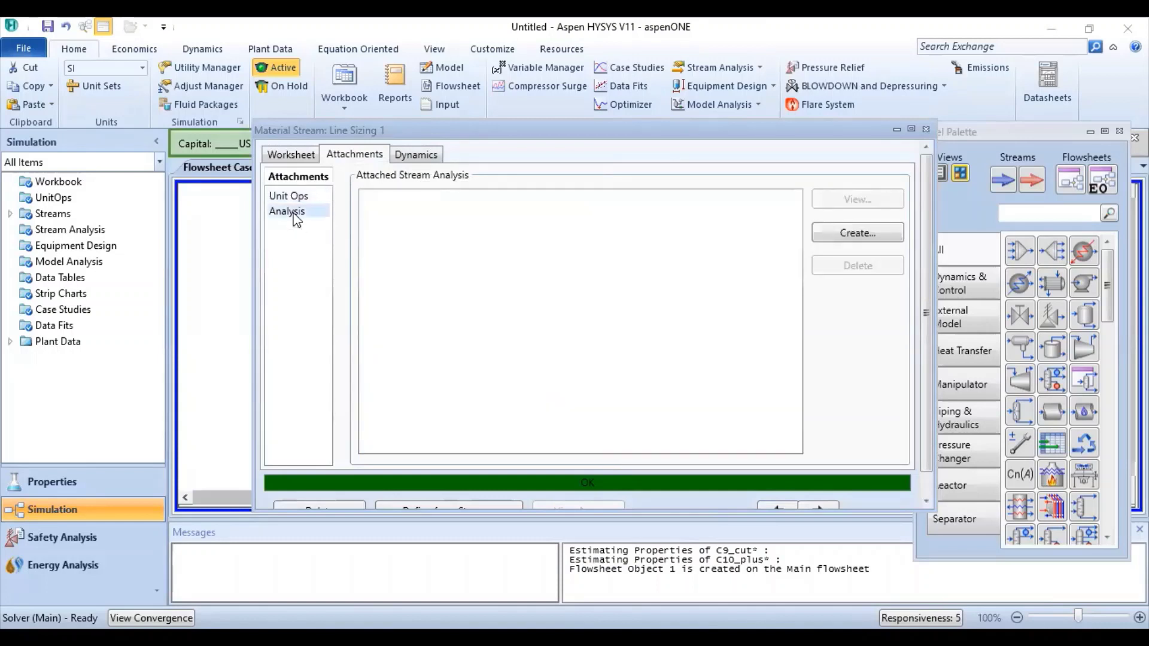
left_click(856, 236)
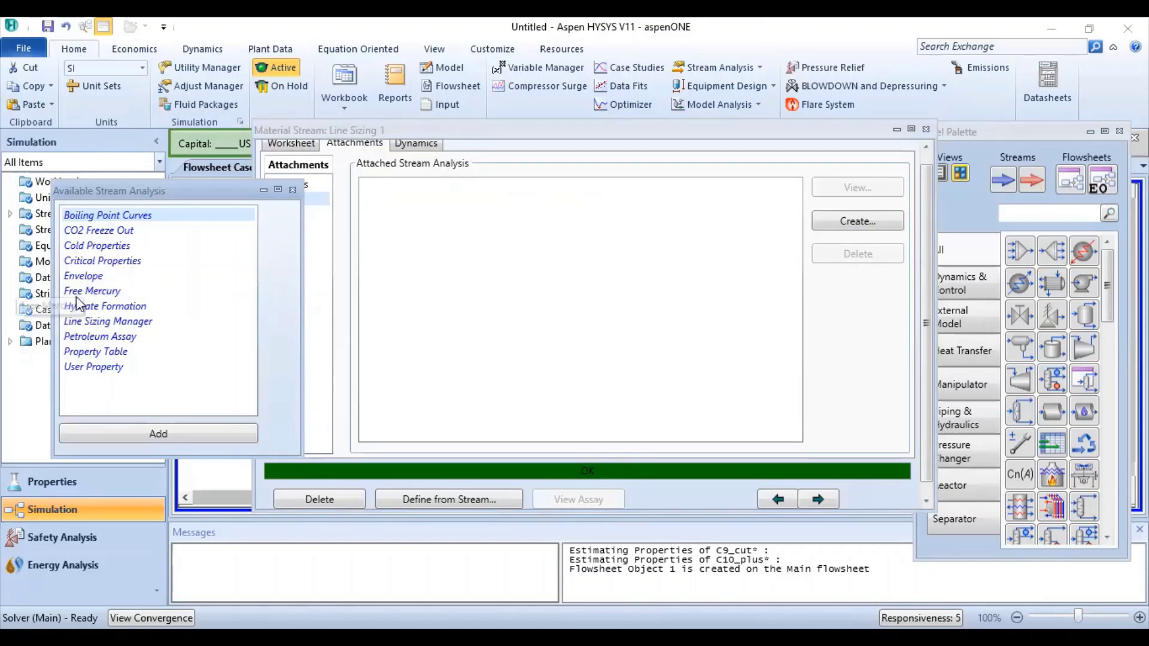
left_click(123, 322)
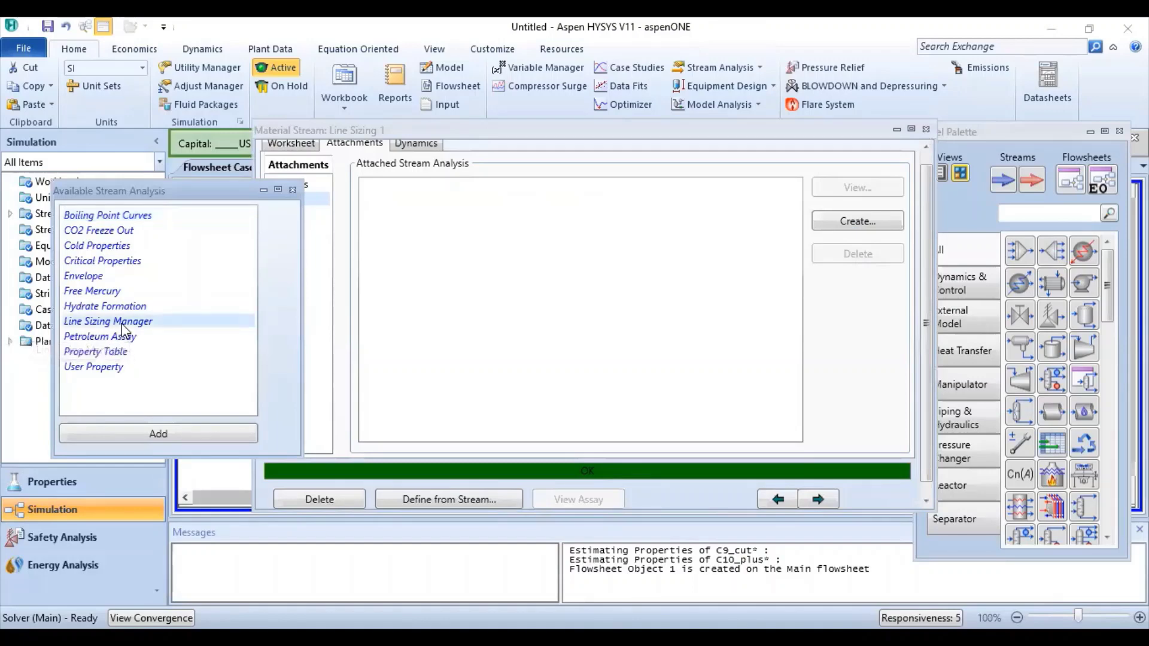
left_click(147, 436)
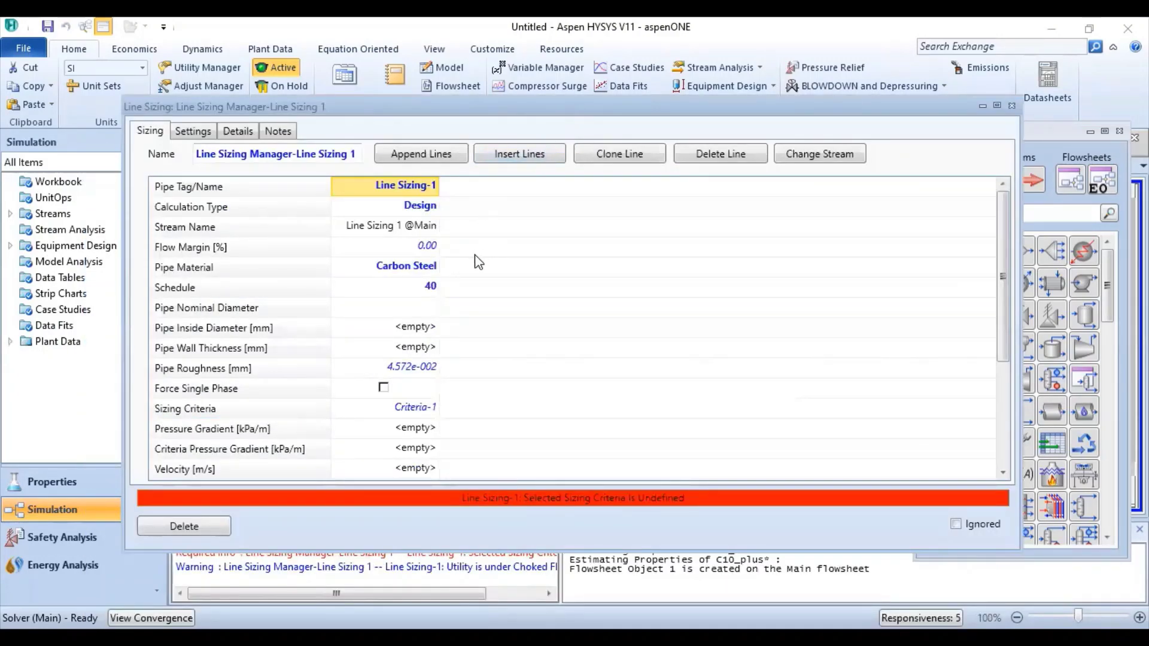
Choose Schedule 40 for the carbon steel pipe and keep Criteria-1 as its sizing criteria.
mouse_move(398, 271)
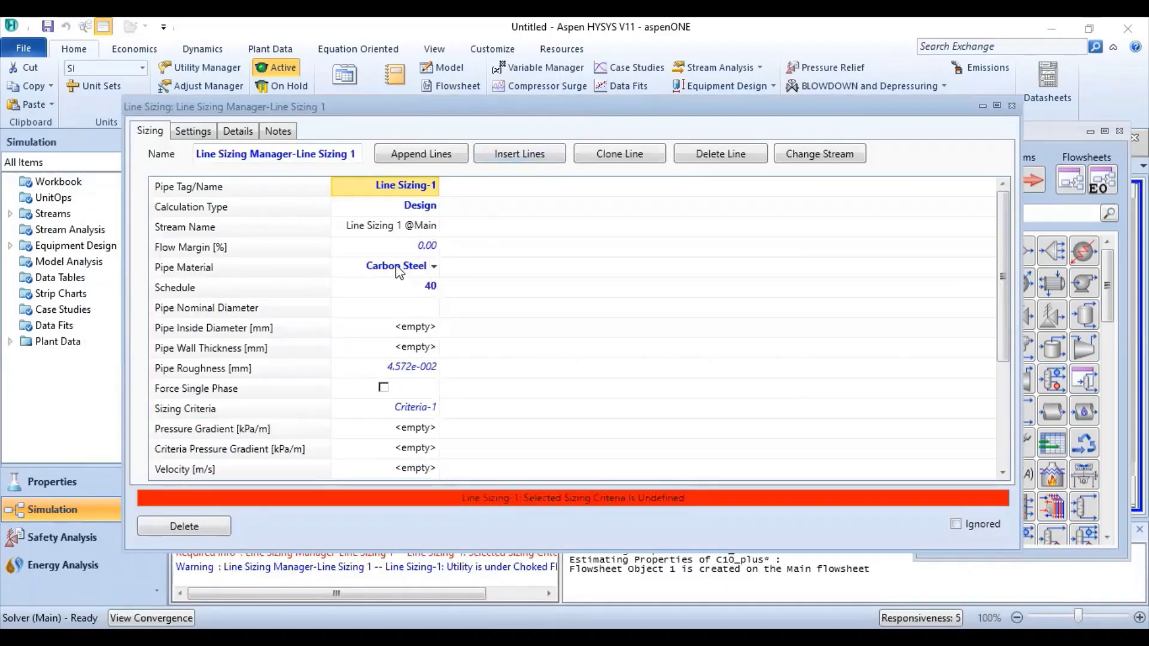
left_click(435, 288)
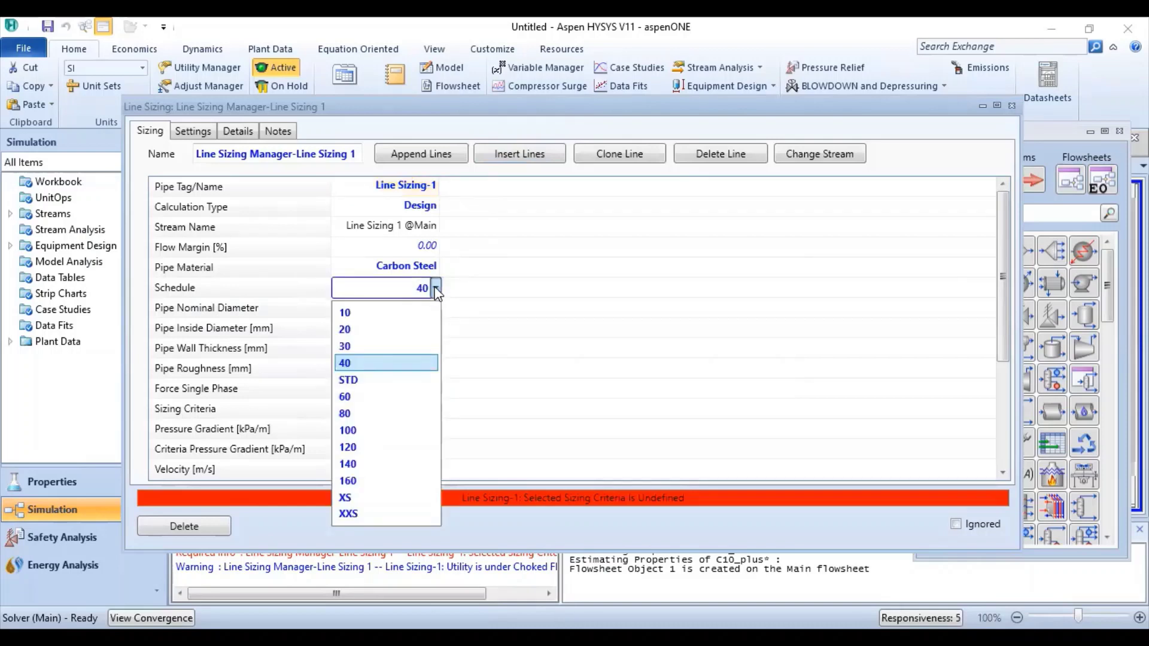
left_click(359, 365)
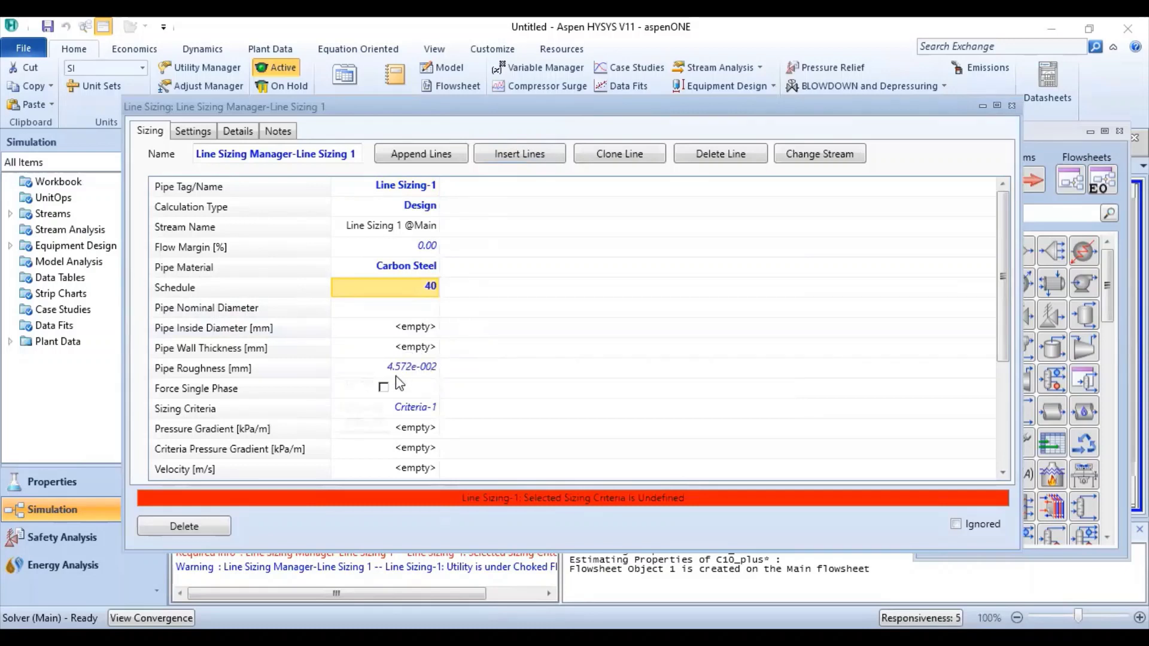
left_click(435, 409)
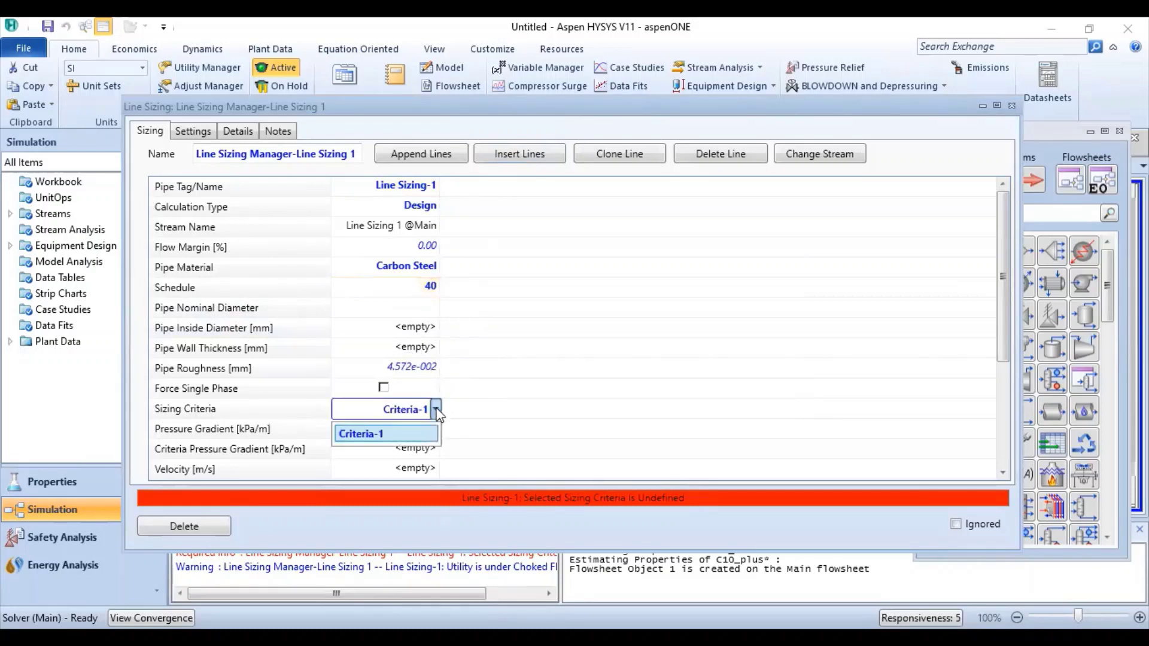
left_click(436, 409)
Set the pipe length of Line Sizing-1 to 10 with km as the input unit.
scroll(454, 391, "down", 2)
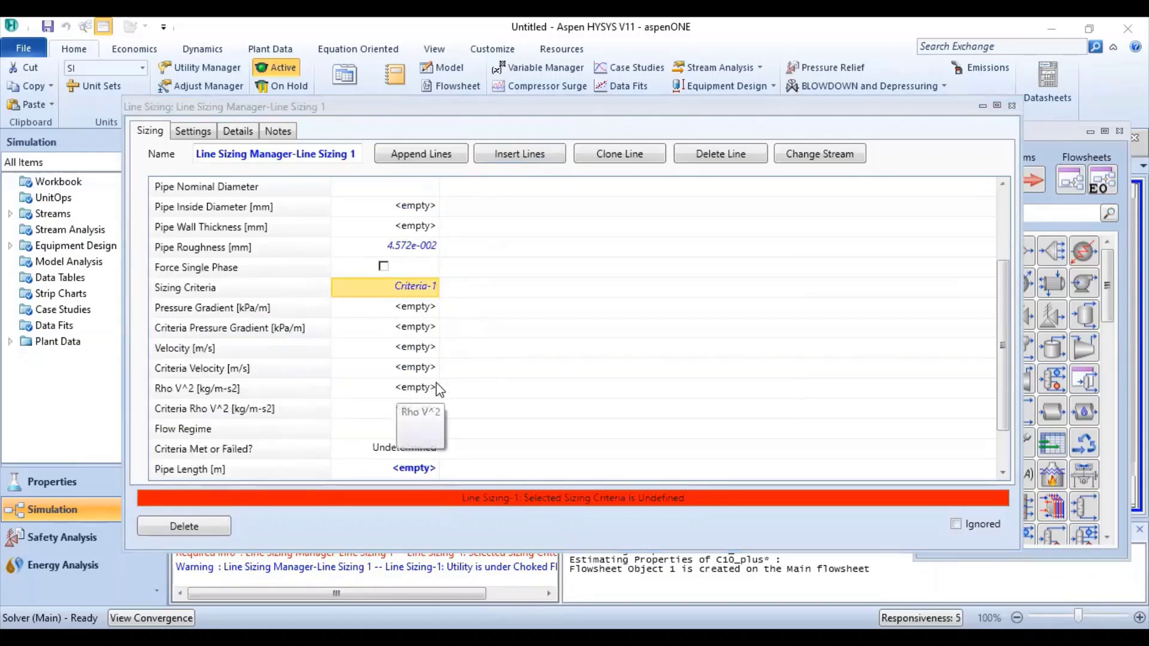
scroll(436, 386, "down", 1)
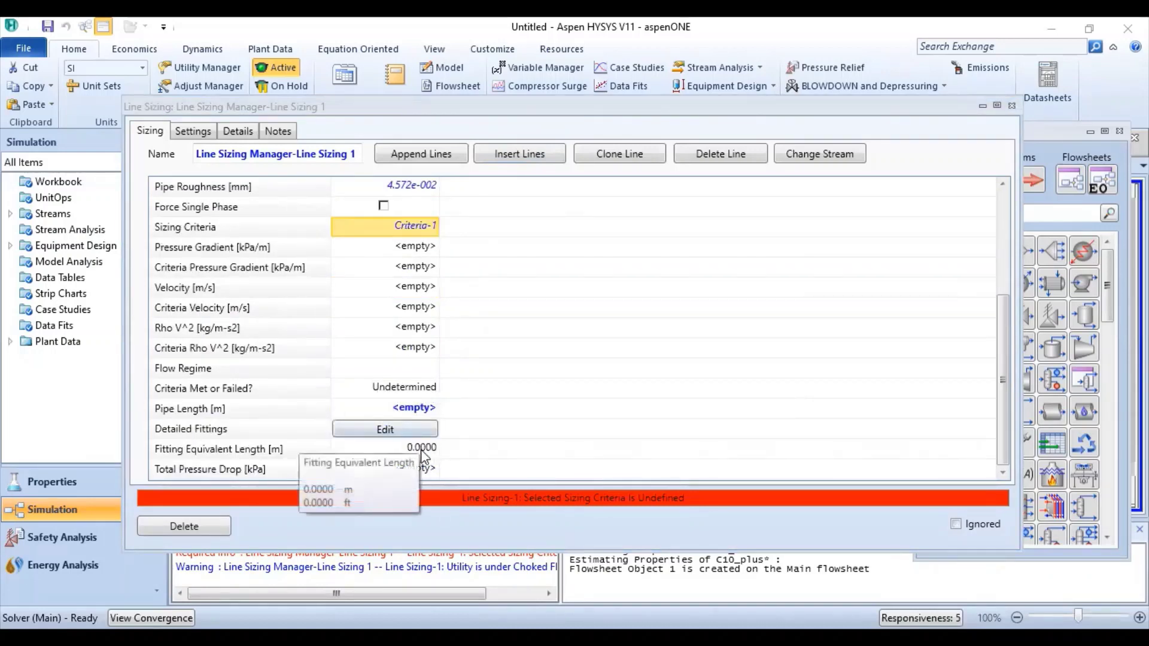
left_click(417, 412)
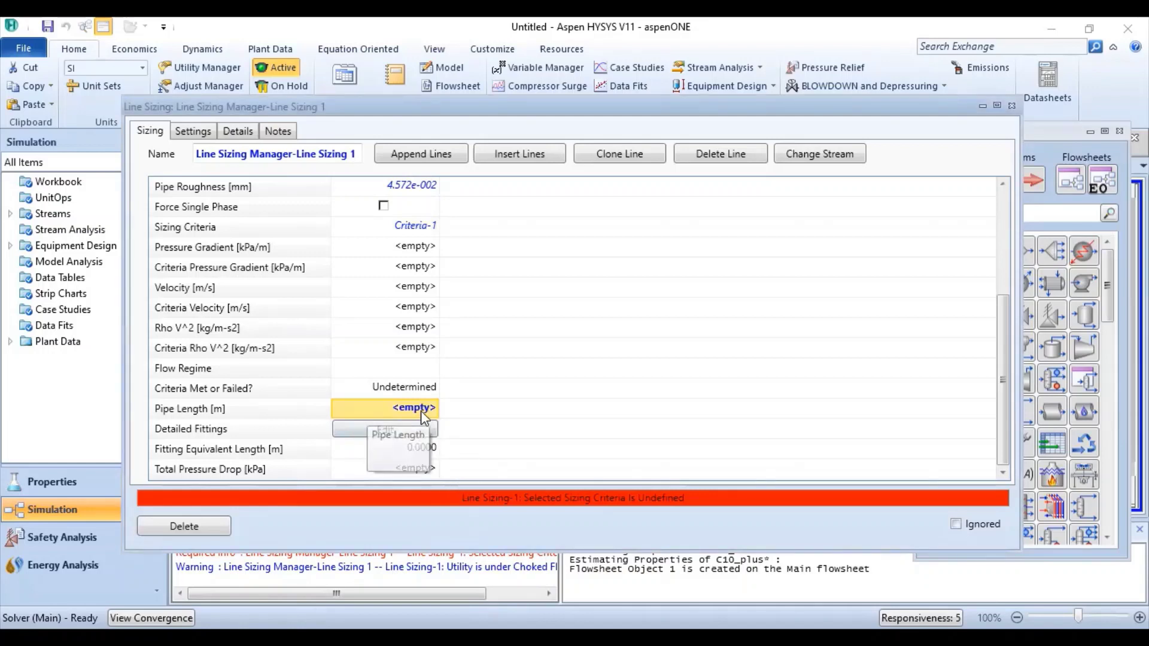
type("10")
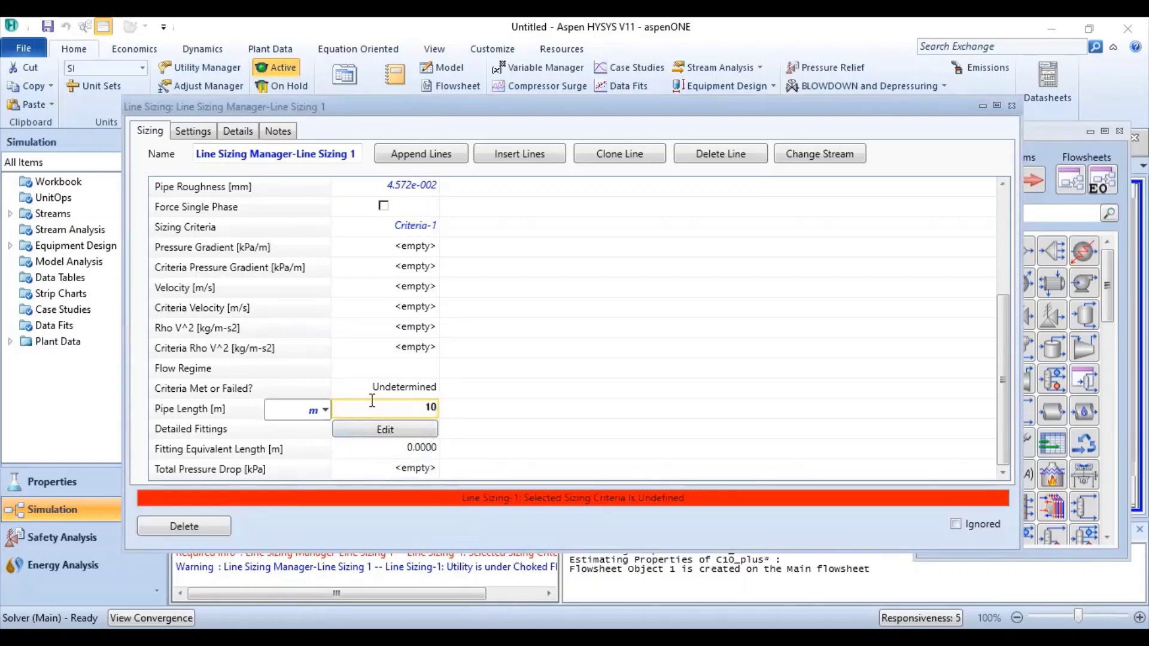
left_click(325, 409)
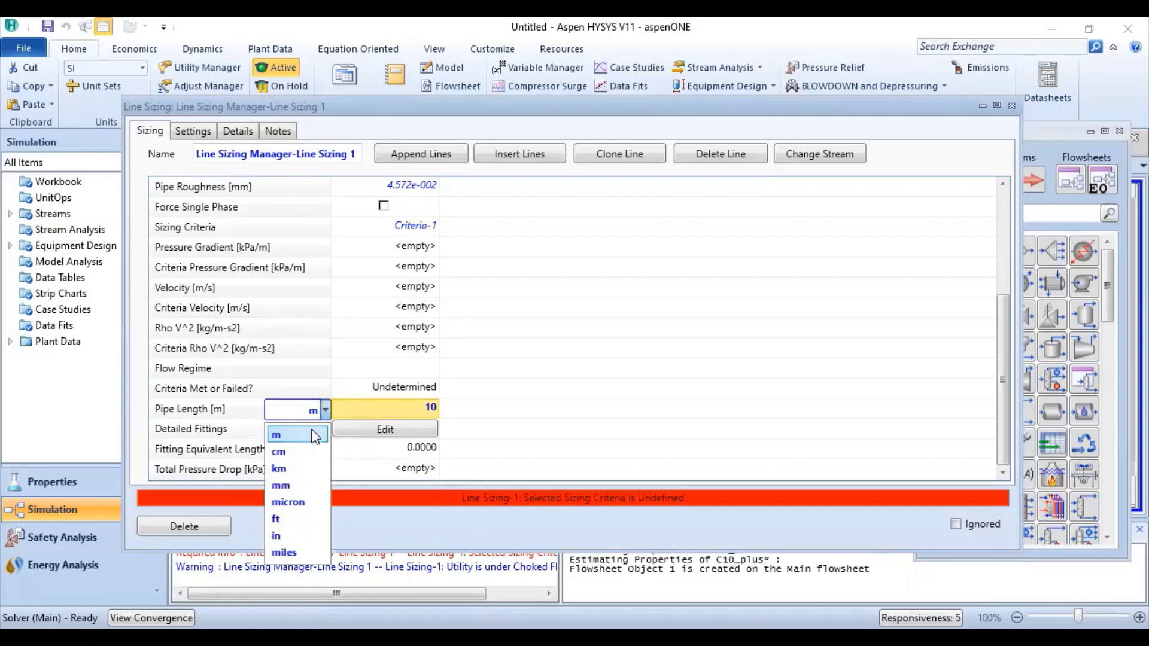
left_click(292, 469)
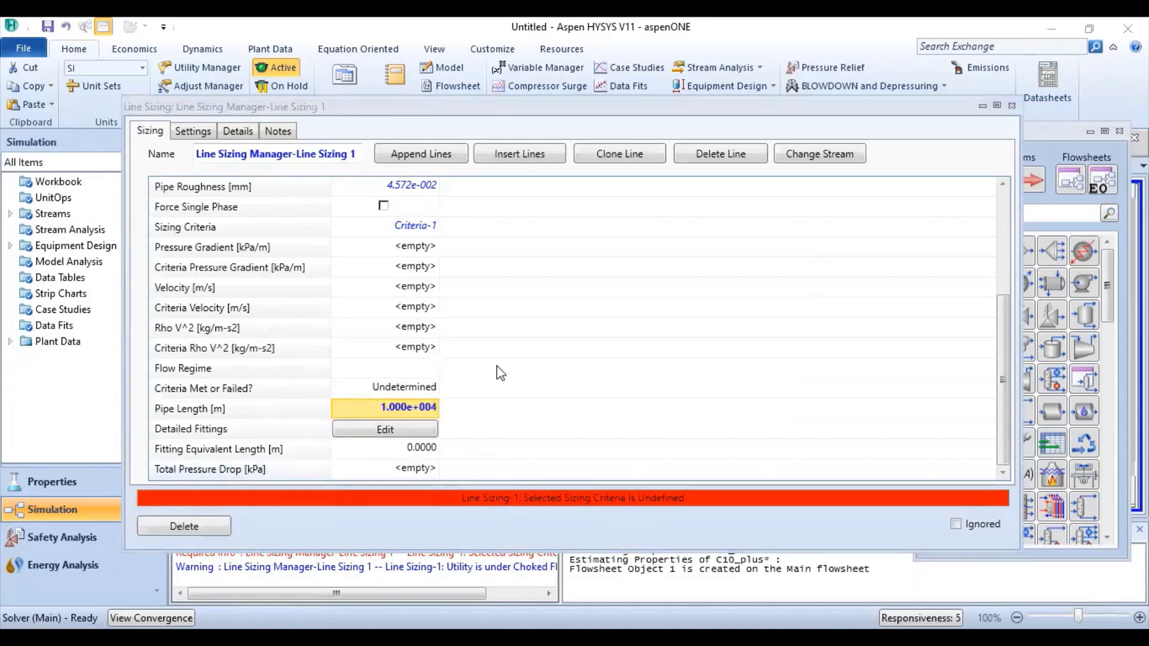
Set the maximum pressure gradient of sizing criteria Criteria-1 to 0.4 with bar/km as the input unit.
scroll(410, 329, "up", 1)
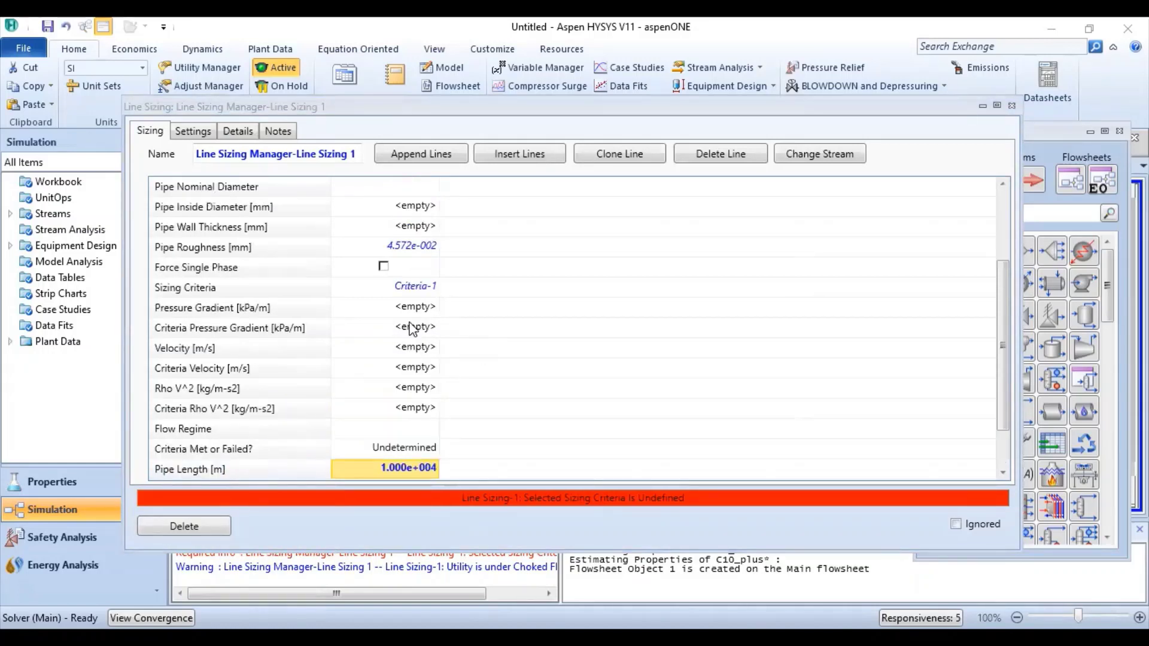
scroll(411, 329, "up", 2)
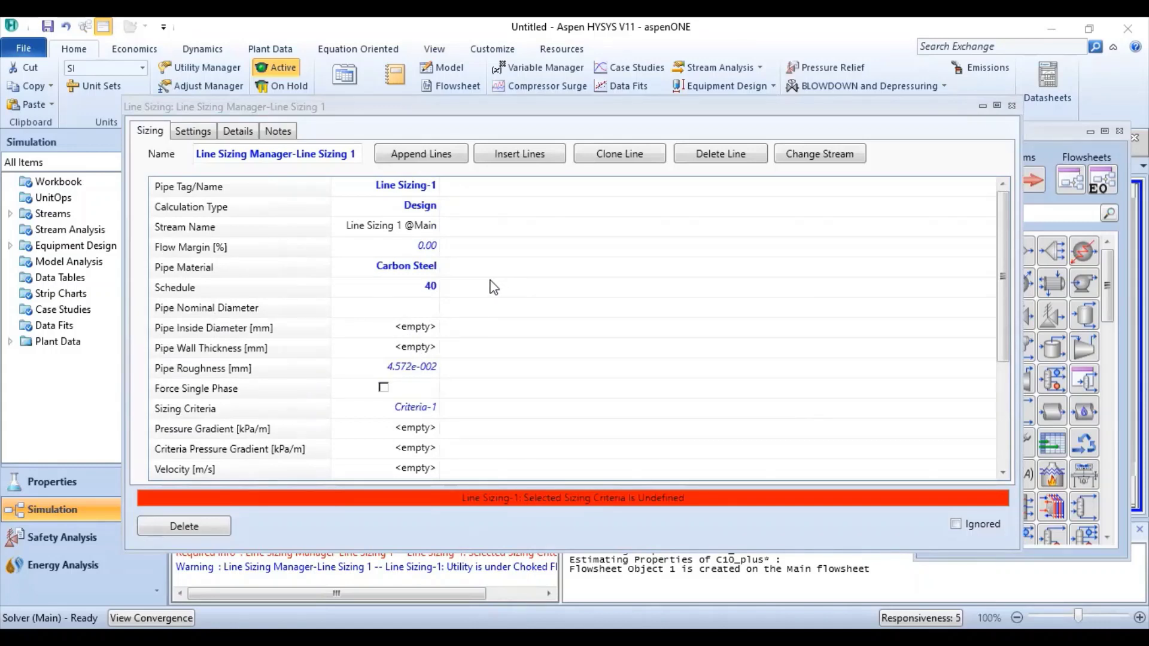
left_click(193, 132)
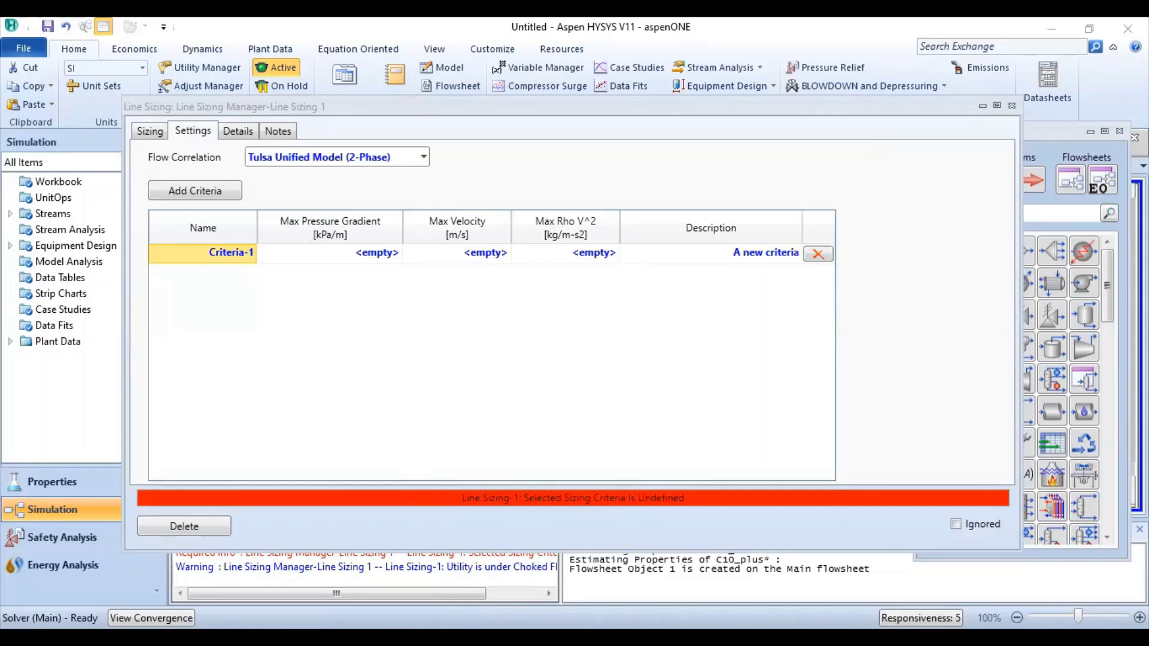
left_click(384, 259)
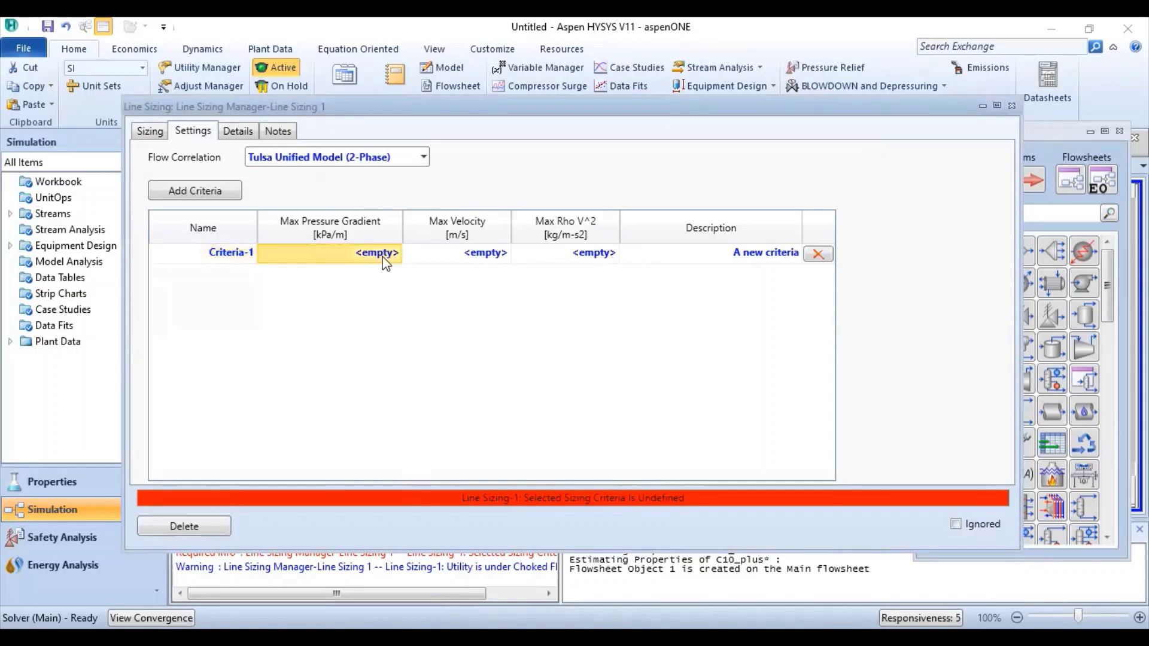
type("0")
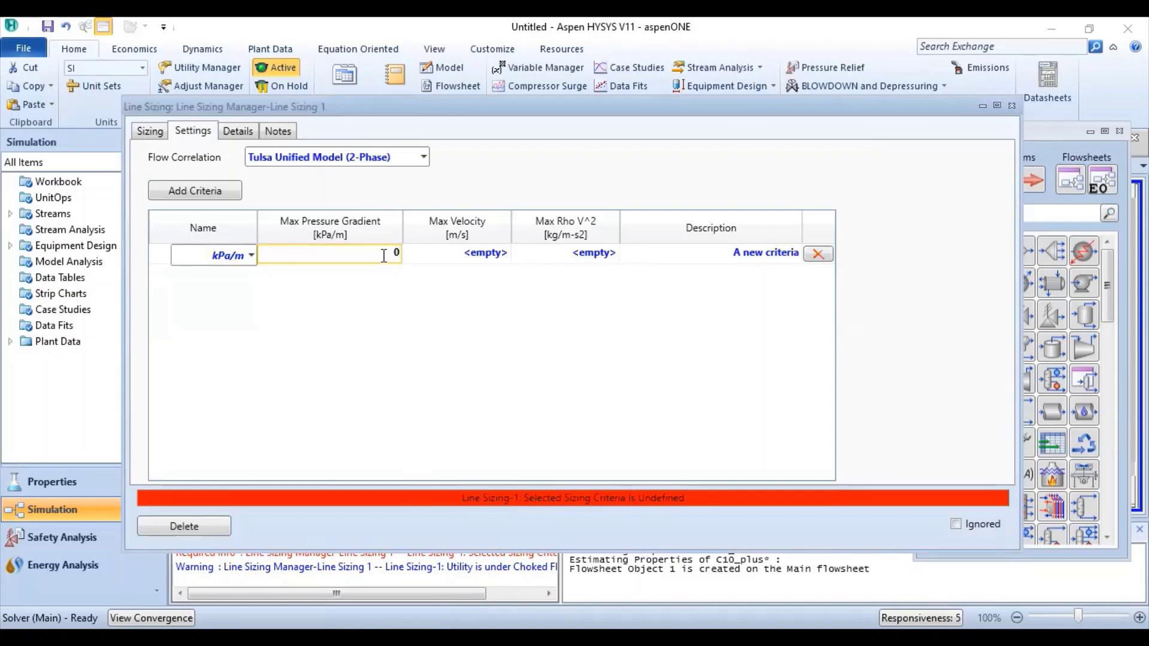
type(".4")
left_click(252, 256)
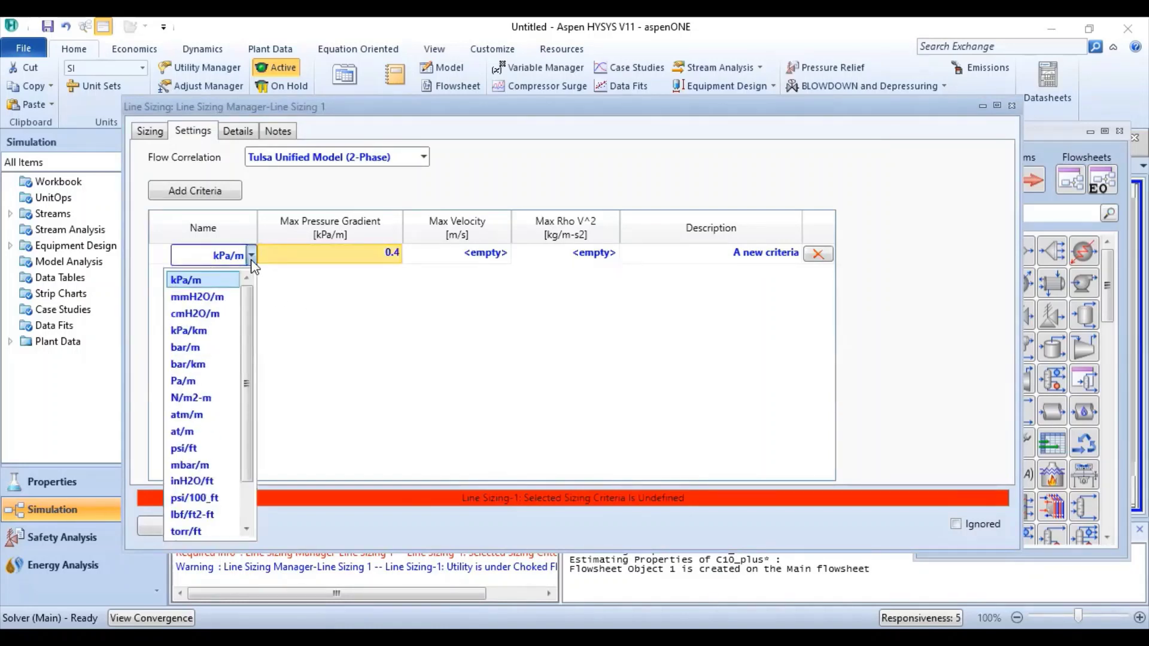
left_click(205, 364)
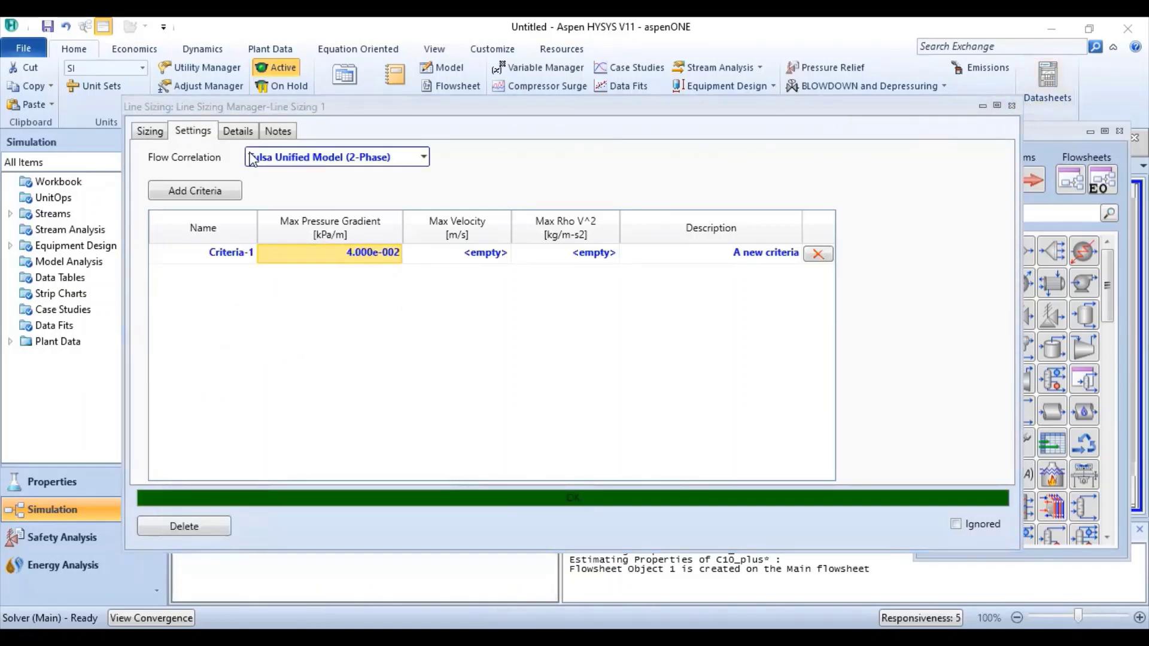
Review the sizing results for Line Sizing-1, including pipe diameter, velocity and pressure drop, and close the analysis.
left_click(150, 131)
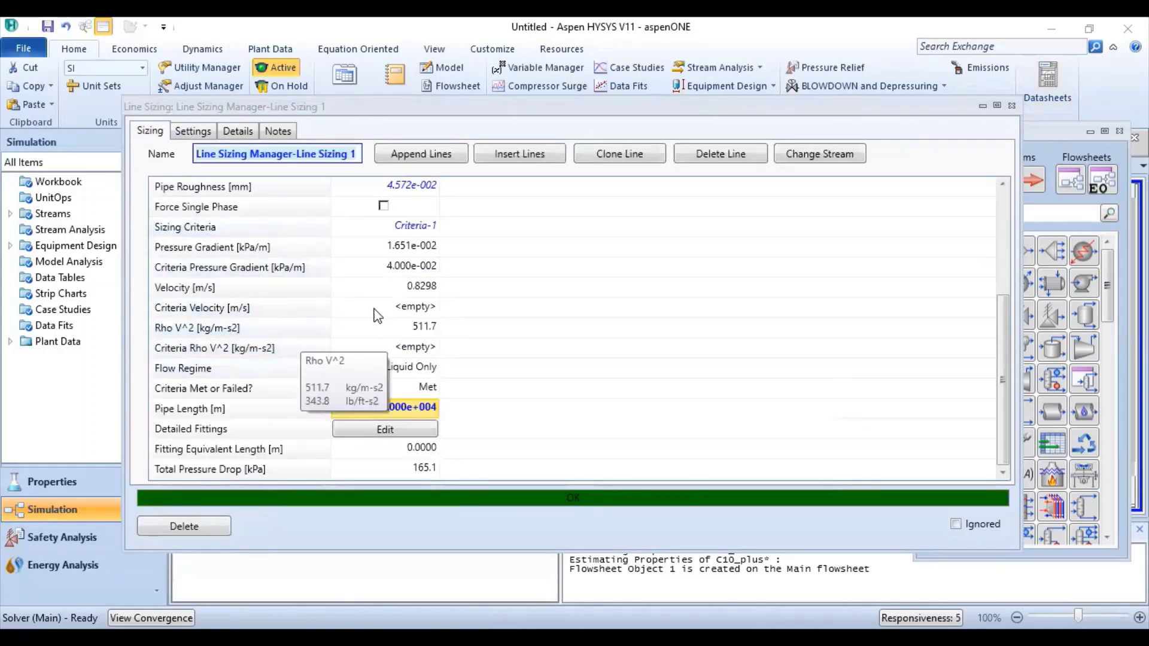
scroll(377, 317, "up", 2)
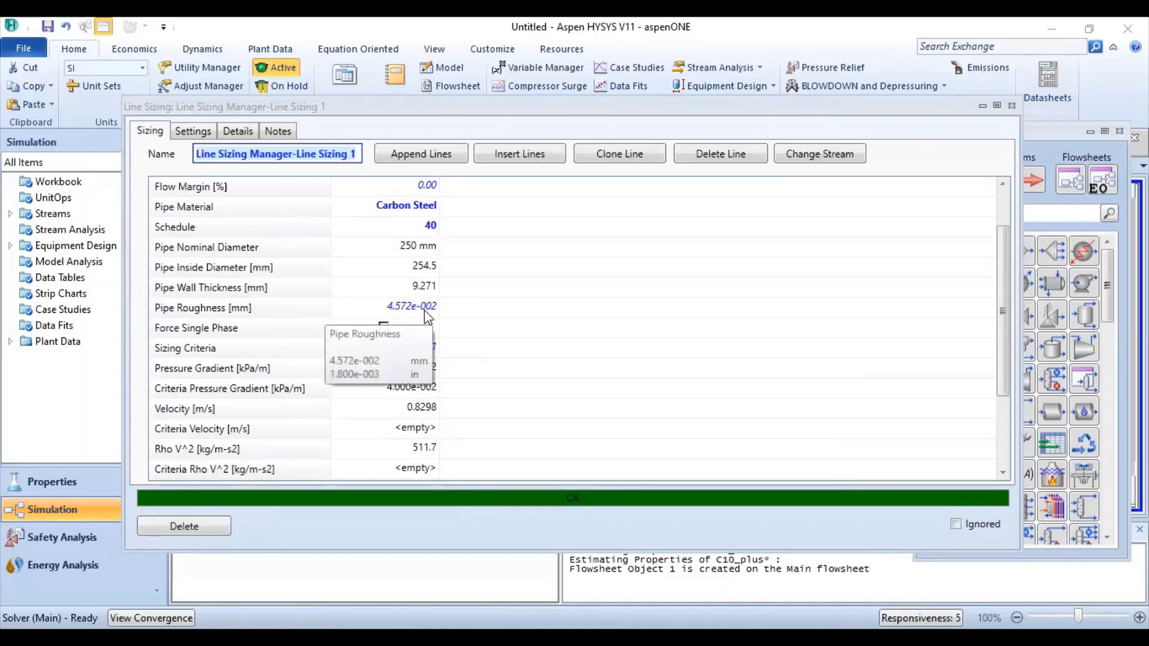
scroll(424, 308, "up", 1)
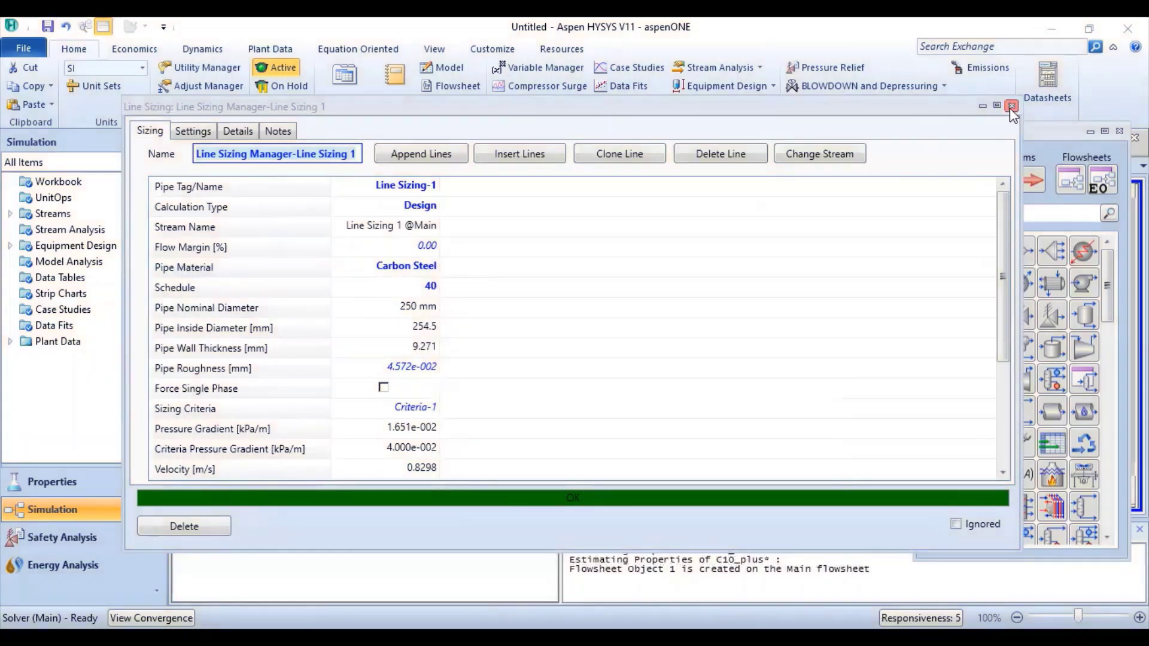
left_click(1010, 106)
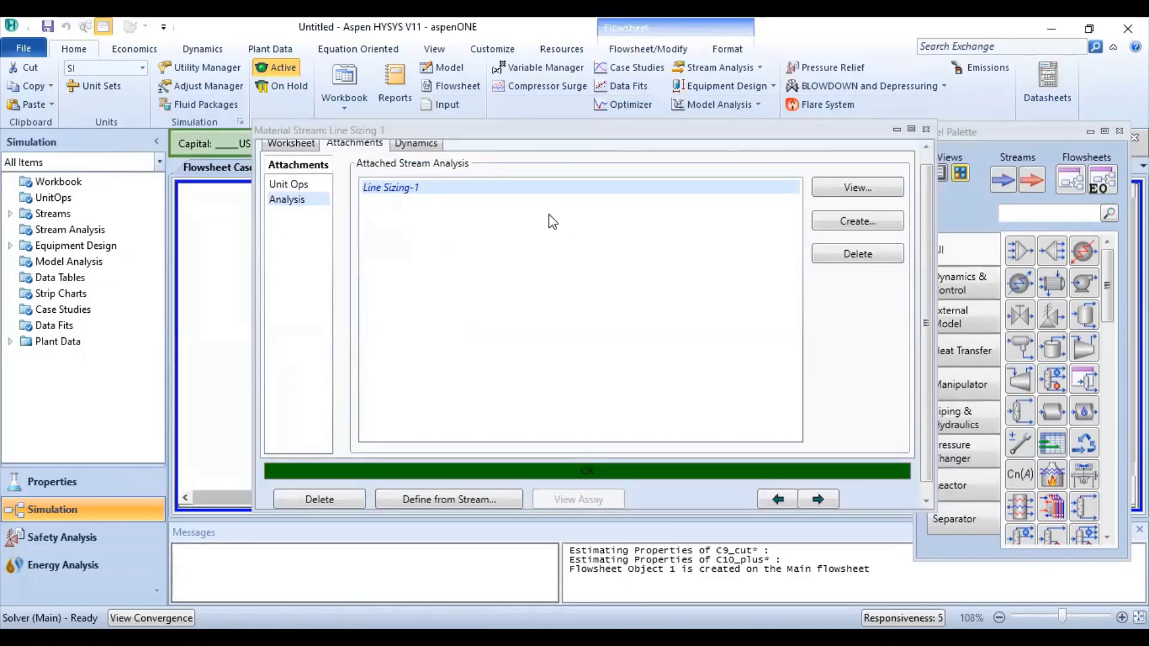
Set the molar flow of stream Line Sizing 1 to 15000 kgmole/h in its worksheet conditions.
left_click(927, 219)
scroll(928, 219, "up", 1)
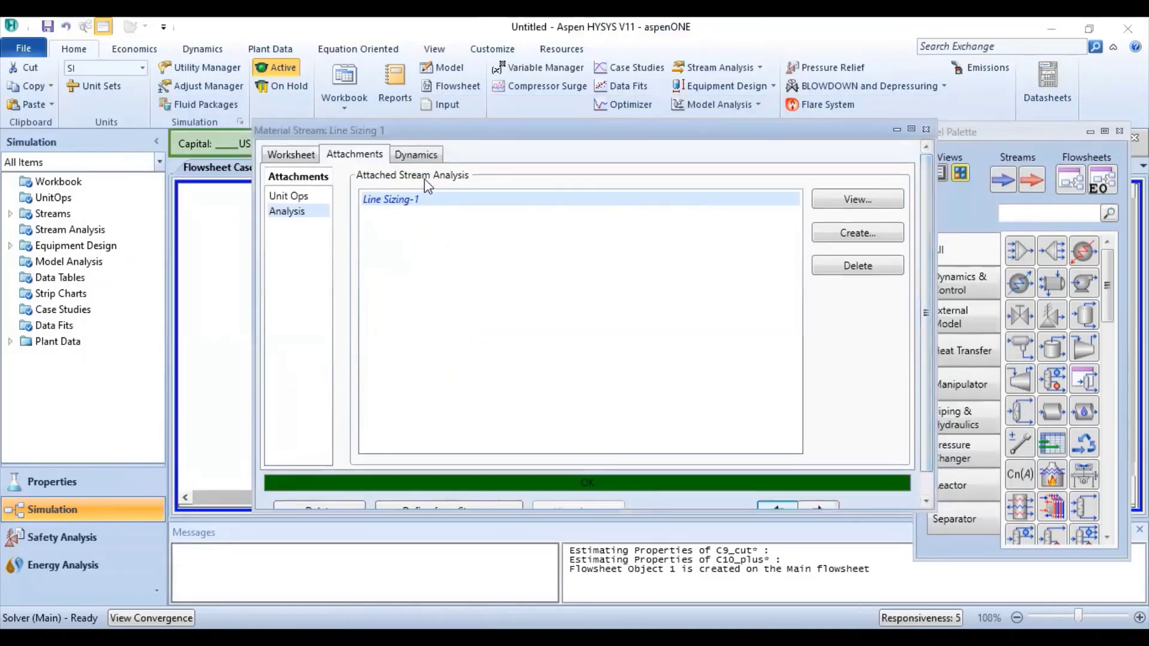
left_click(292, 156)
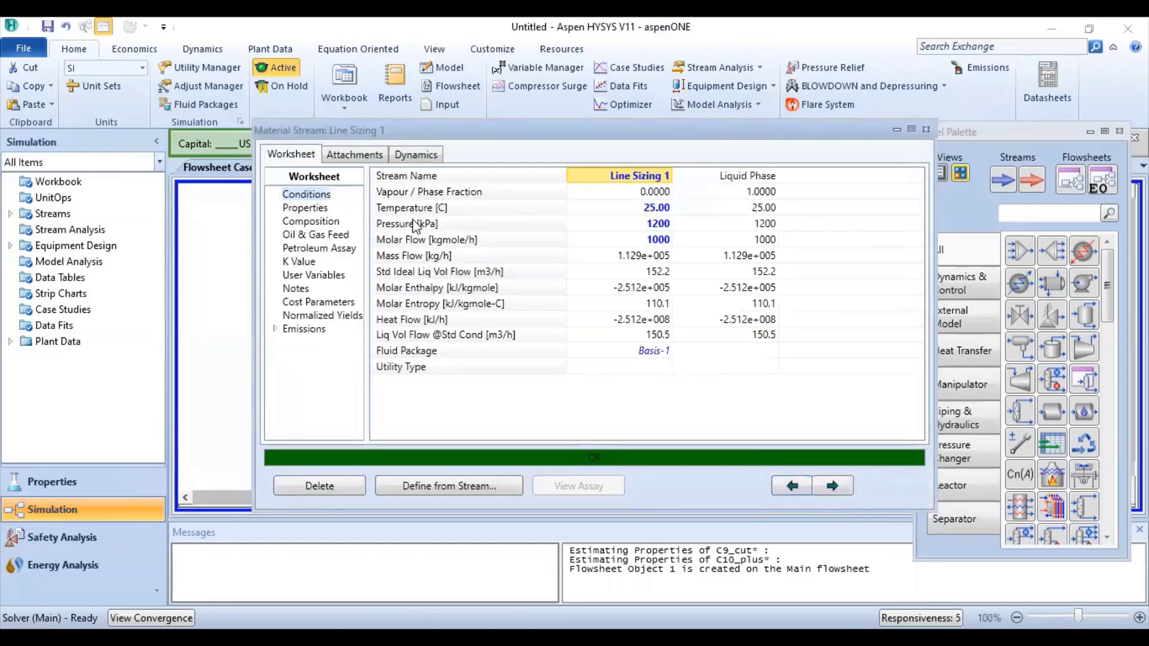
mouse_move(640, 252)
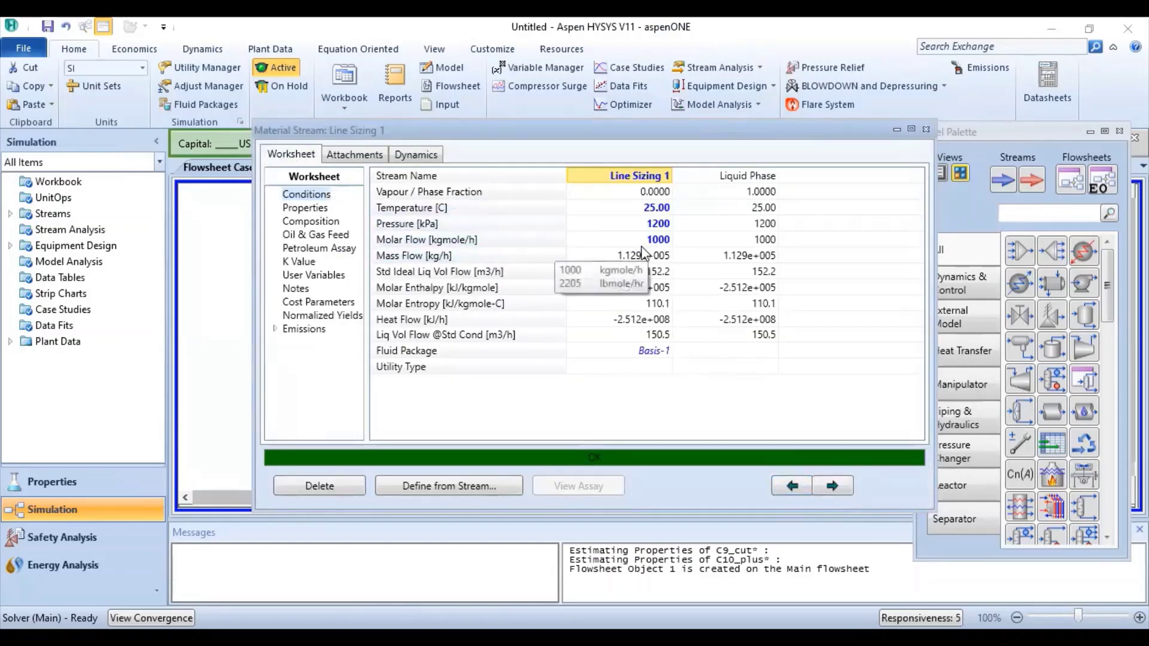
left_click(646, 241)
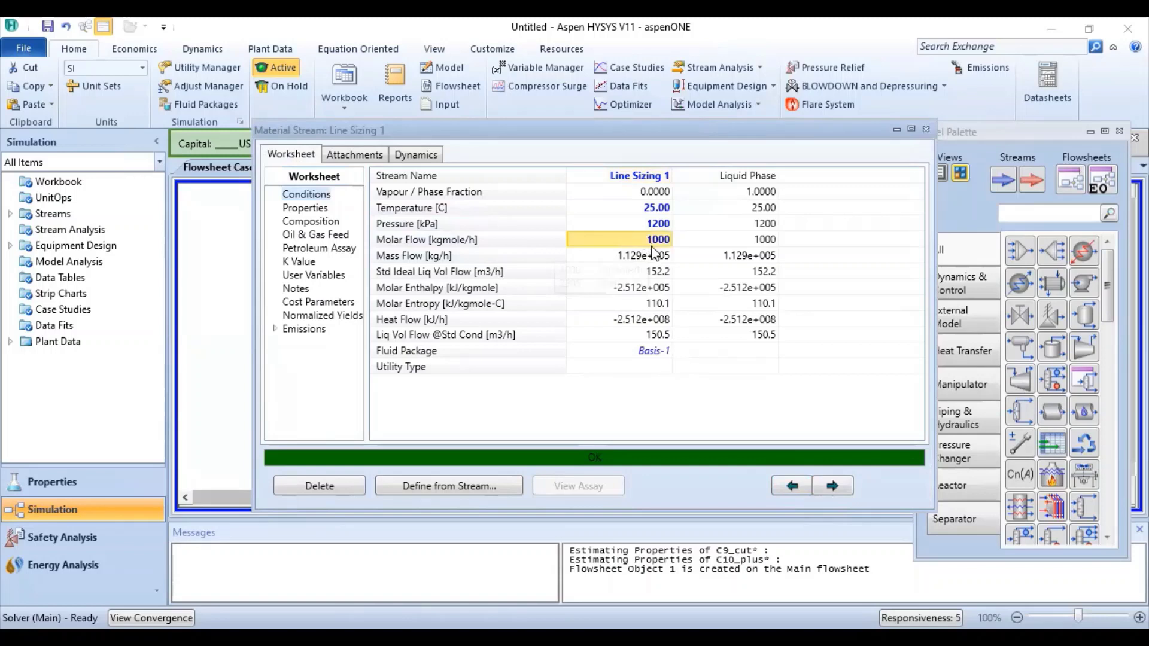
type("15")
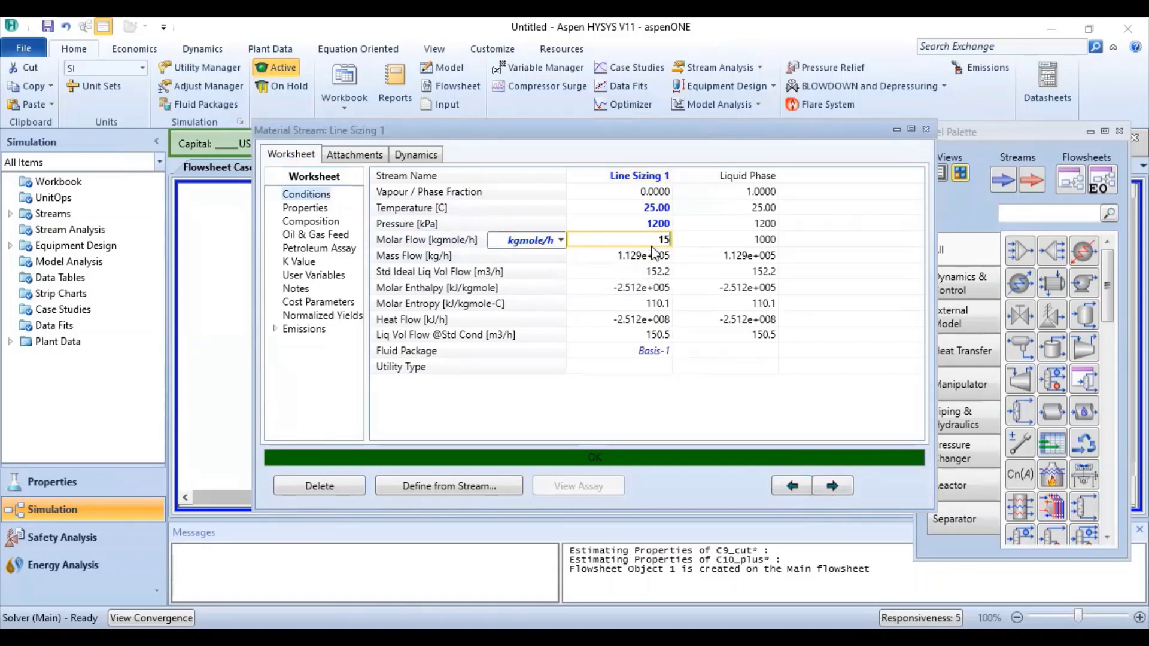
type("000")
key("Return")
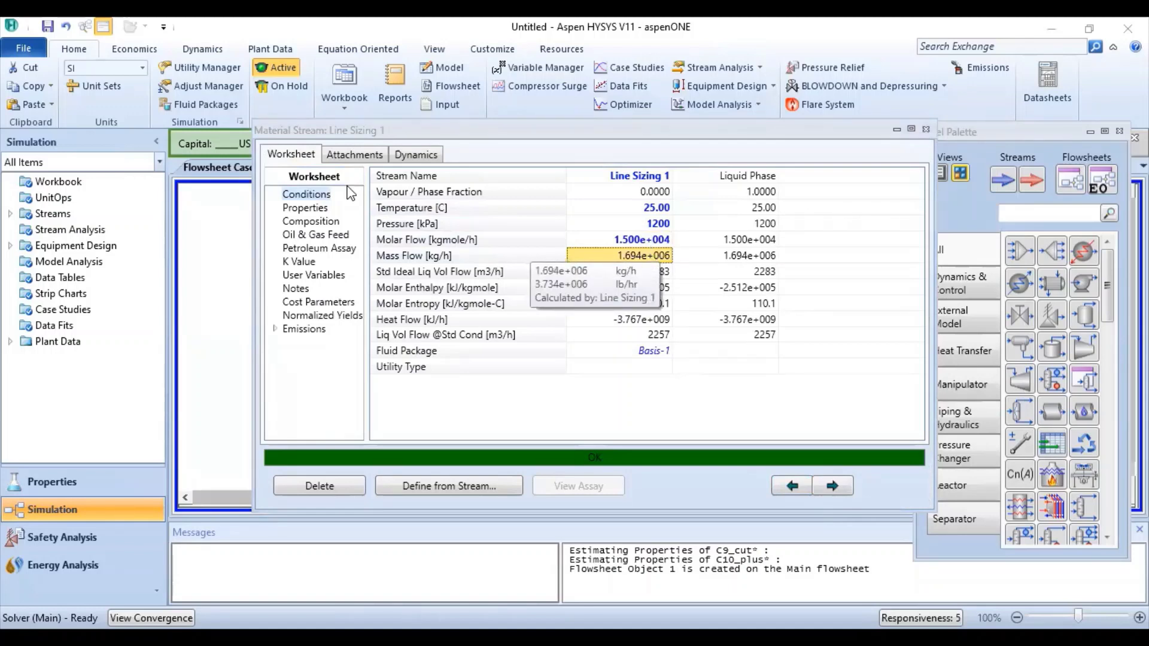
Open the Line Sizing-1 analysis to examine the pipe diameter, schedule and velocity at the new flow, and close it.
left_click(355, 155)
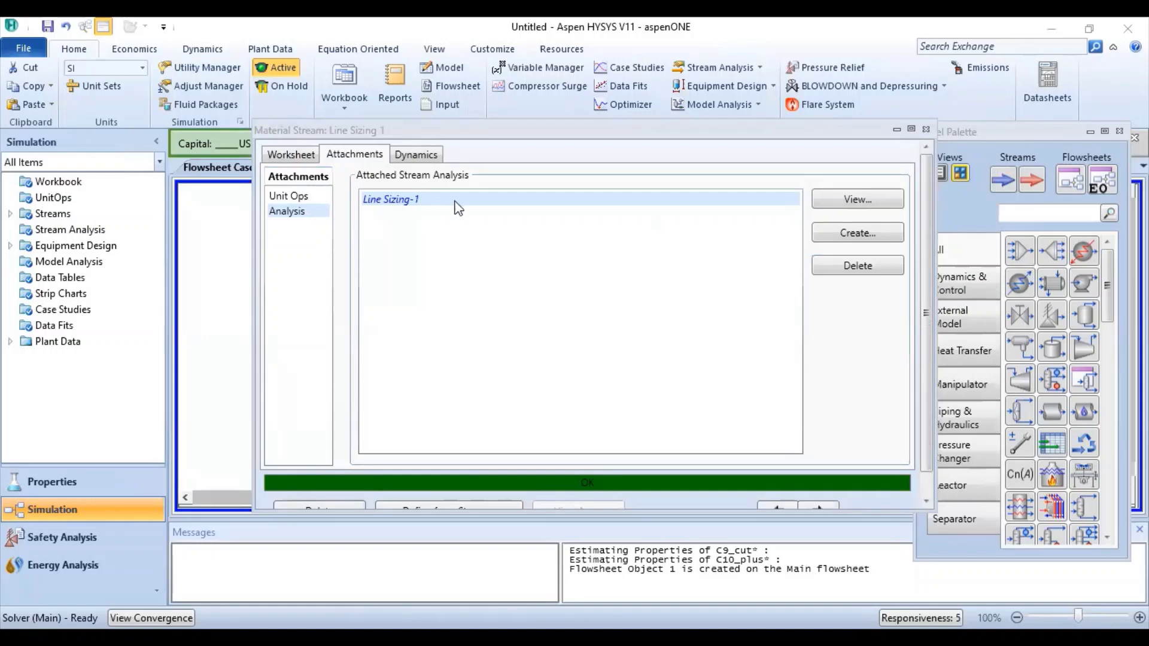
left_click(843, 200)
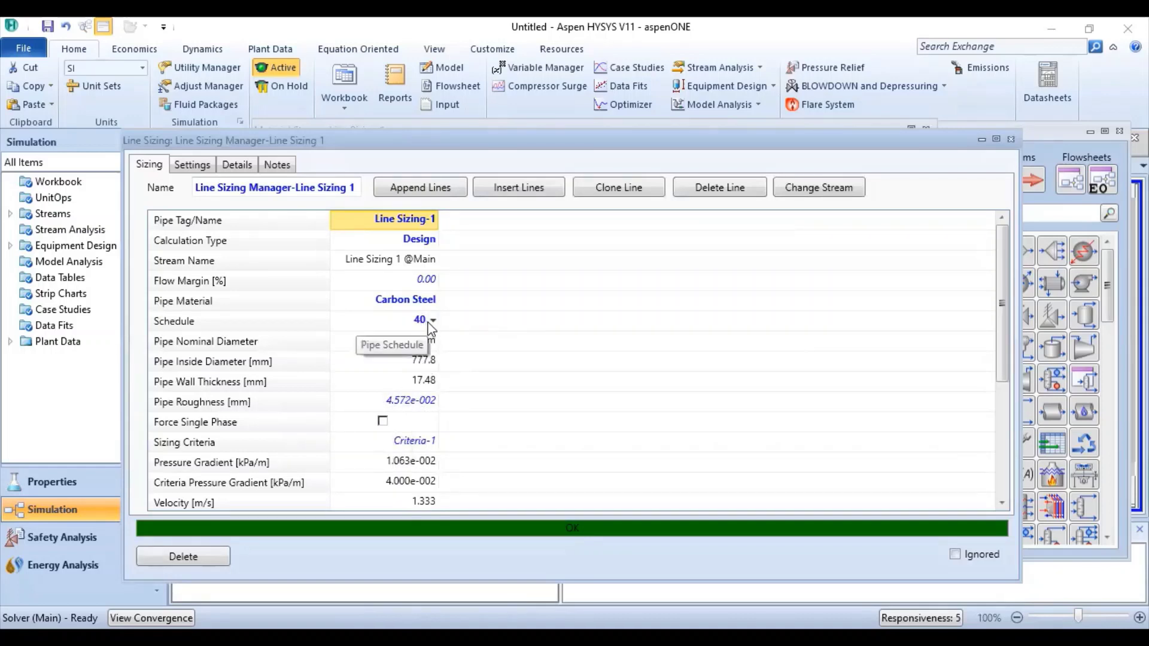
left_click(428, 322)
left_click(992, 142)
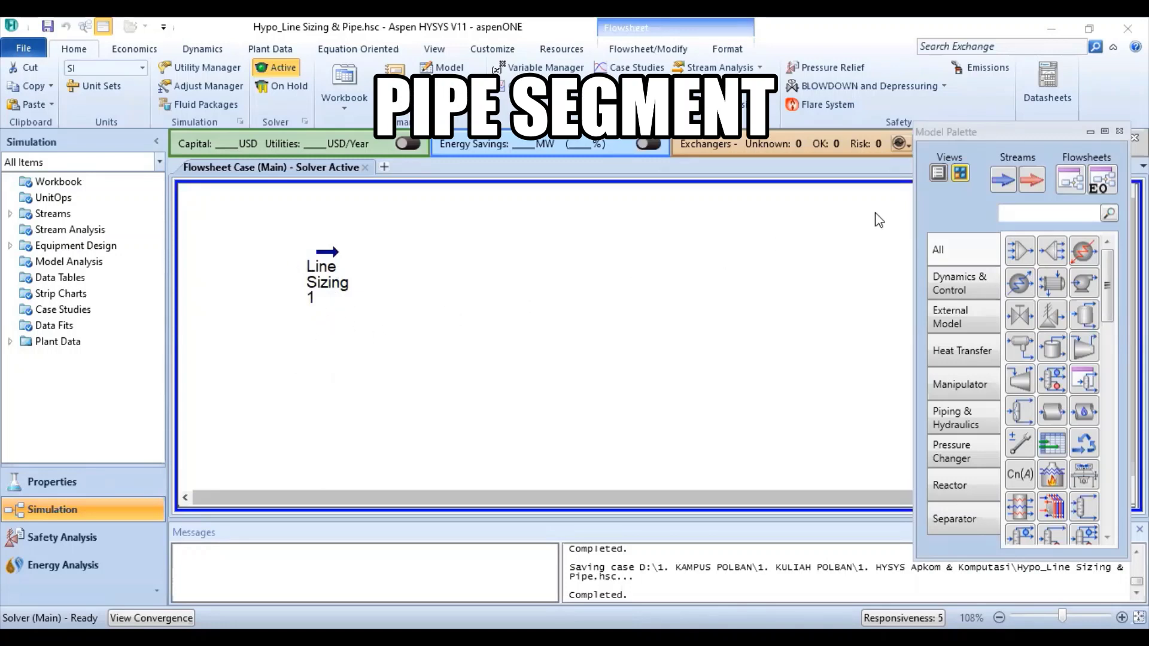
Add a material stream below Line Sizing 1 and define its conditions, composition and molar flow from Line Sizing 1.
left_click(1003, 181)
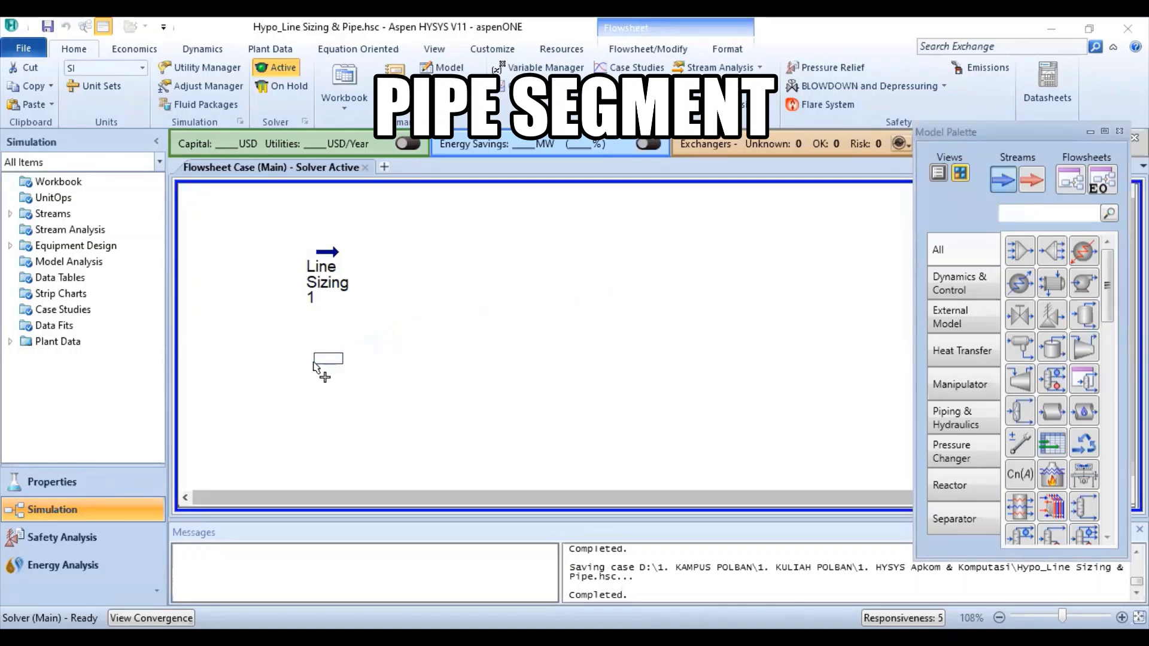
left_click(317, 365)
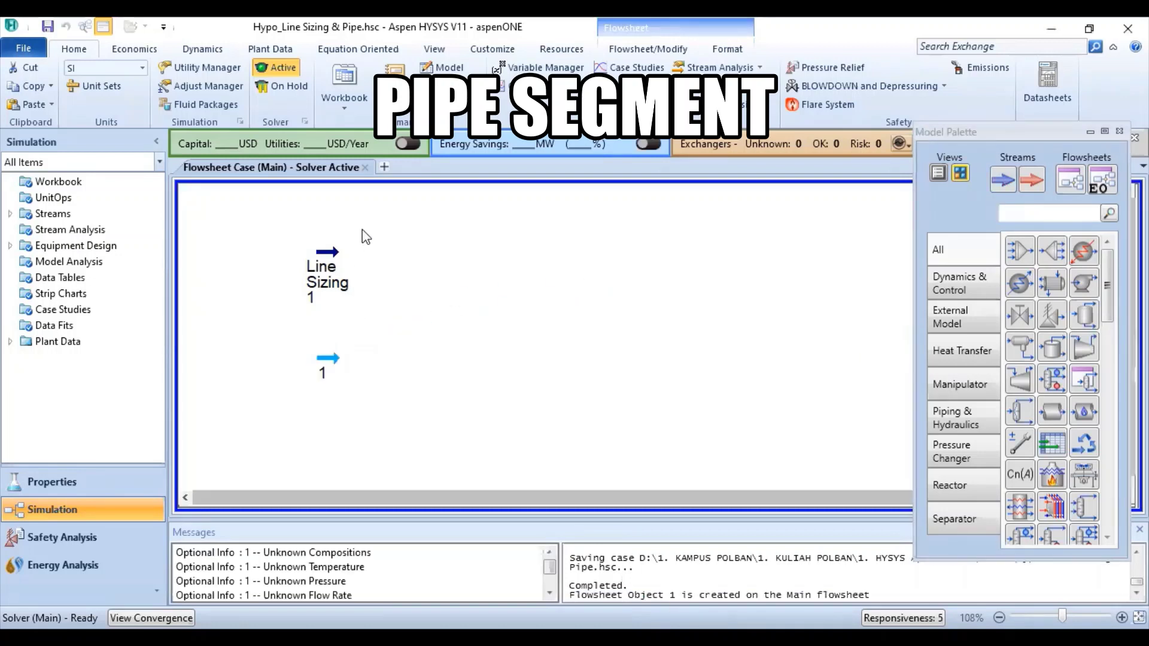
right_click(332, 363)
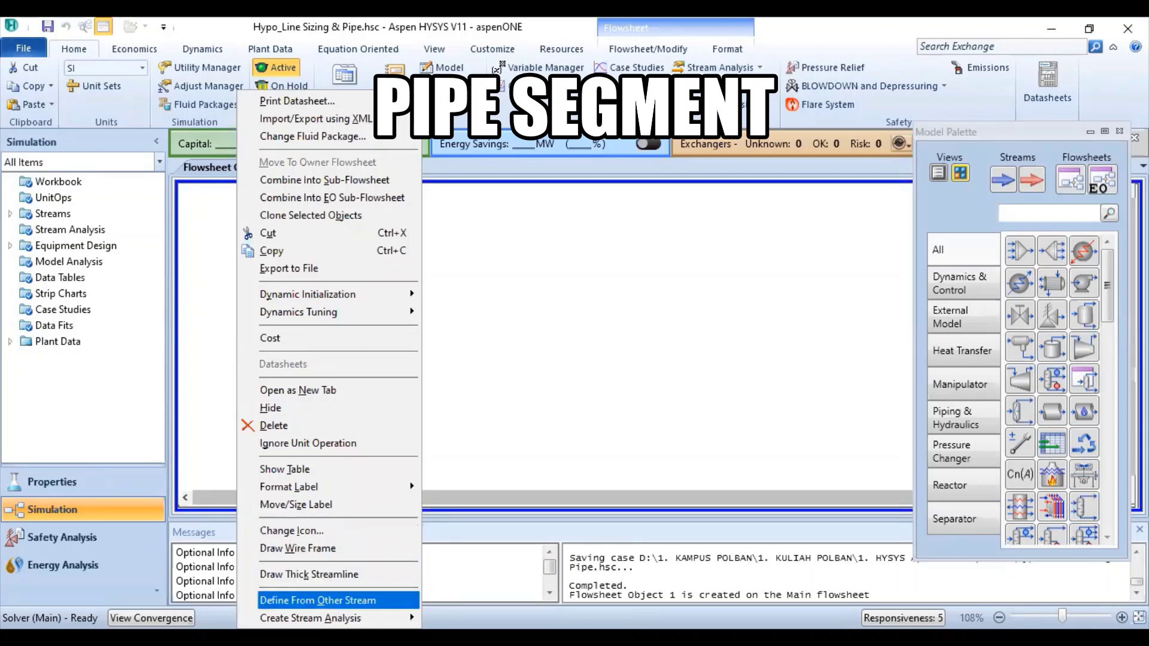
left_click(344, 599)
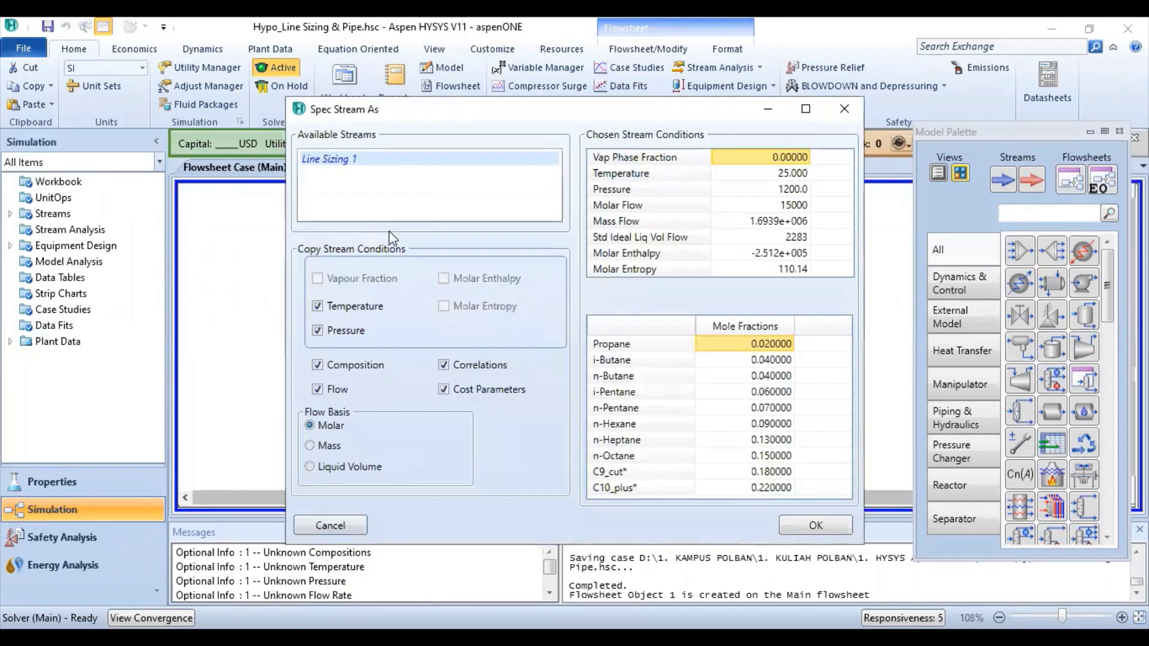
left_click(814, 525)
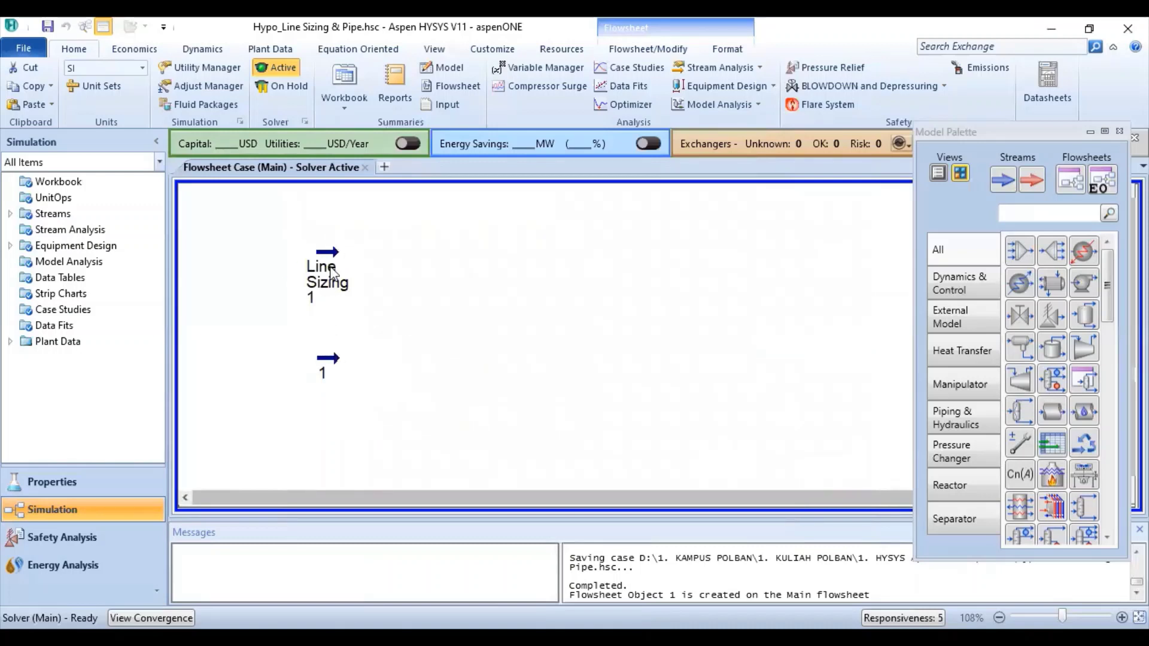
left_click(332, 254)
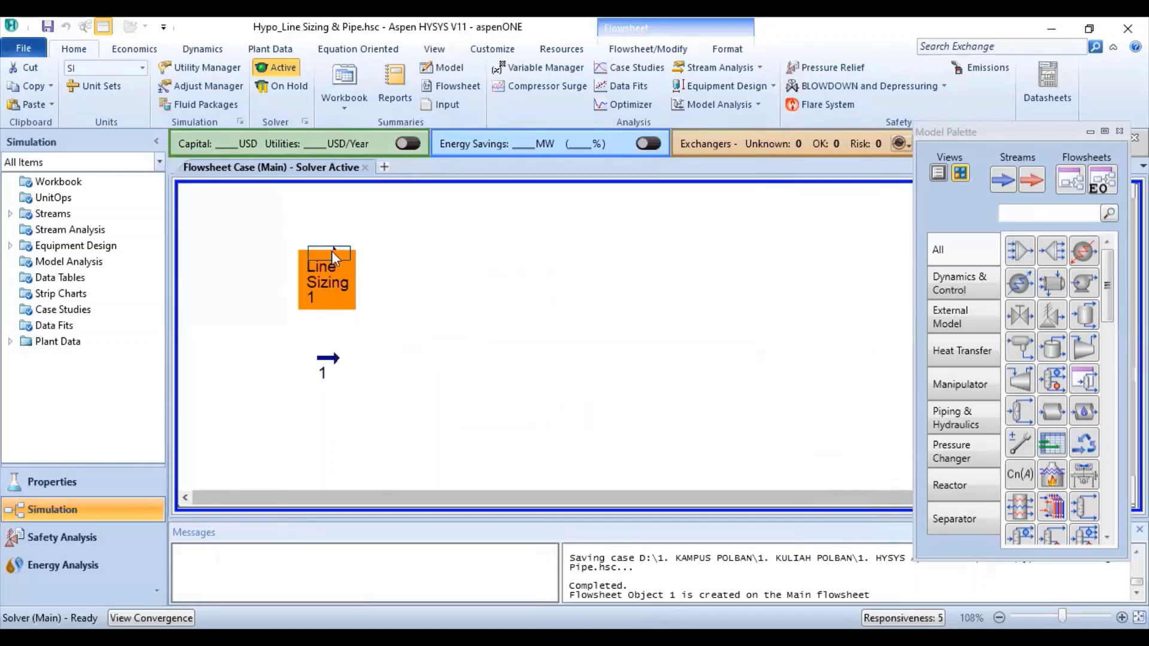
double_click(332, 250)
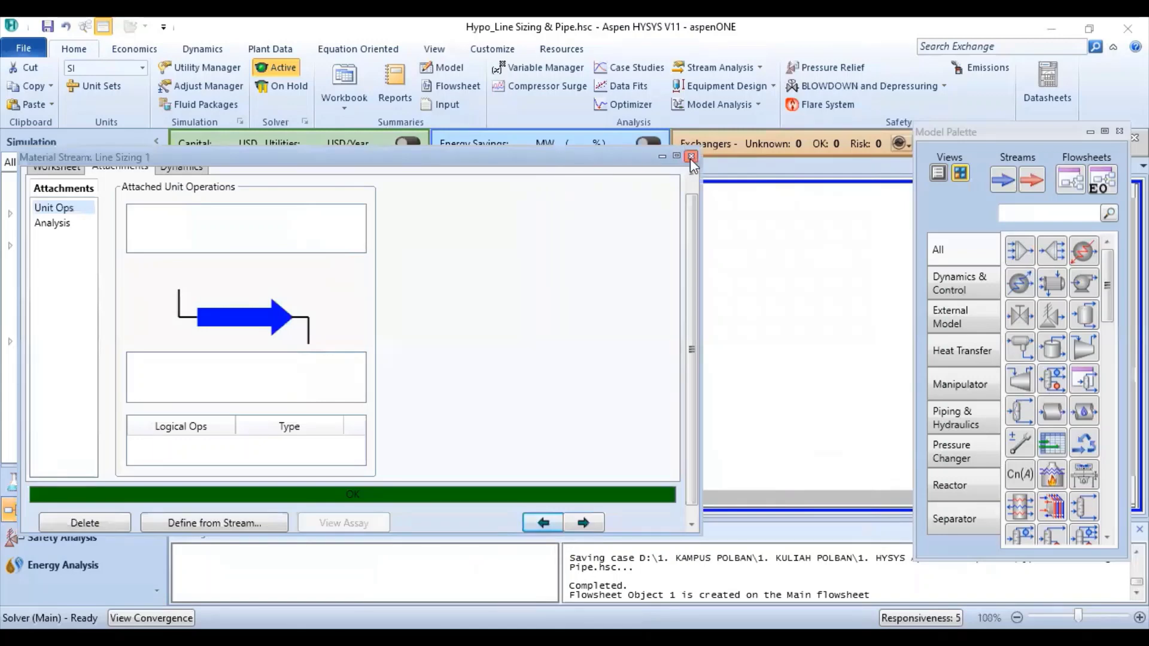
left_click(690, 160)
Try to set the Line Sizing 1 label's font size to 8 while its label is in Move/Size mode.
right_click(326, 275)
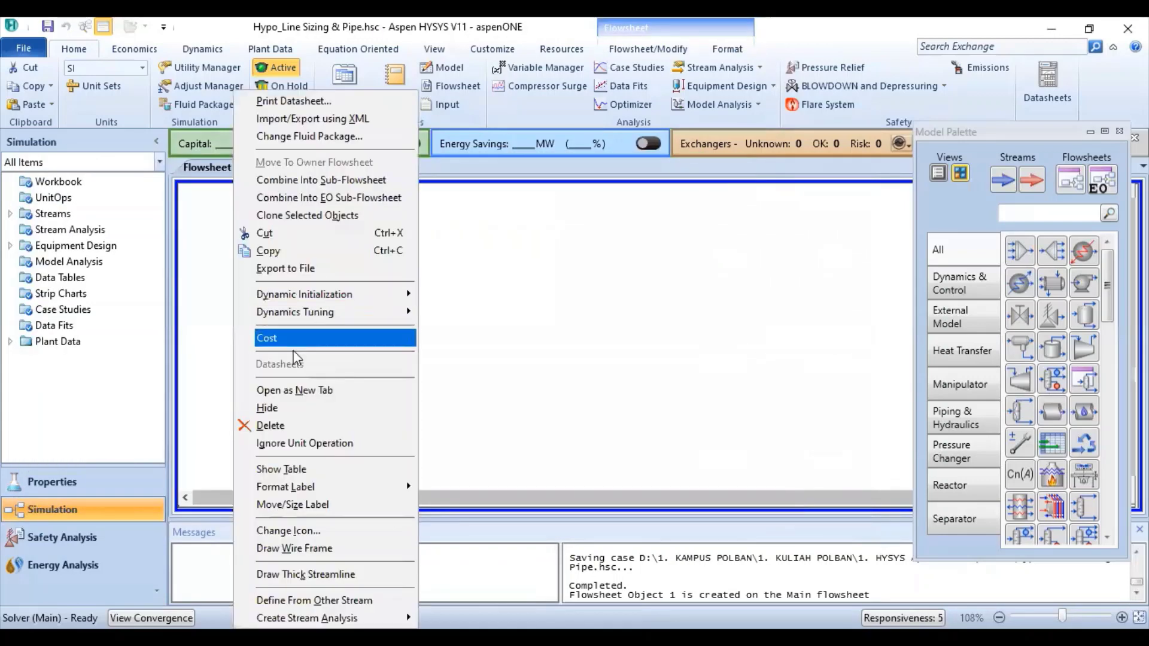
left_click(289, 504)
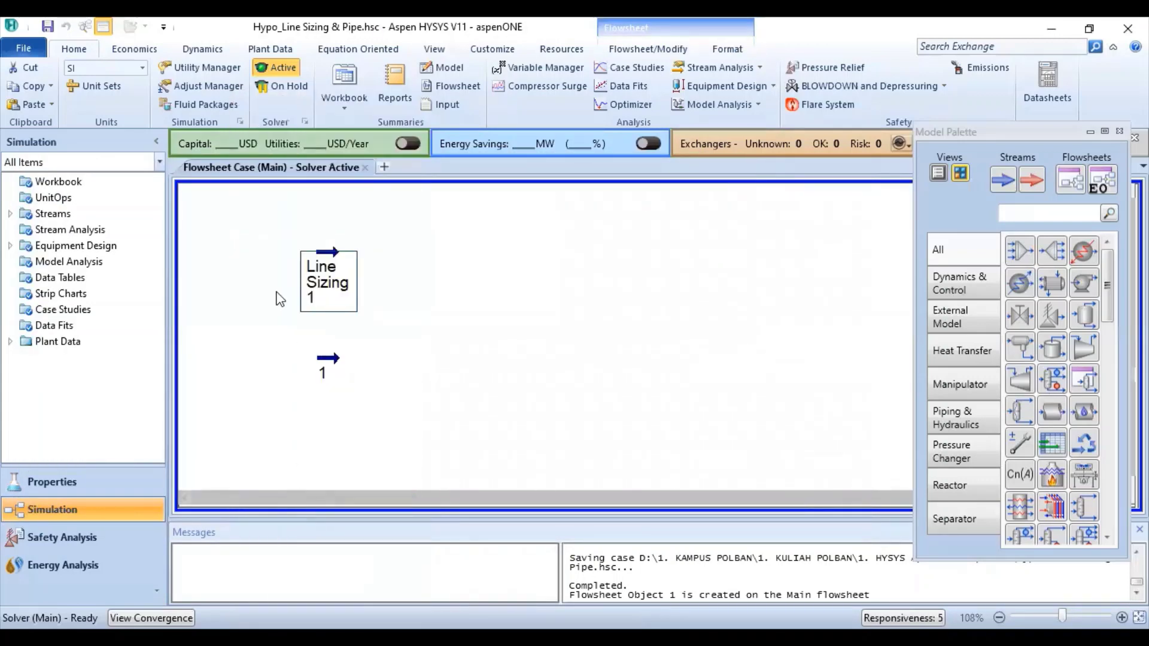
left_click(725, 49)
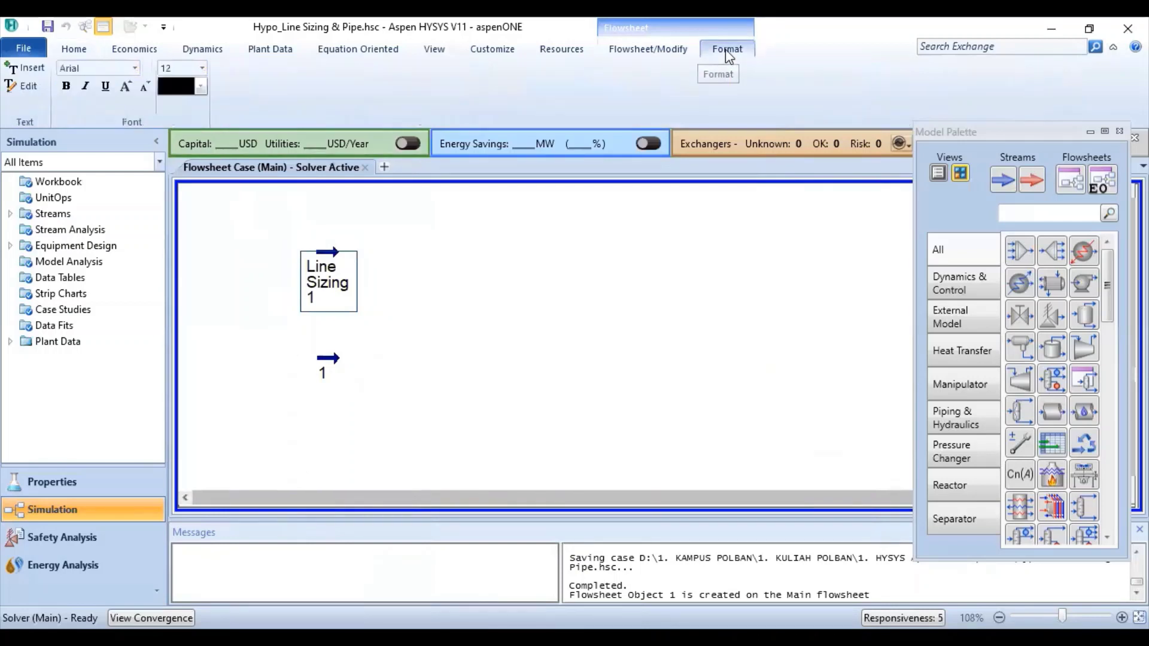
left_click(202, 68)
left_click_drag(199, 137, 199, 109)
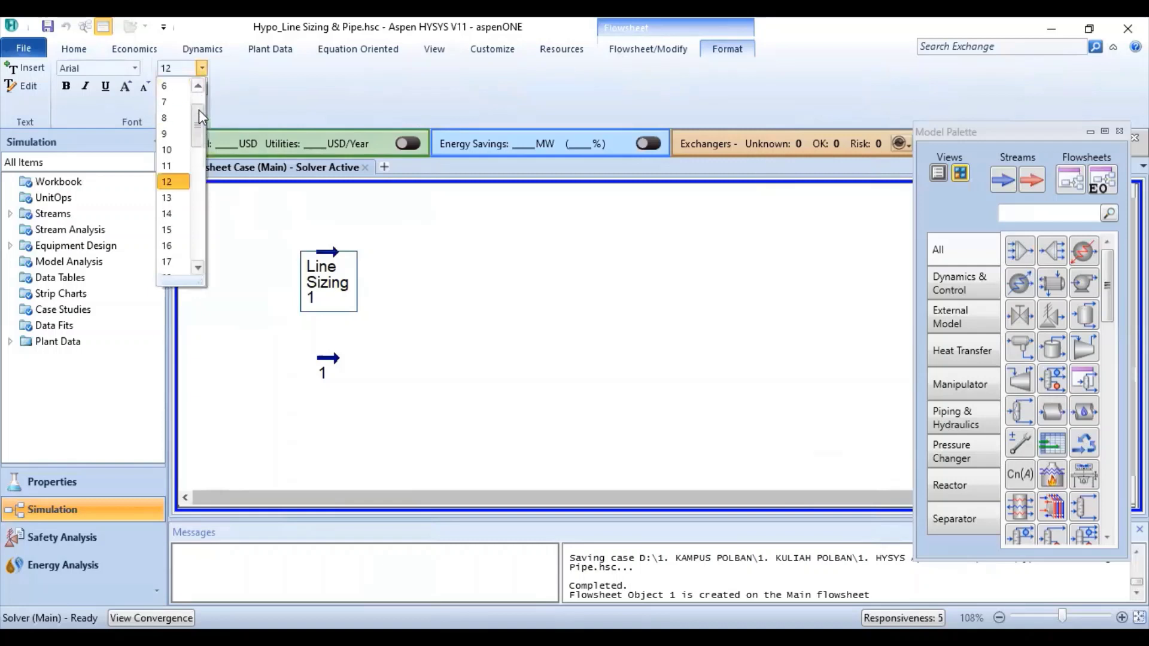
left_click(161, 150)
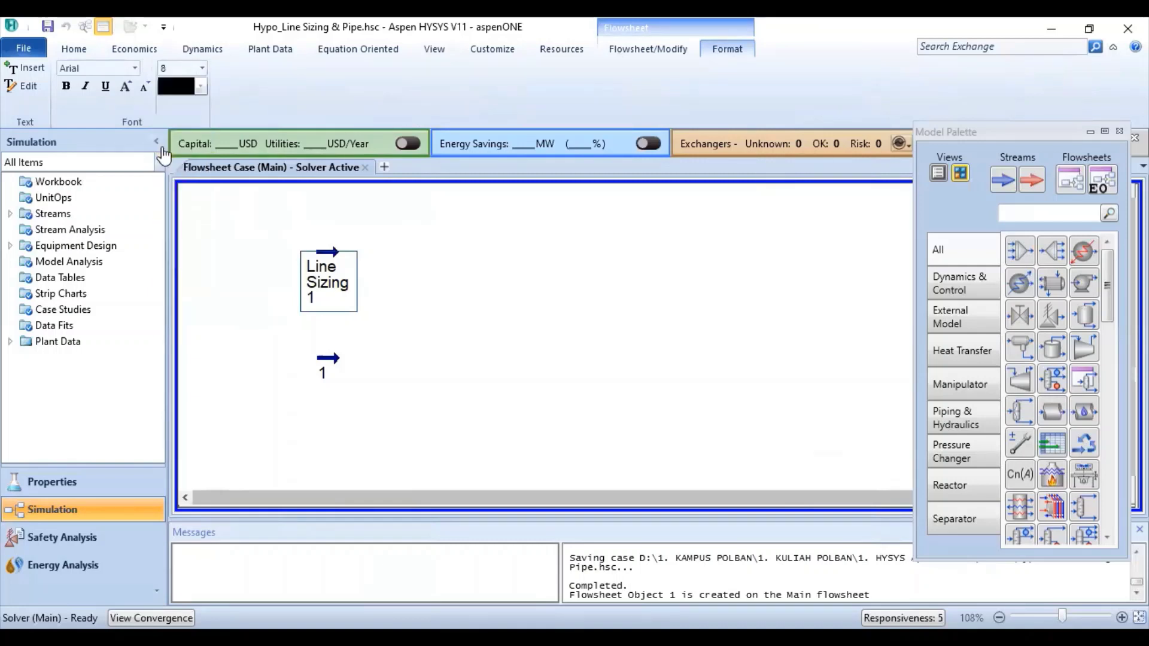
left_click(404, 279)
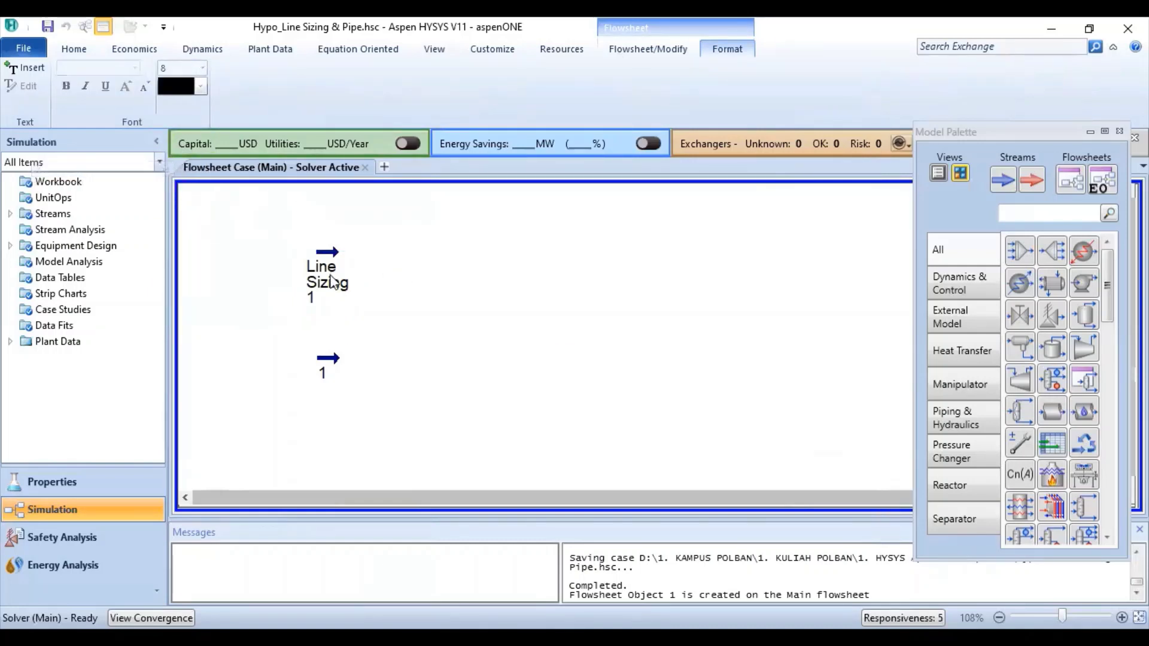
Set the font size of the Line Sizing 1 stream label on the flowsheet to 8.
left_click(330, 281)
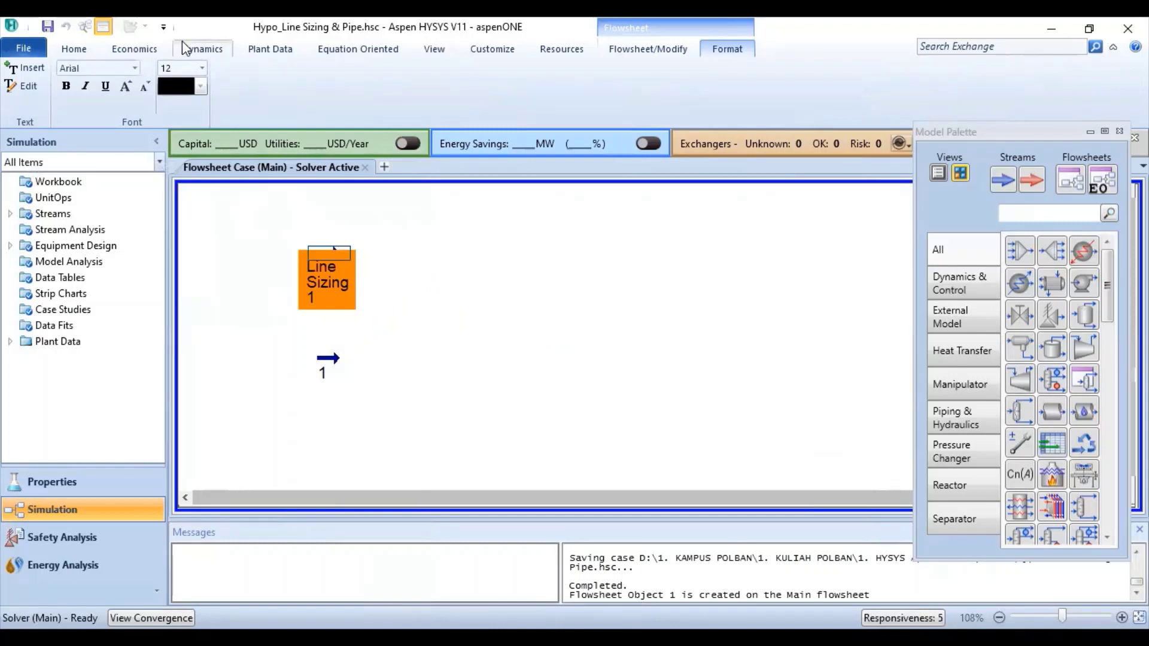
left_click(201, 69)
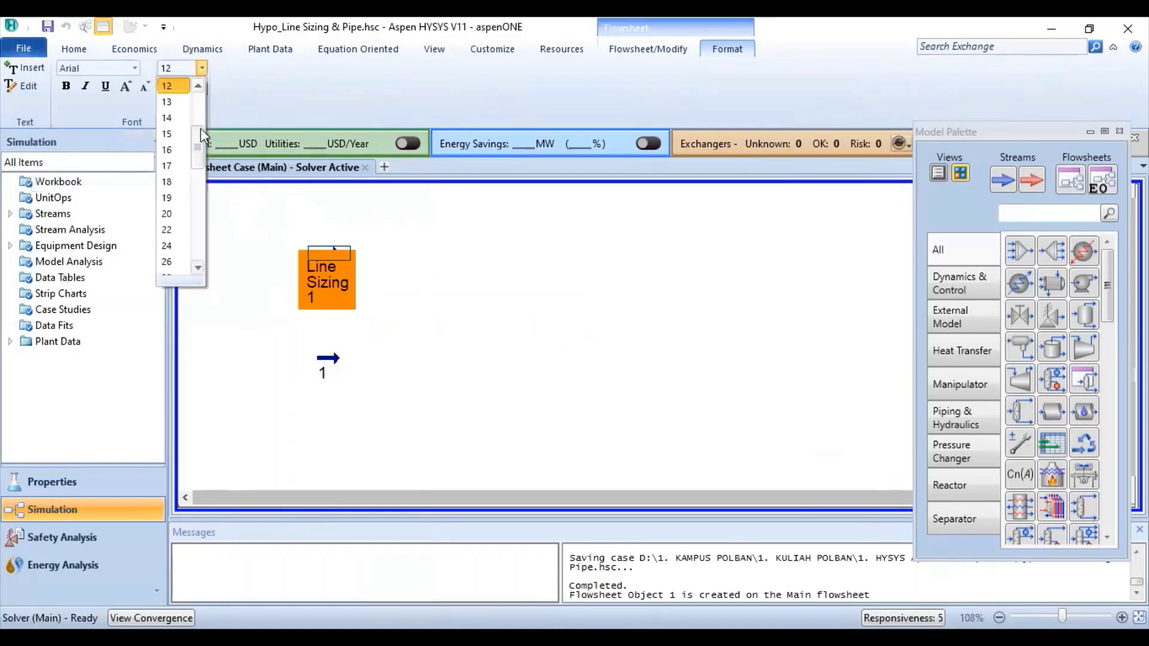
scroll(200, 128, "up", 2)
left_click(179, 89)
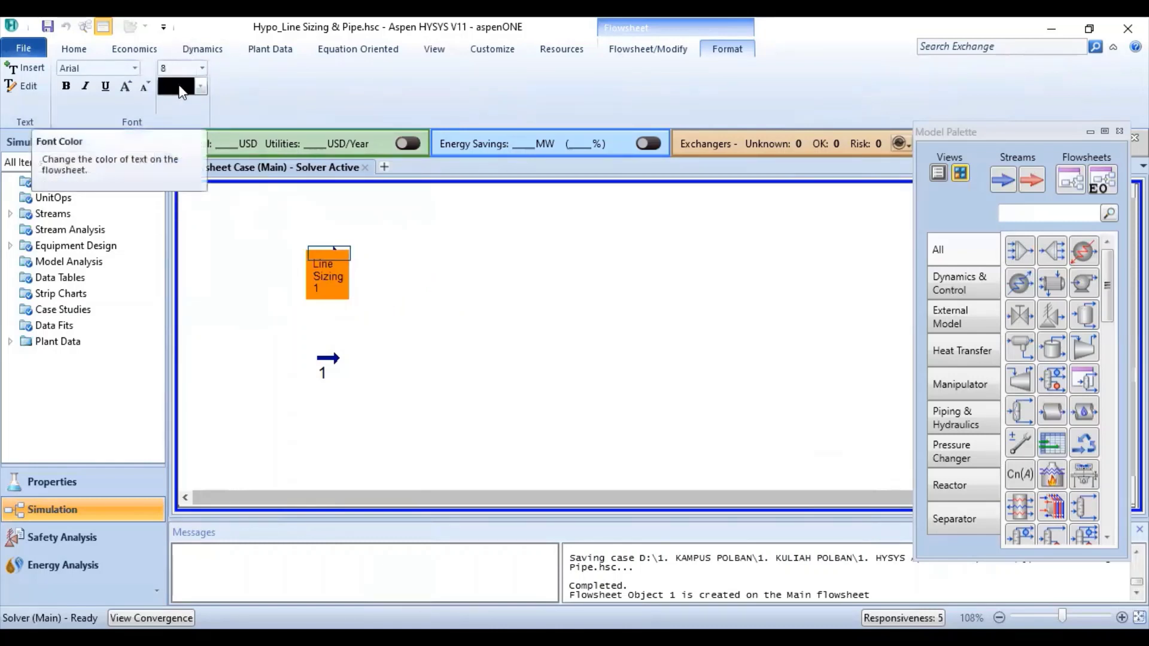
left_click(412, 277)
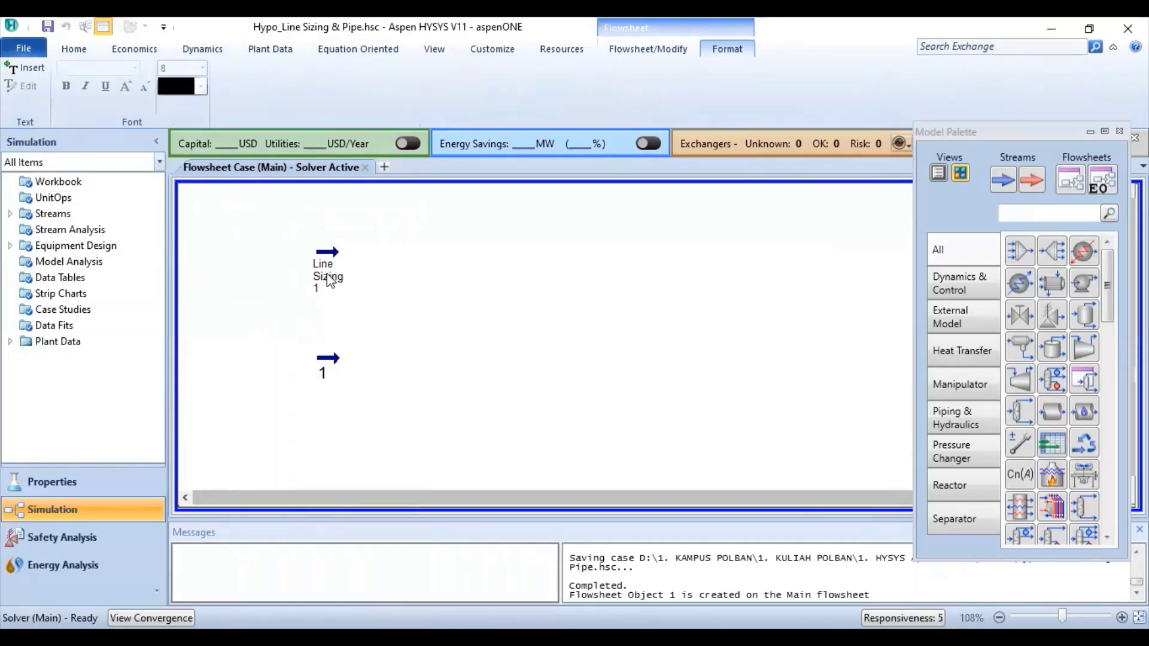
Rename the Line Sizing 1 stream as Line_Sizing_1 and close its property window.
left_click(322, 279)
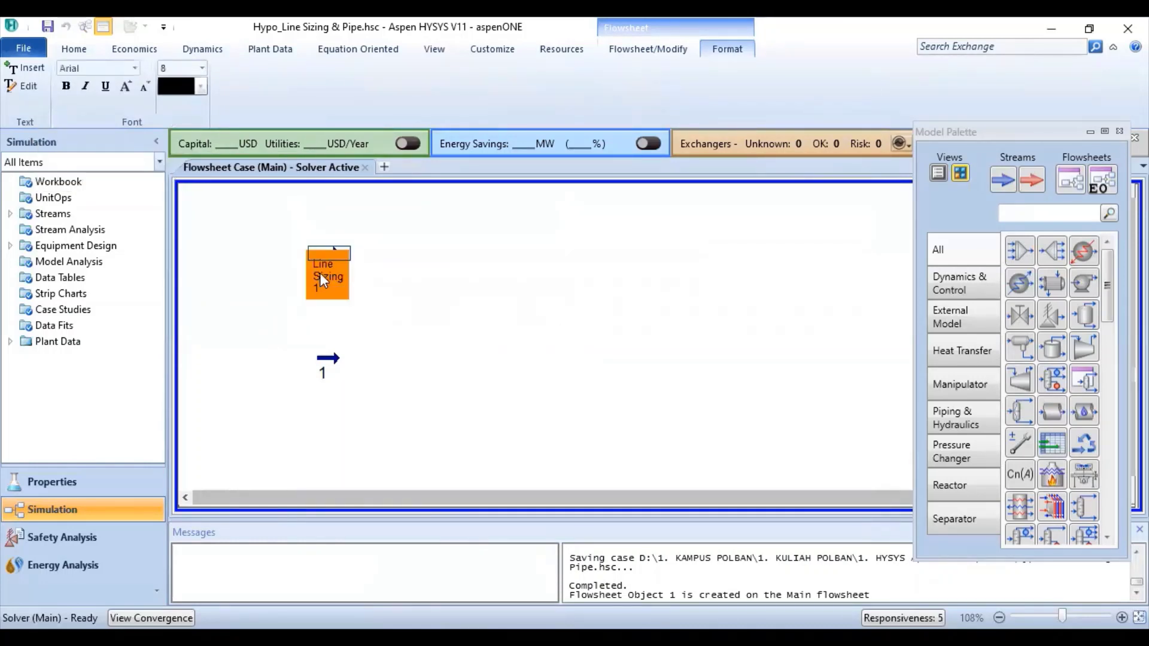
double_click(321, 273)
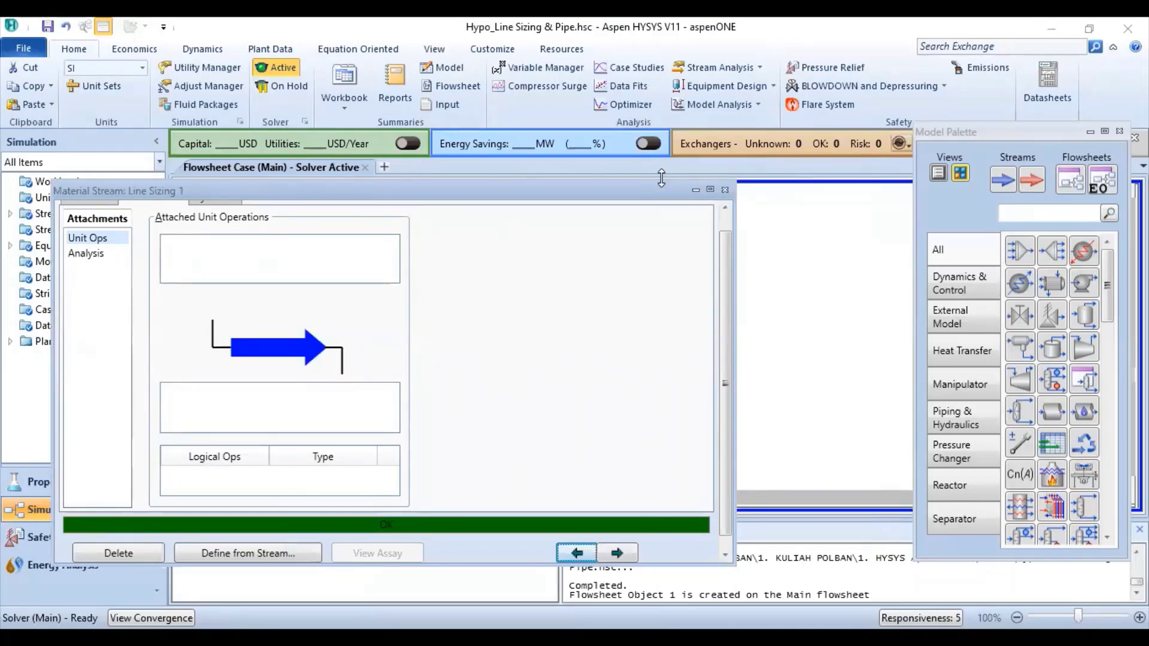
left_click_drag(660, 177, 659, 100)
left_click(92, 138)
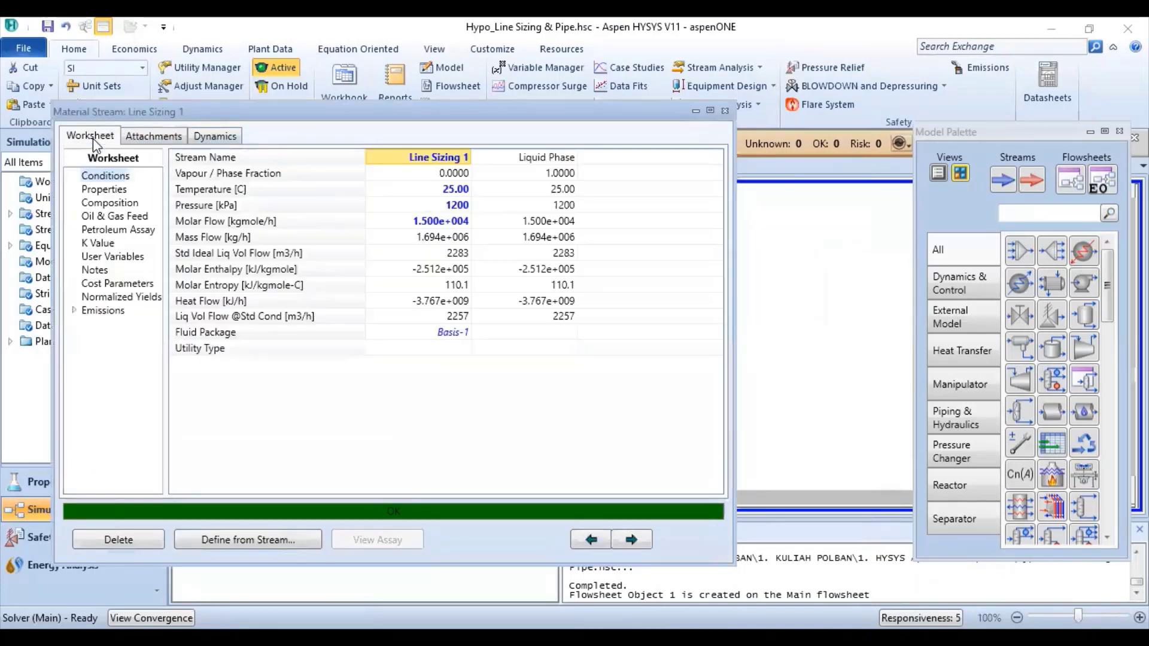
left_click(435, 157)
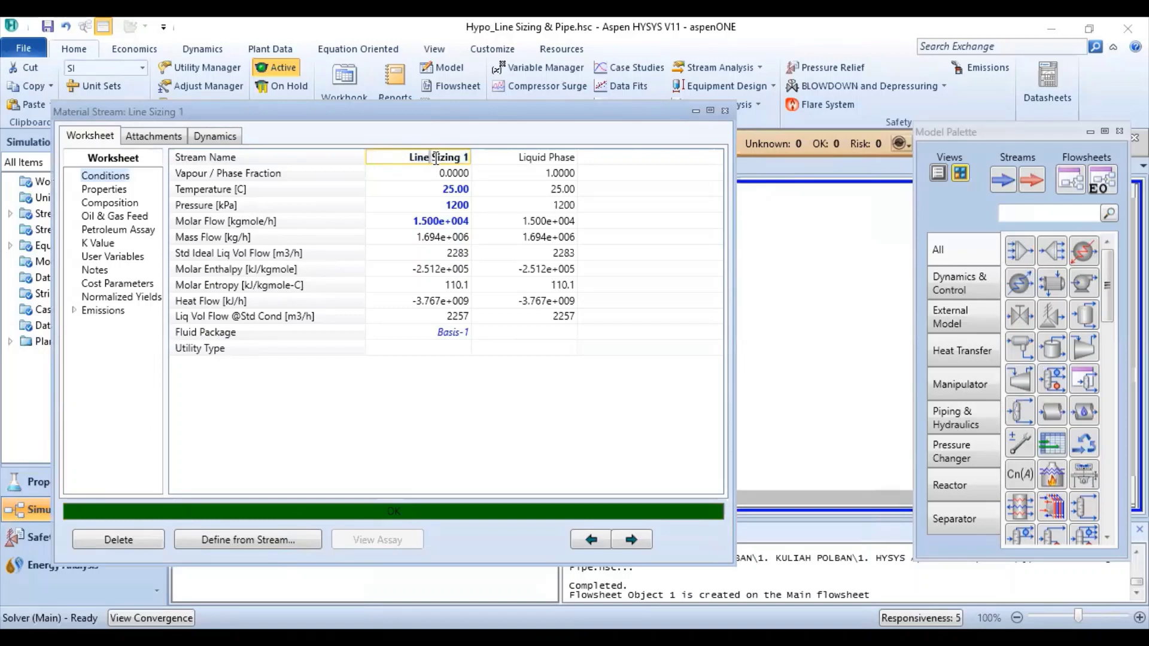
key("BackSpace")
type("_")
key("BackSpace")
type("_")
key("Return")
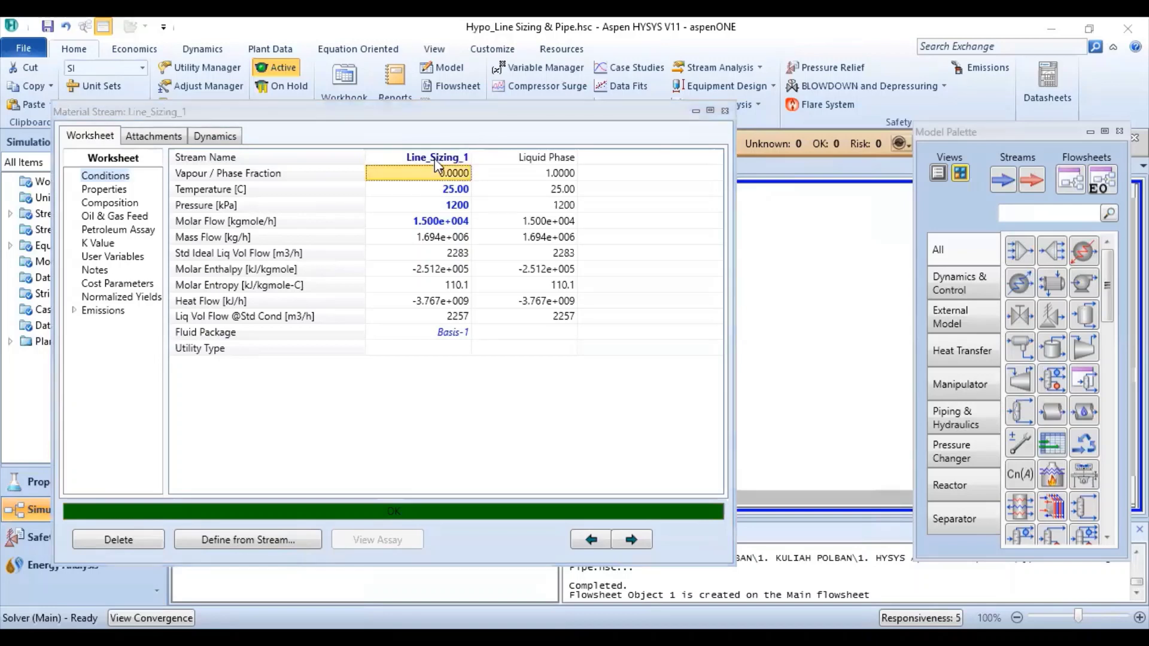
left_click(725, 111)
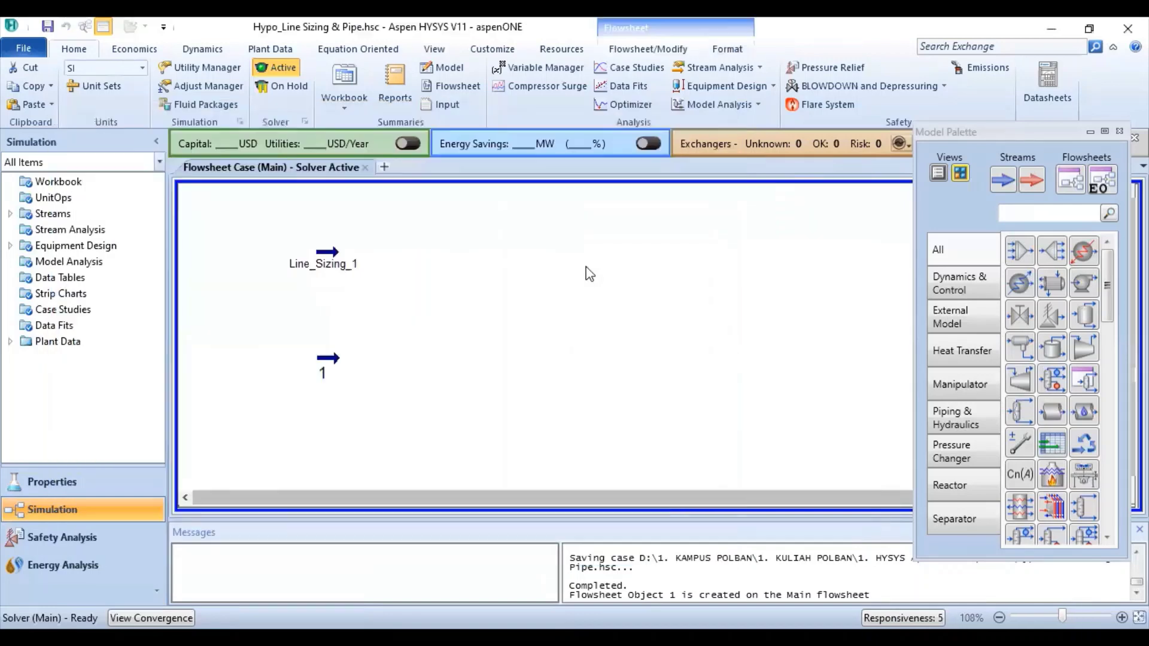
Move stream 1 up on the flowsheet so it sits closer beneath Line_Sizing_1.
mouse_move(333, 274)
left_click_drag(344, 372, 348, 336)
left_click(418, 323)
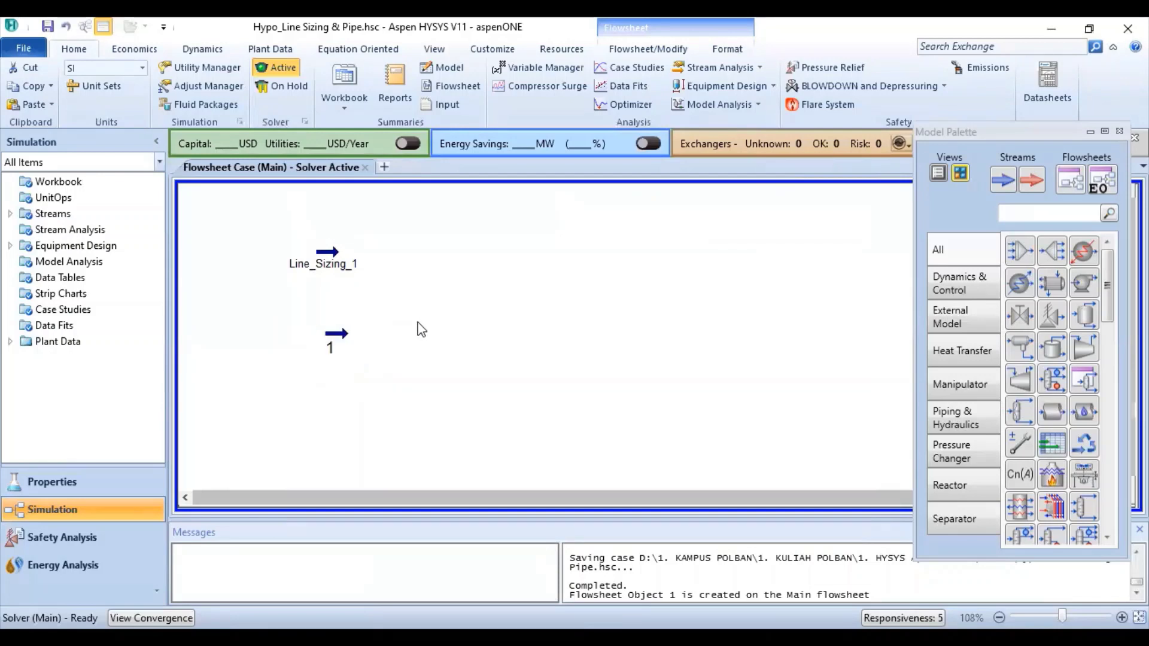
Rename stream 1 as Pipe In and close its property window.
left_click(346, 331)
double_click(347, 331)
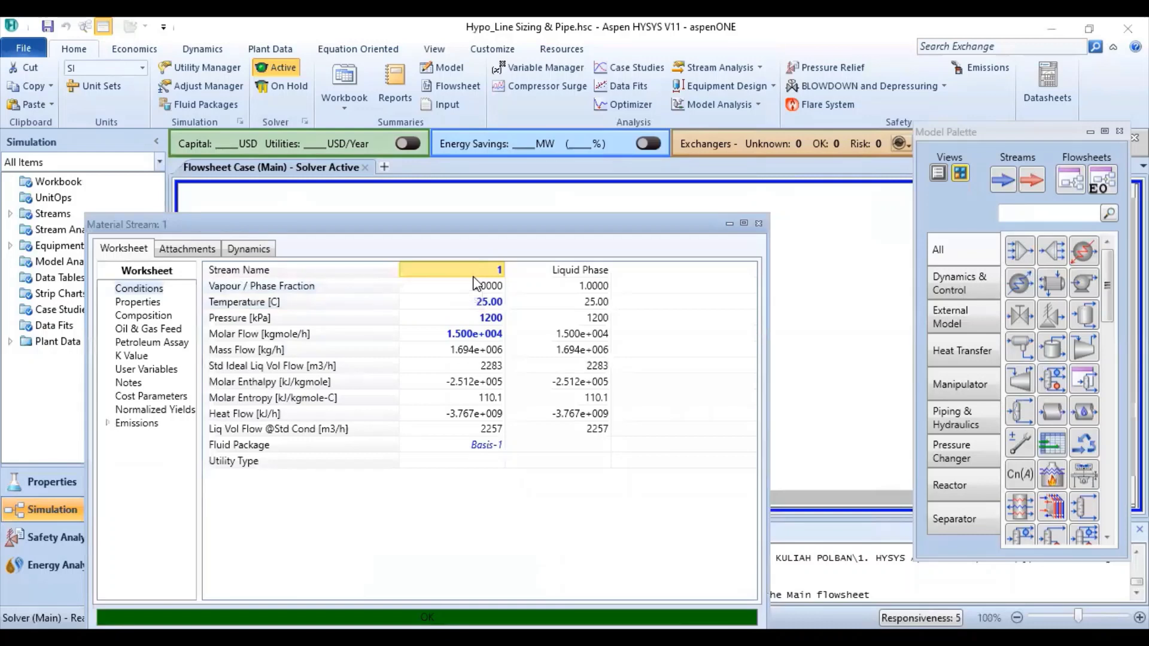
type("Pipe In")
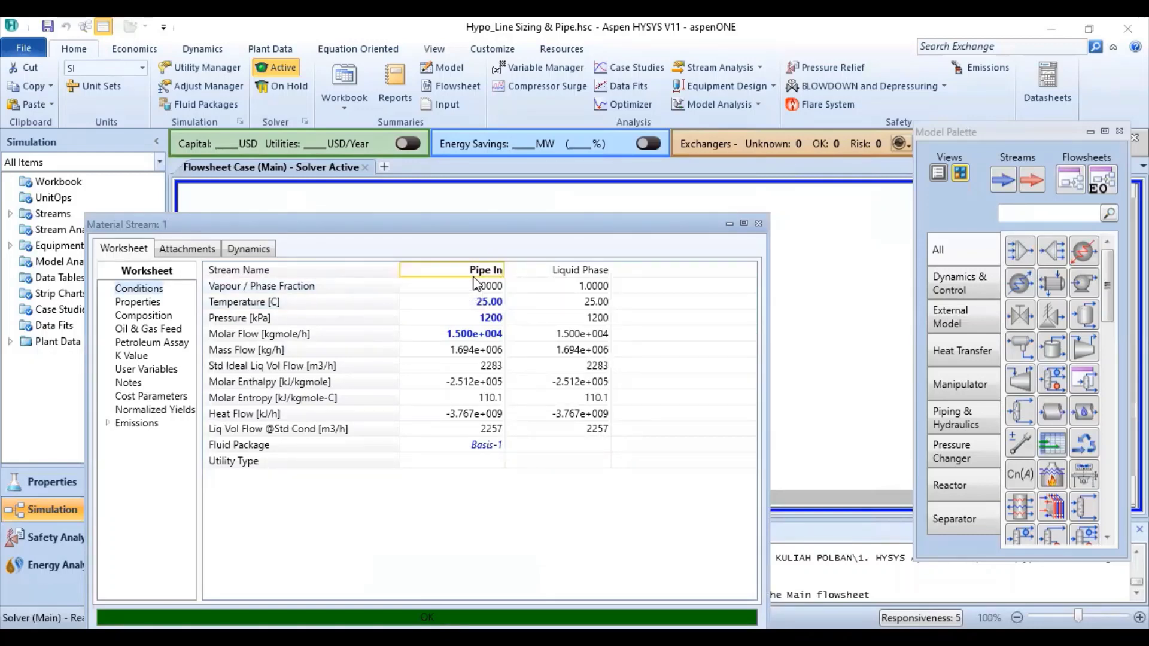
key("Return")
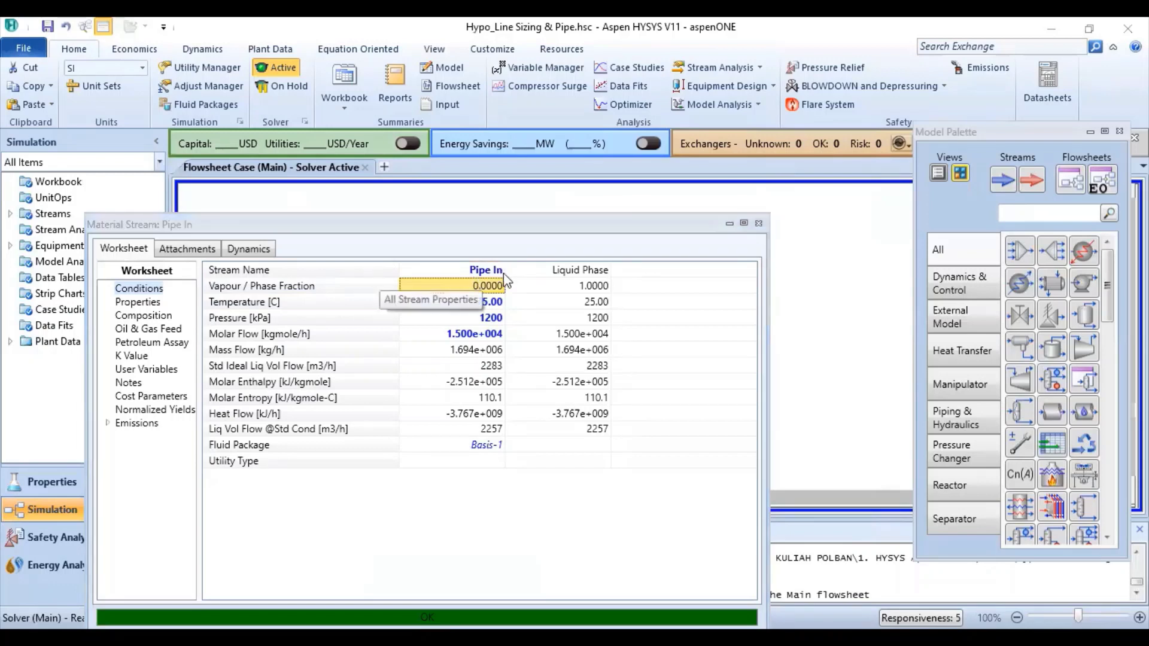
left_click(759, 223)
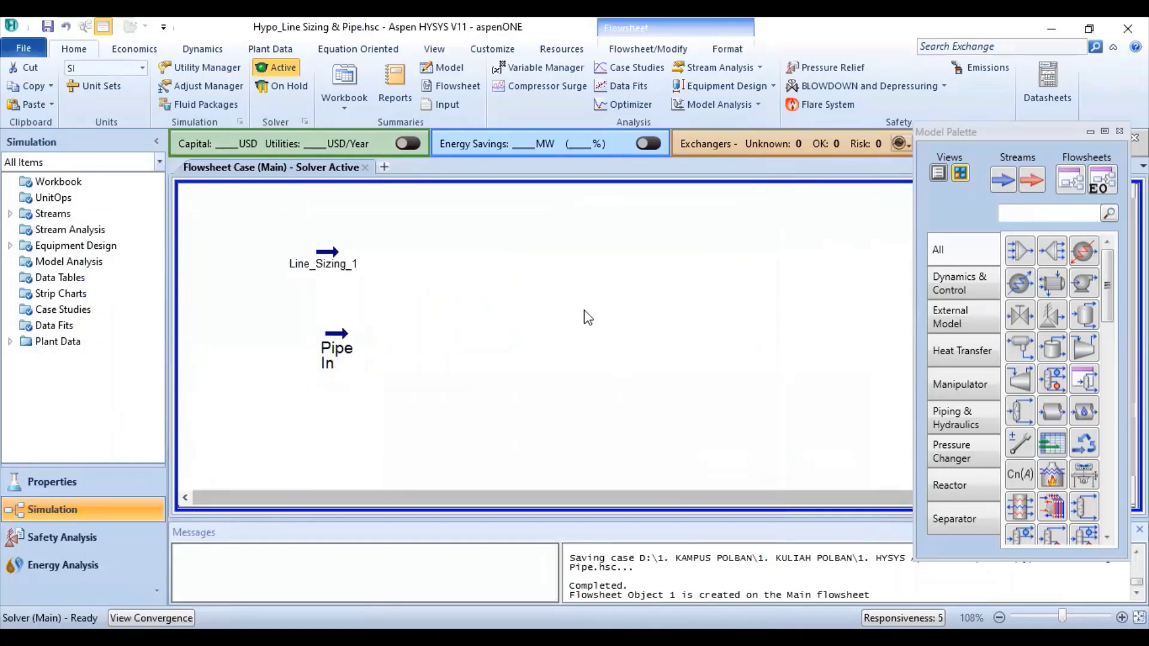
Rename the Pipe In stream with an underscore as Pipe_In and close its property window.
left_click(348, 352)
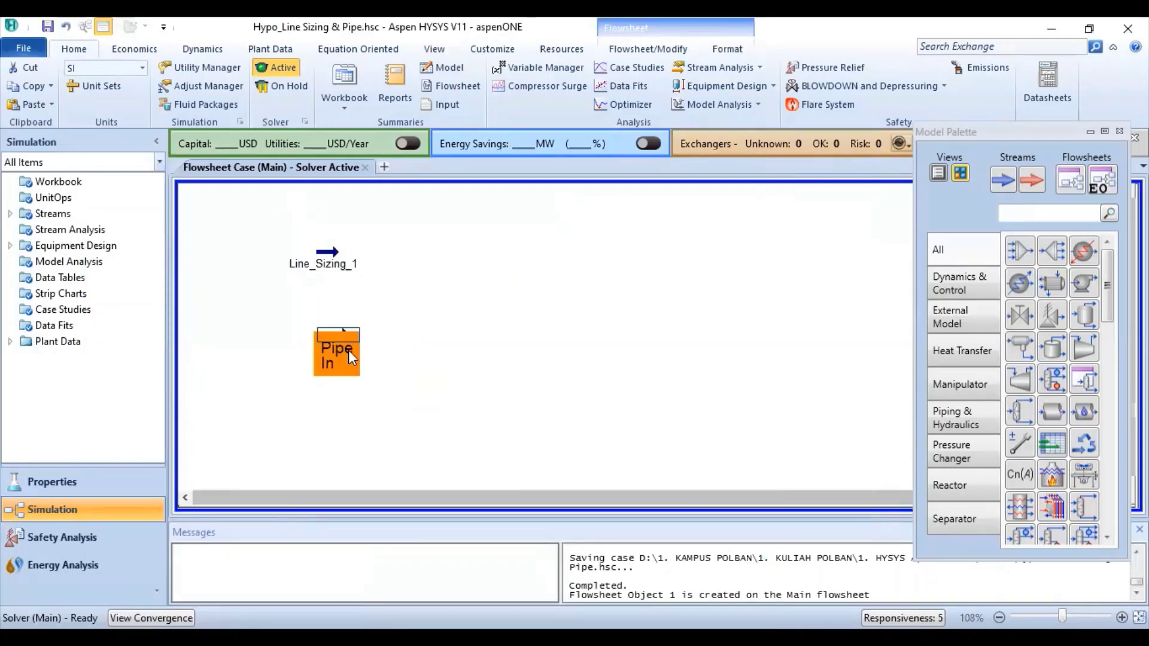
double_click(348, 350)
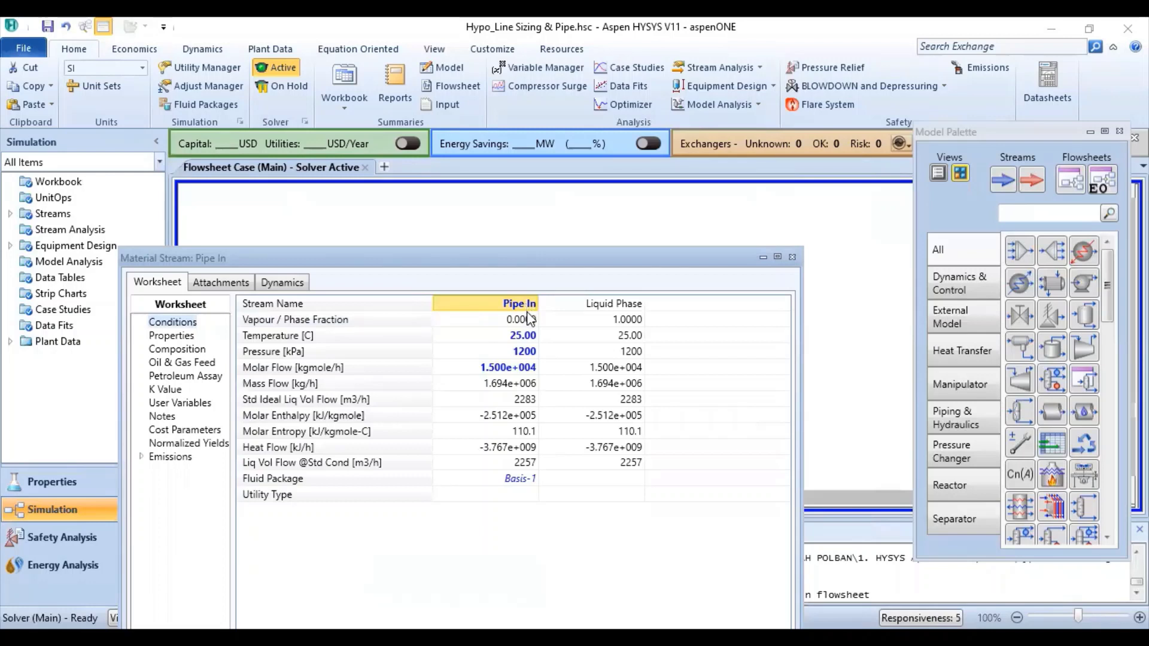
key("Down")
left_click(526, 304)
type("P")
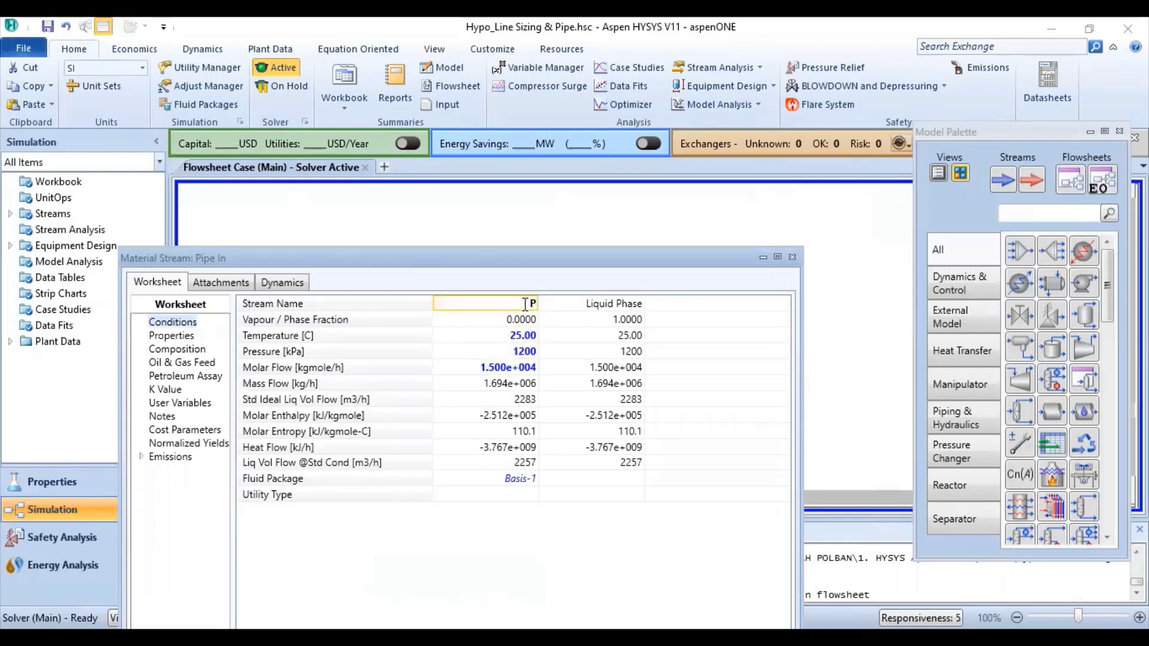
type("ipe_In")
key("Return")
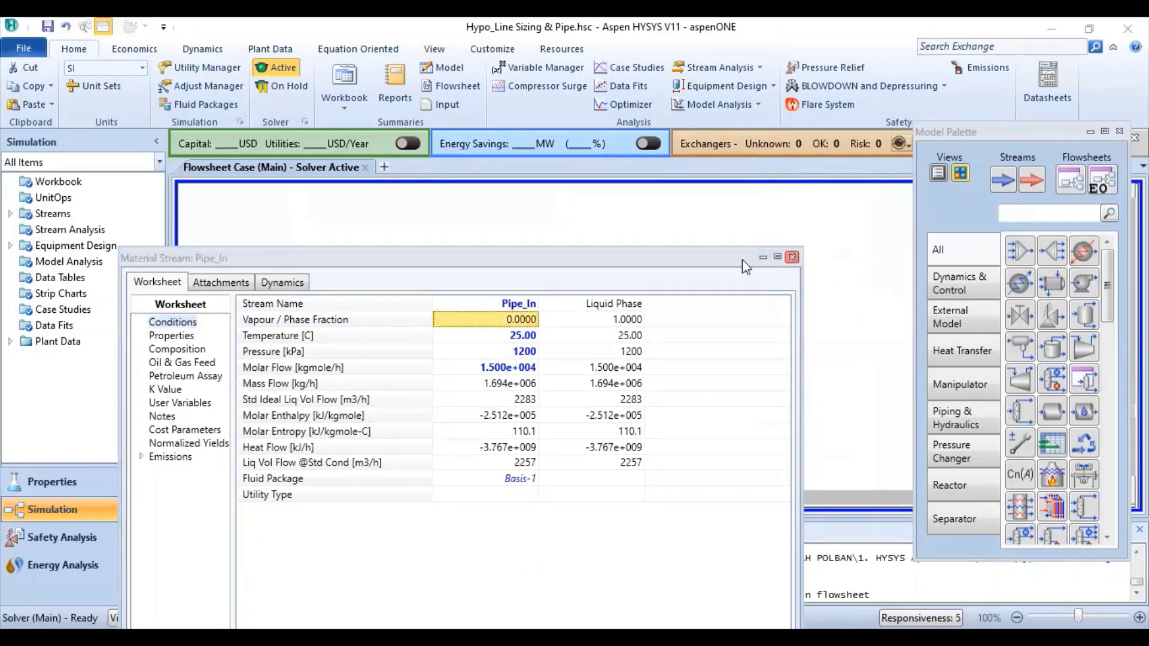
left_click(791, 257)
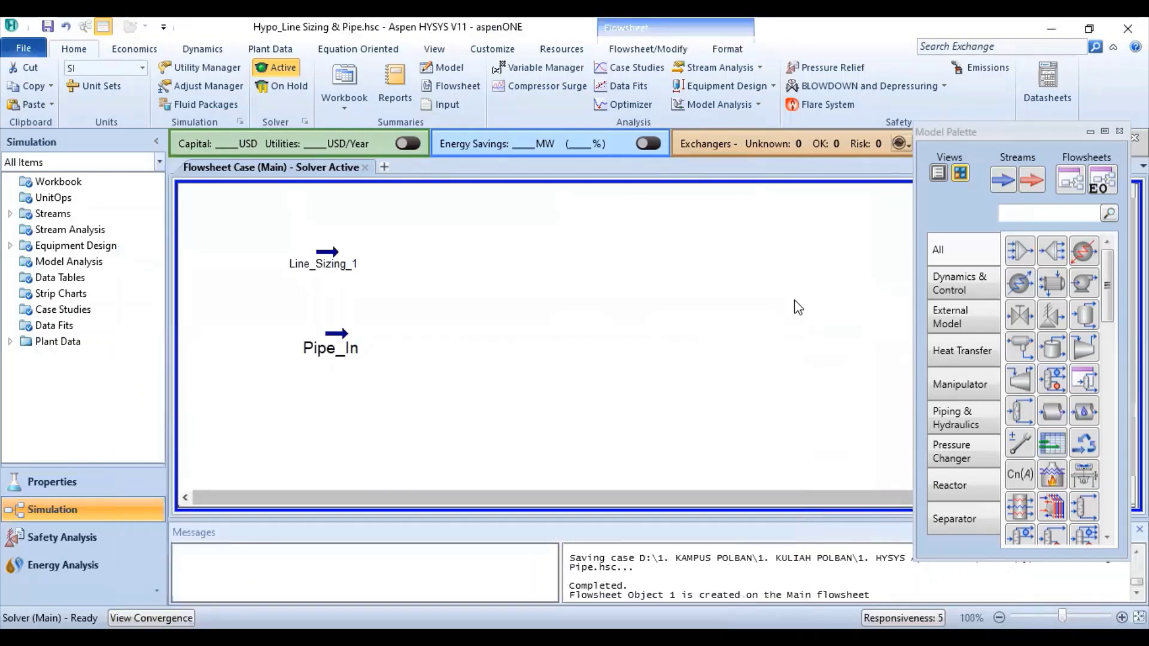
Place a pipe segment beside the Pipe_In stream on the flowsheet and assign Pipe_In as its inlet.
left_click(1048, 412)
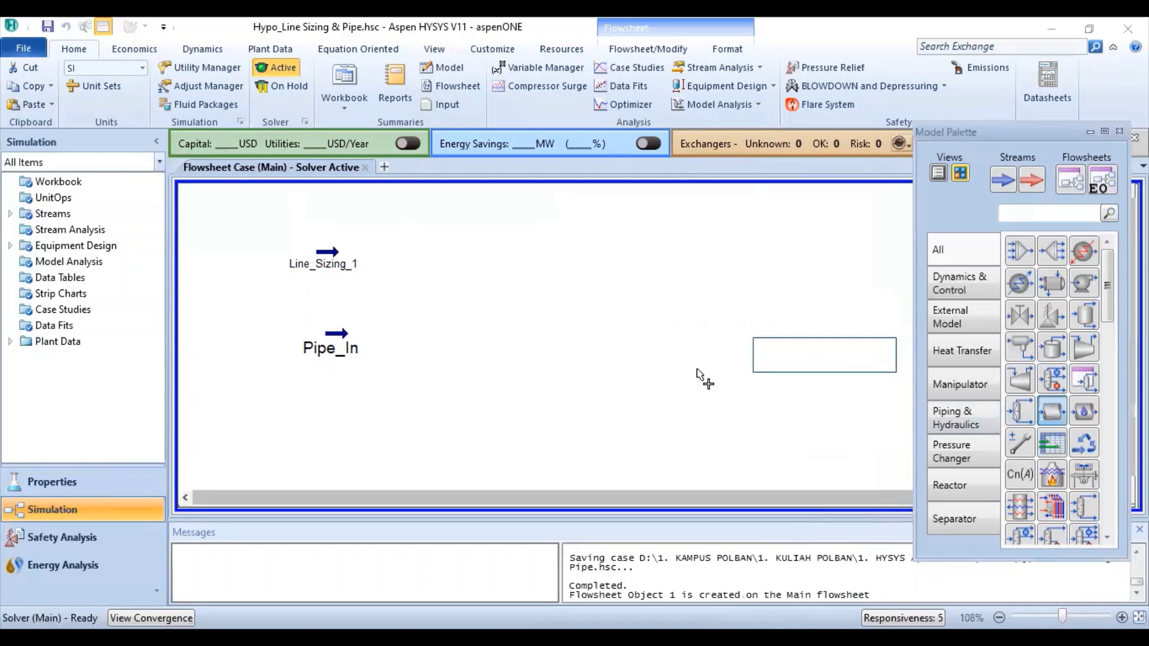
left_click(394, 354)
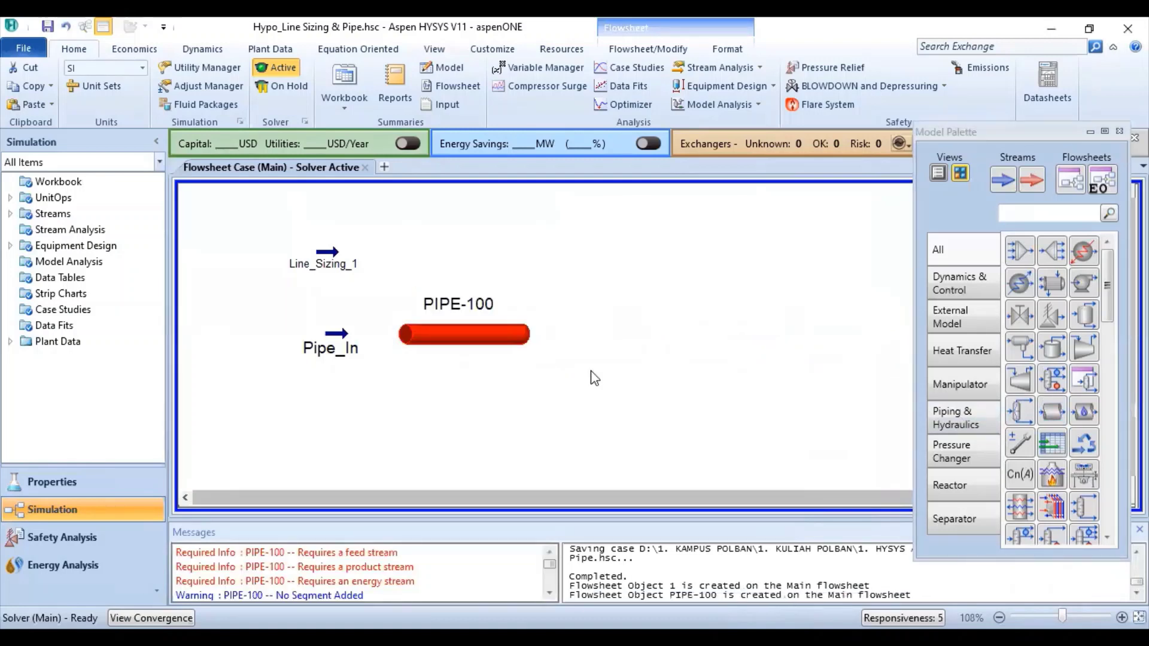
mouse_move(480, 349)
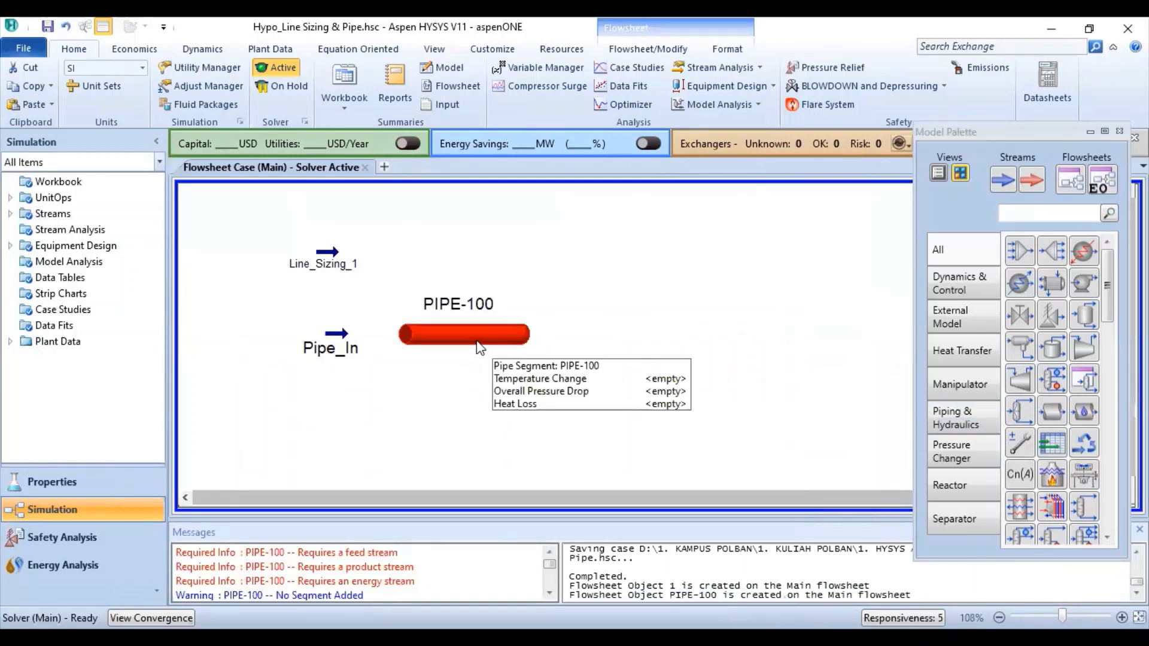
double_click(477, 336)
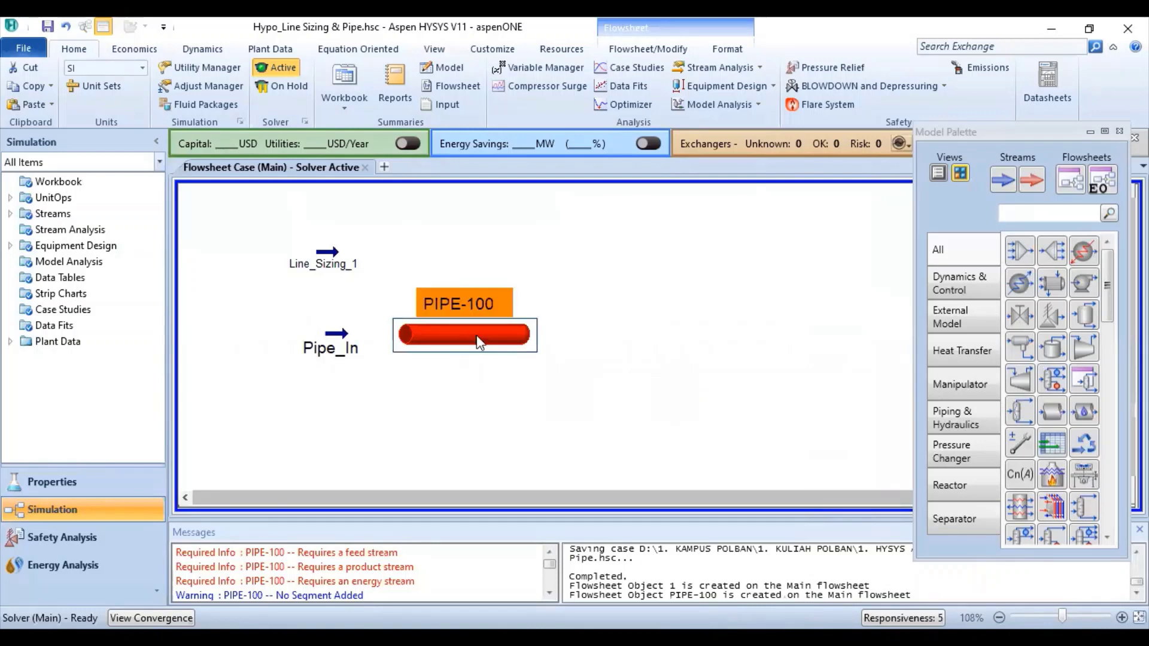
left_click(286, 269)
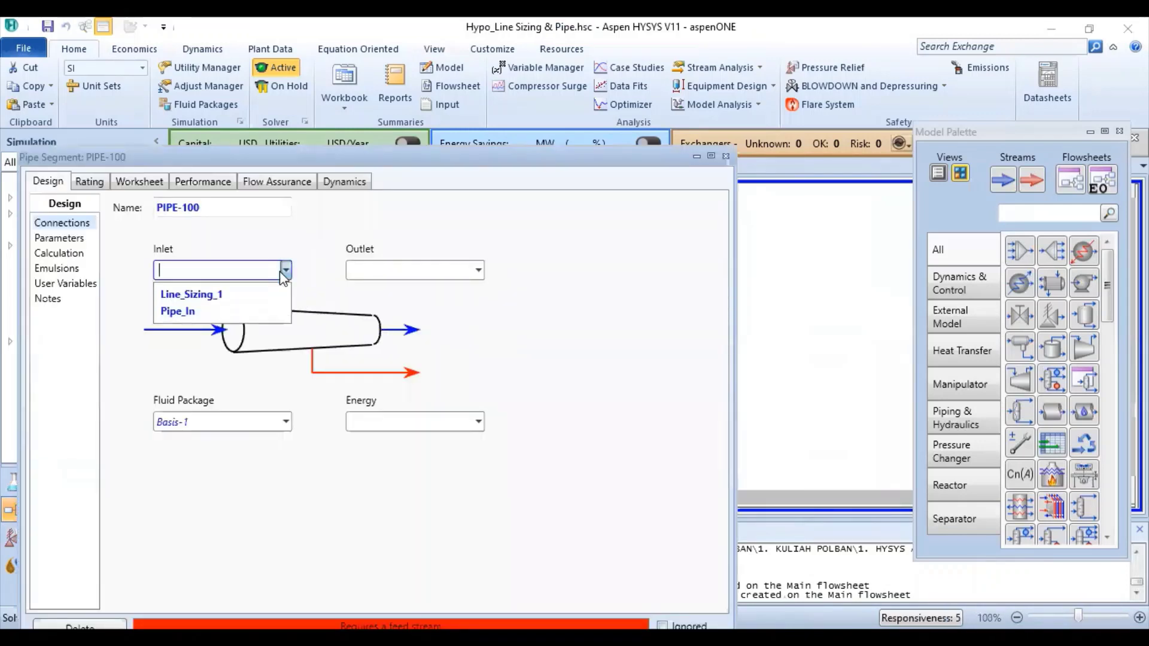
left_click(195, 311)
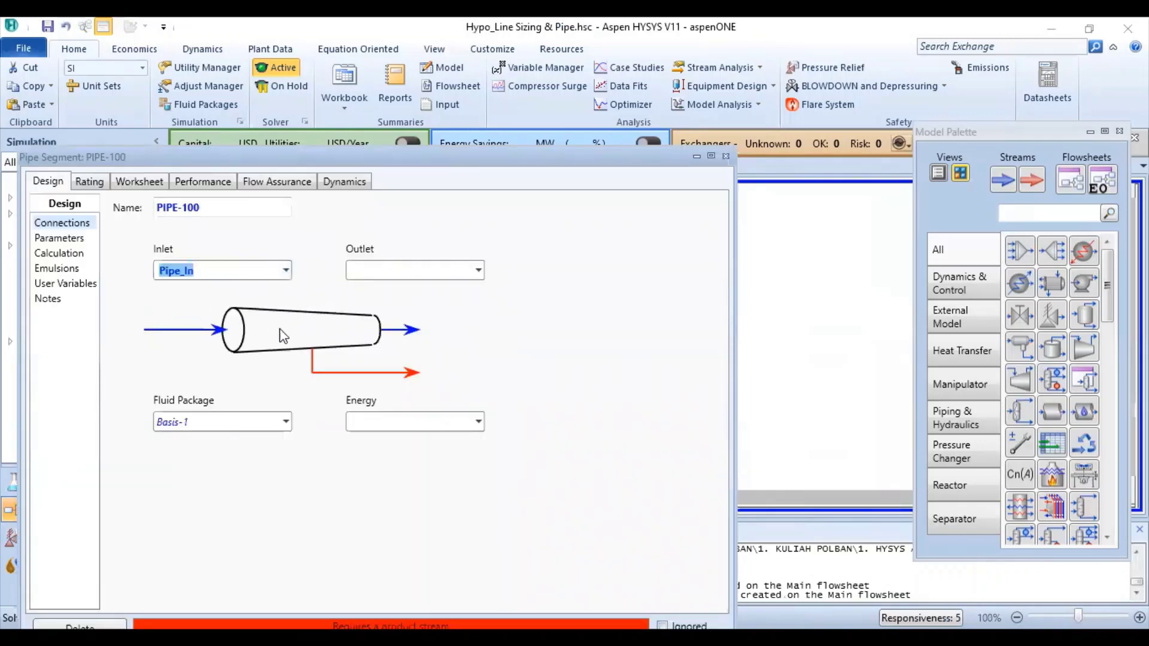
Create the outlet stream Pipe_Out and the energy stream Q pipe in the pipe segment's connections.
left_click(391, 271)
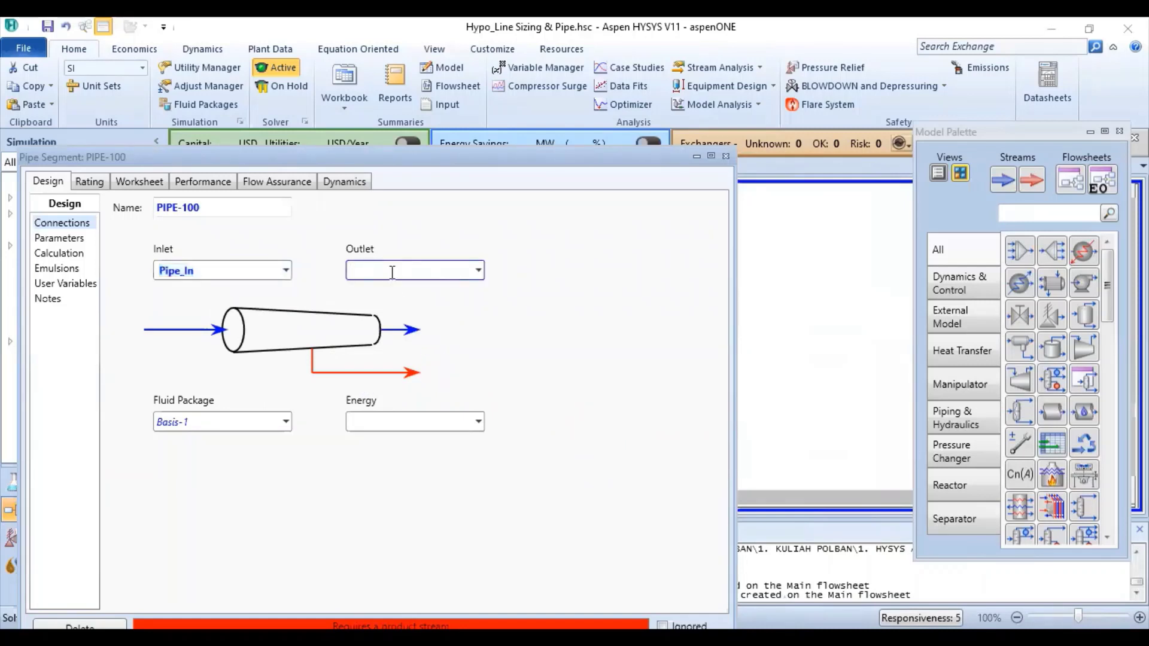
type("Pipe_Out")
key("Return")
left_click(391, 419)
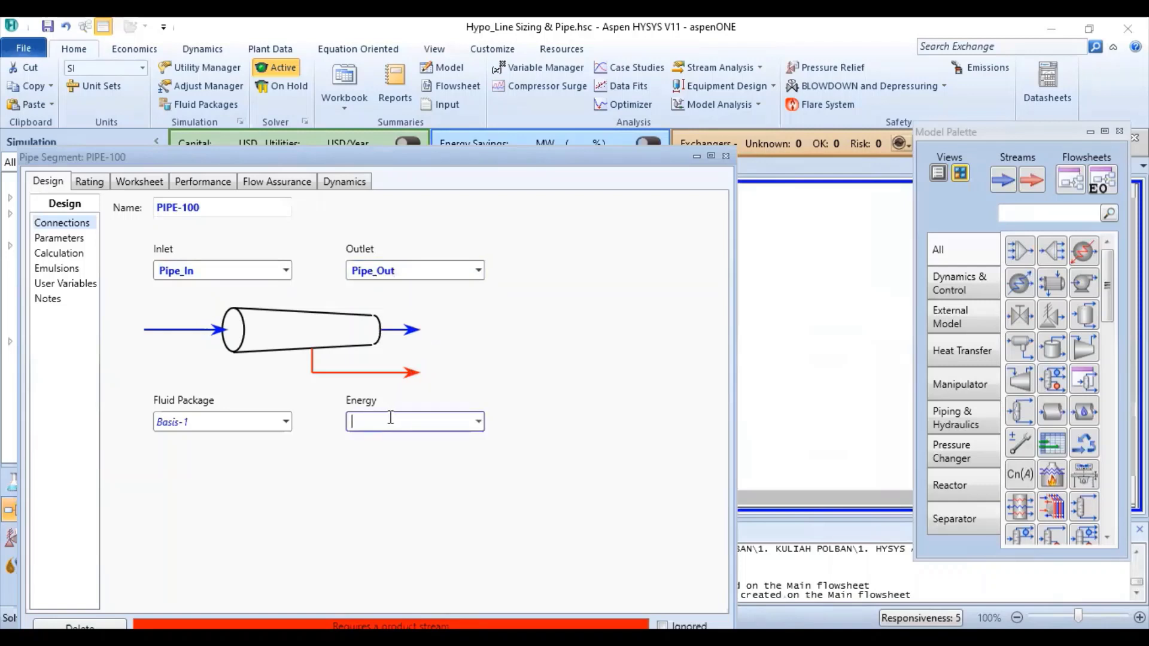
type("Q pipe")
key("Return")
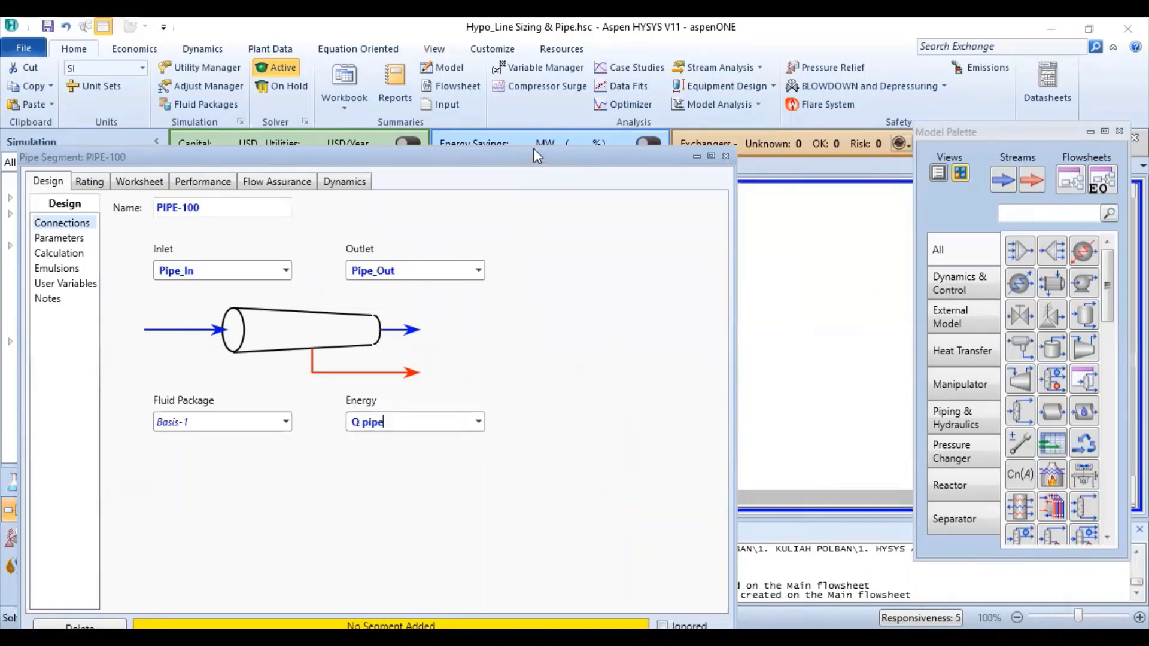
Append a segment to PIPE-100's length-elevation profile and check the available pipe materials, keeping Mild Steel.
left_click_drag(525, 158, 606, 96)
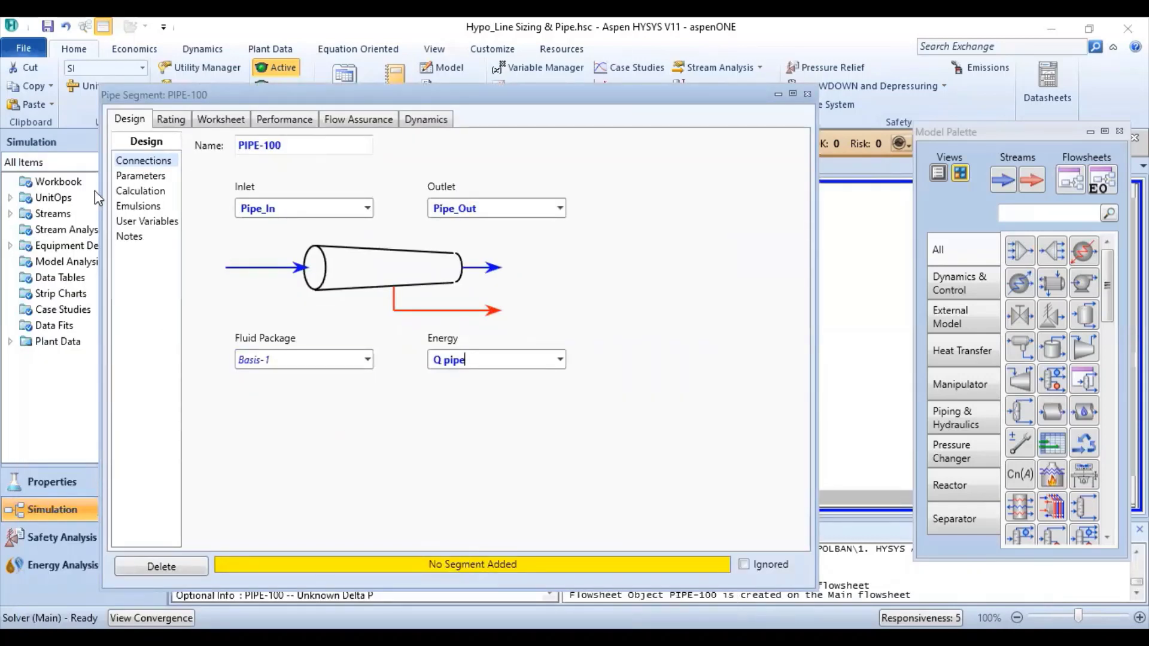
left_click(170, 119)
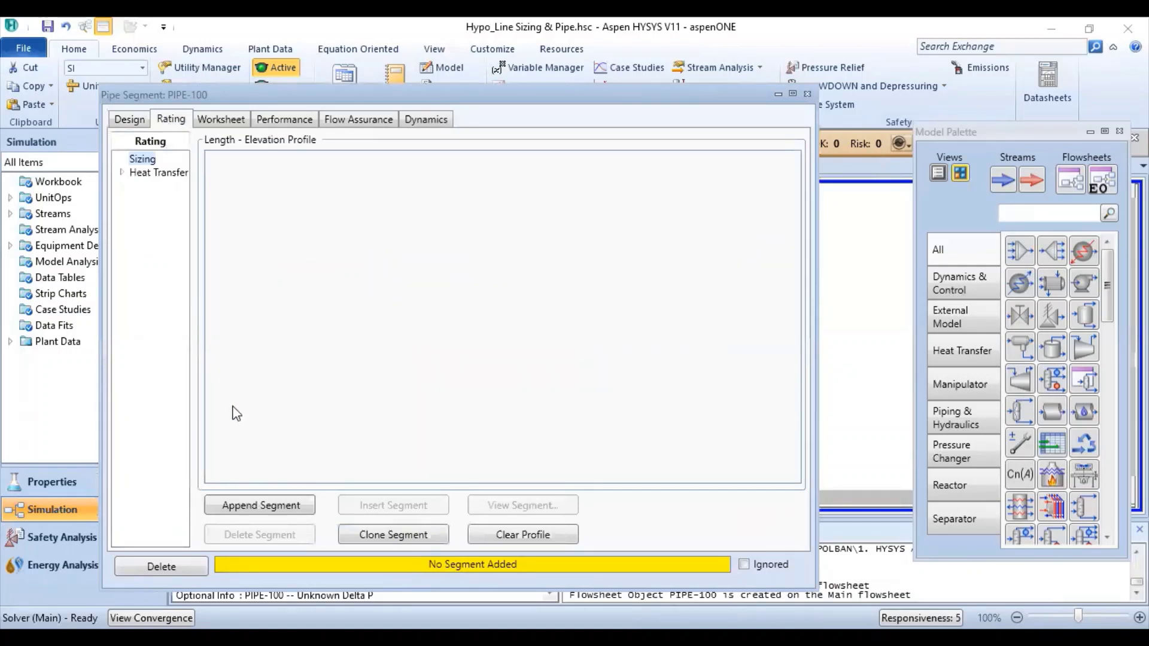
left_click(249, 508)
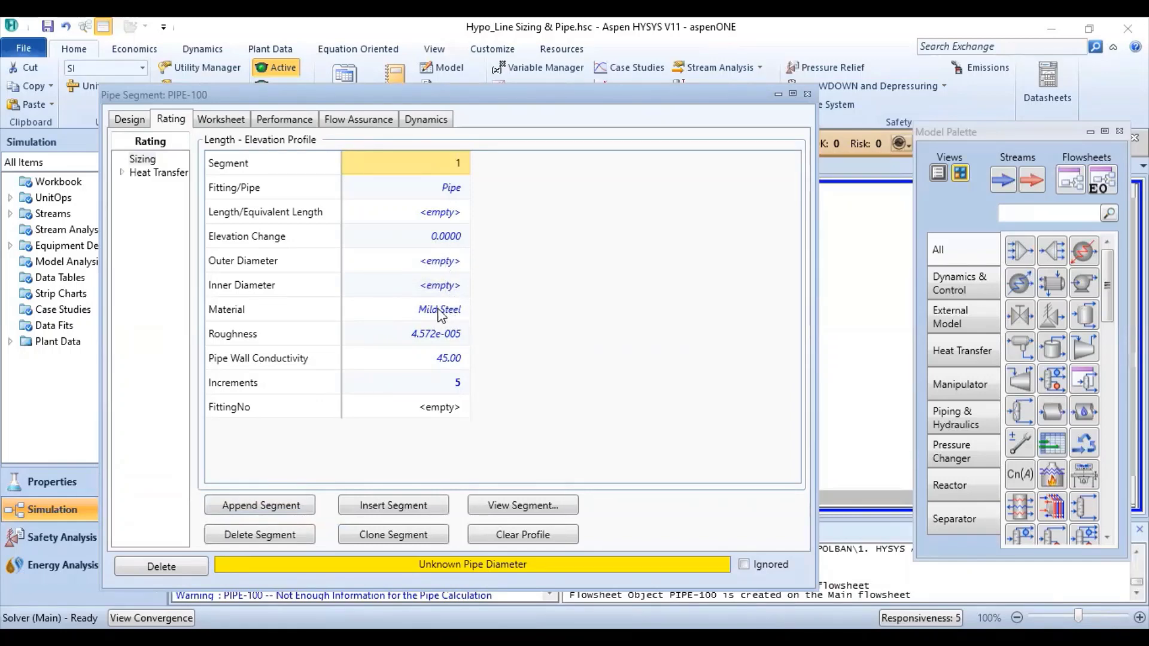
left_click(460, 314)
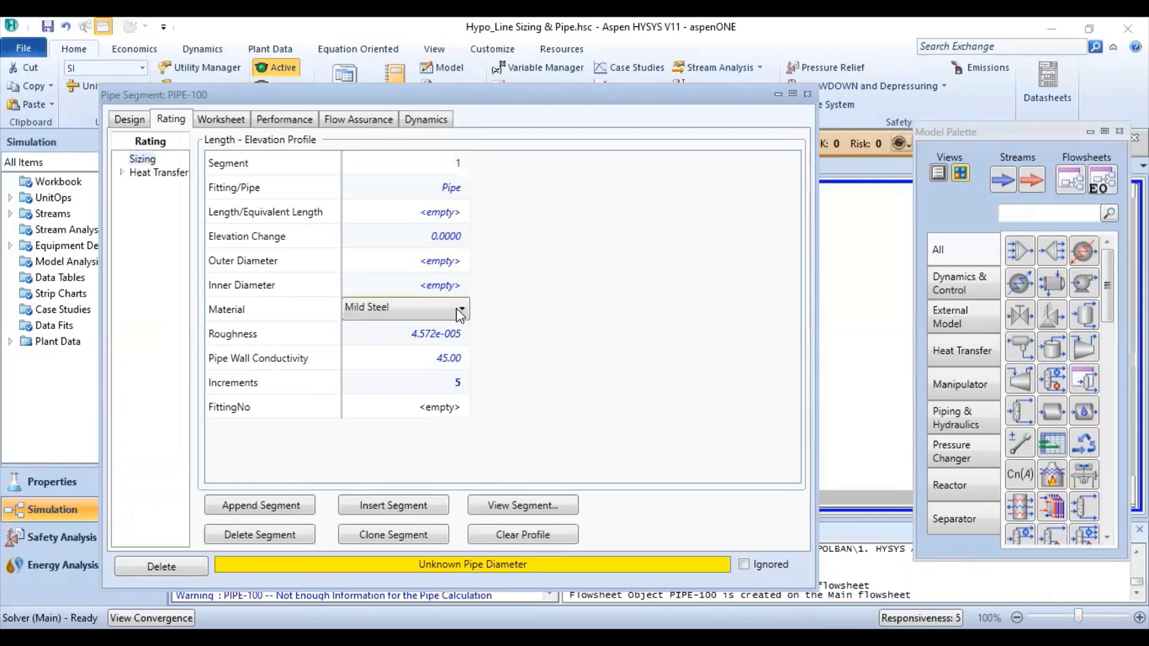
left_click(460, 309)
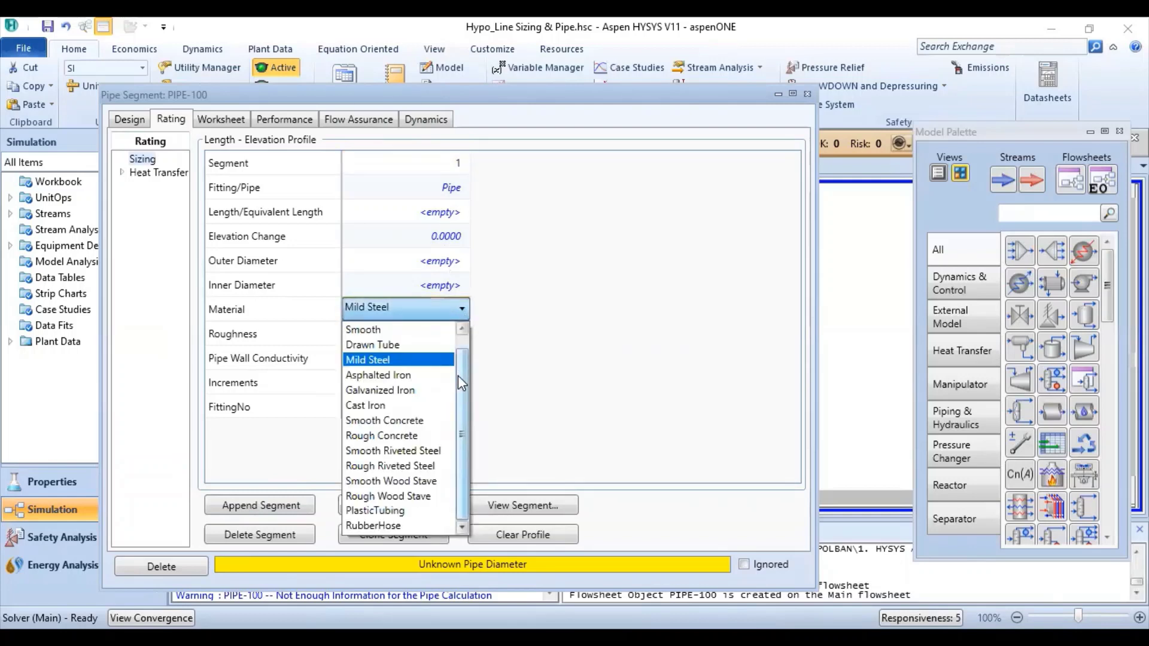
left_click(549, 329)
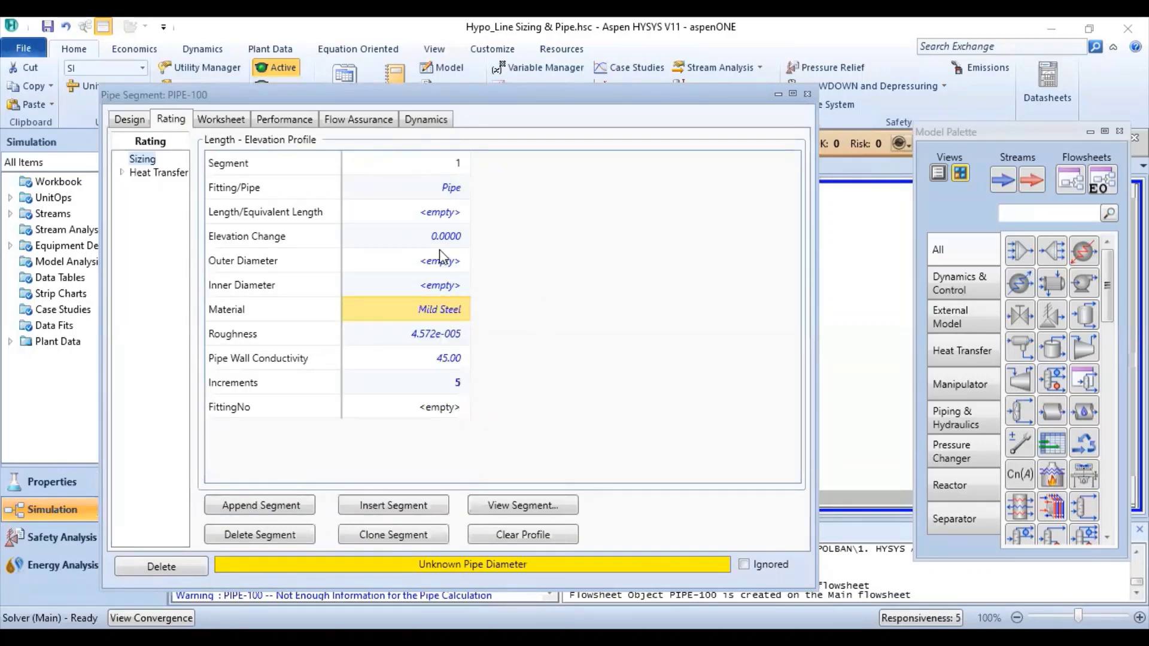
Set the length of segment 1 in PIPE-100's sizing profile to 10 km.
left_click(443, 221)
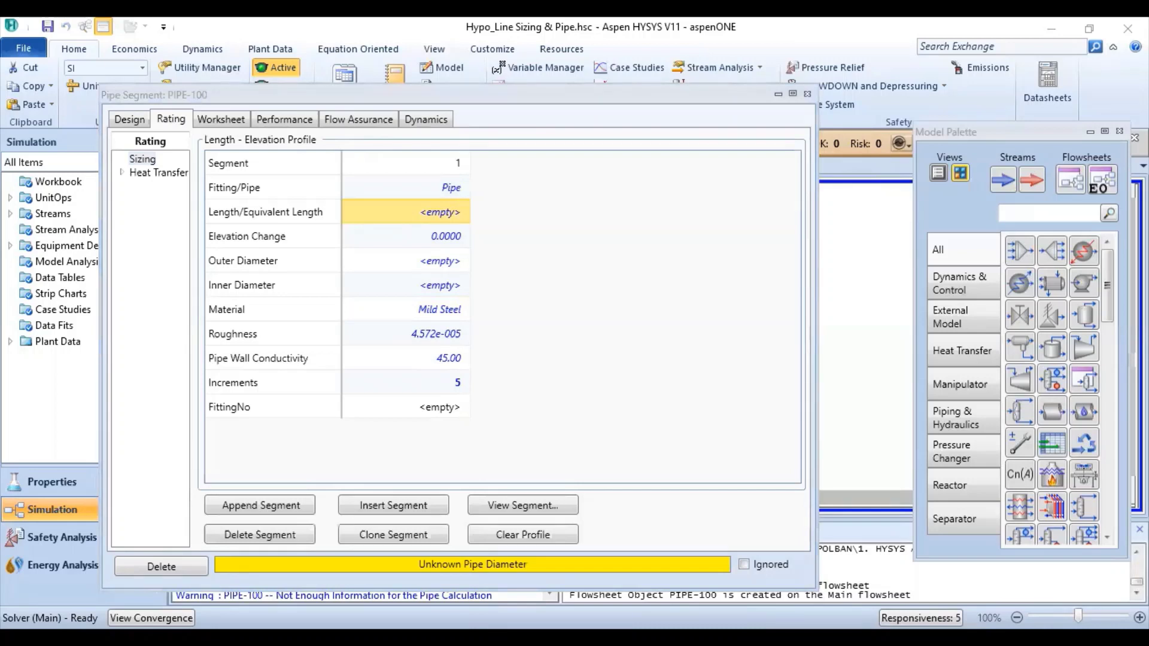
left_click(461, 207)
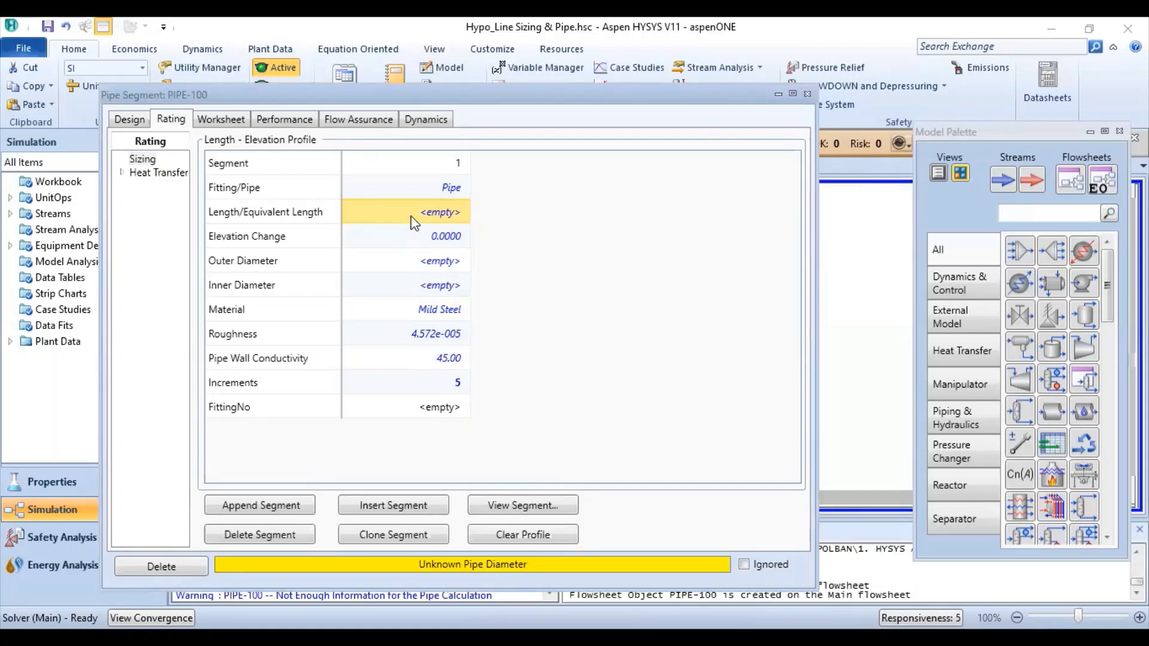
type("10")
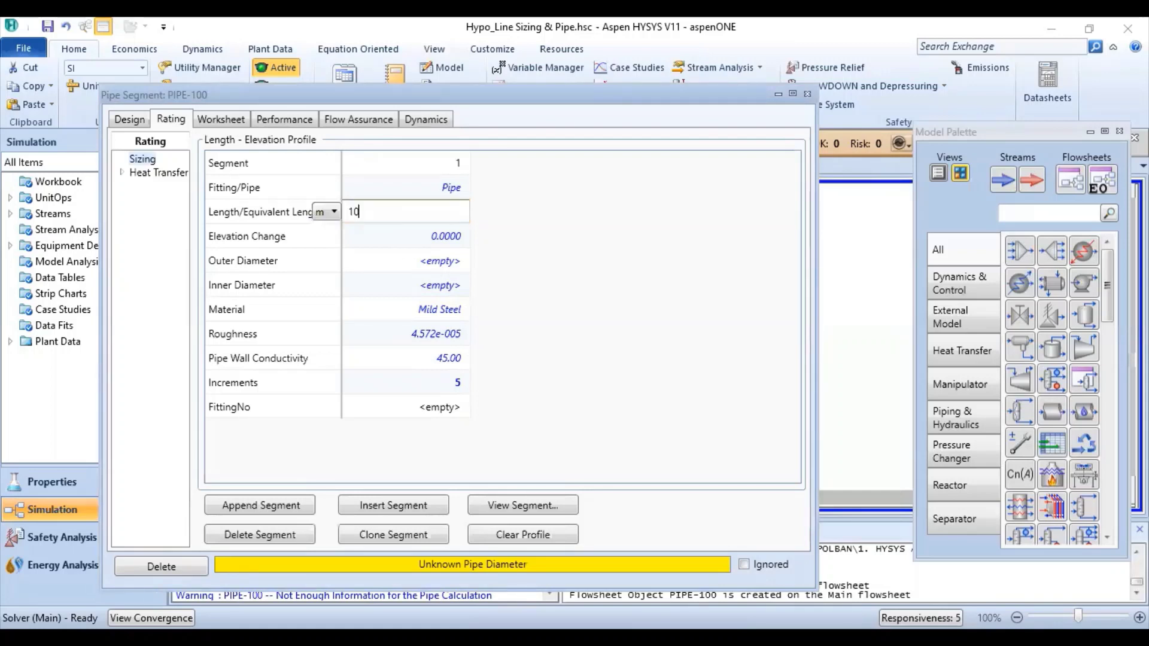
left_click(334, 213)
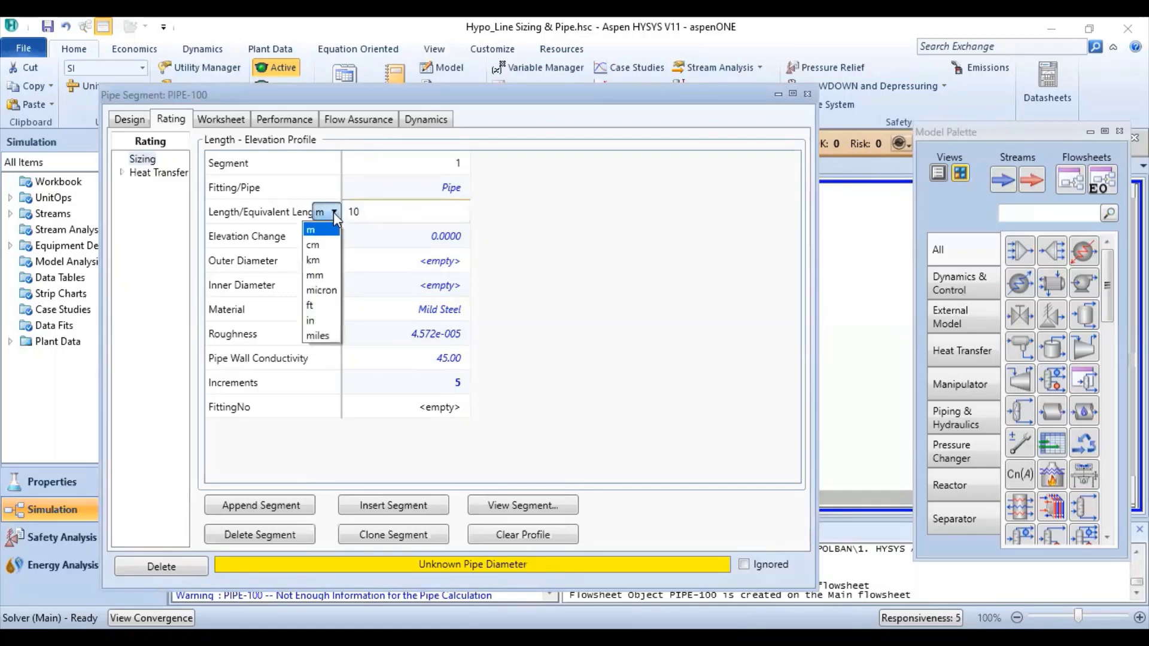
left_click(317, 259)
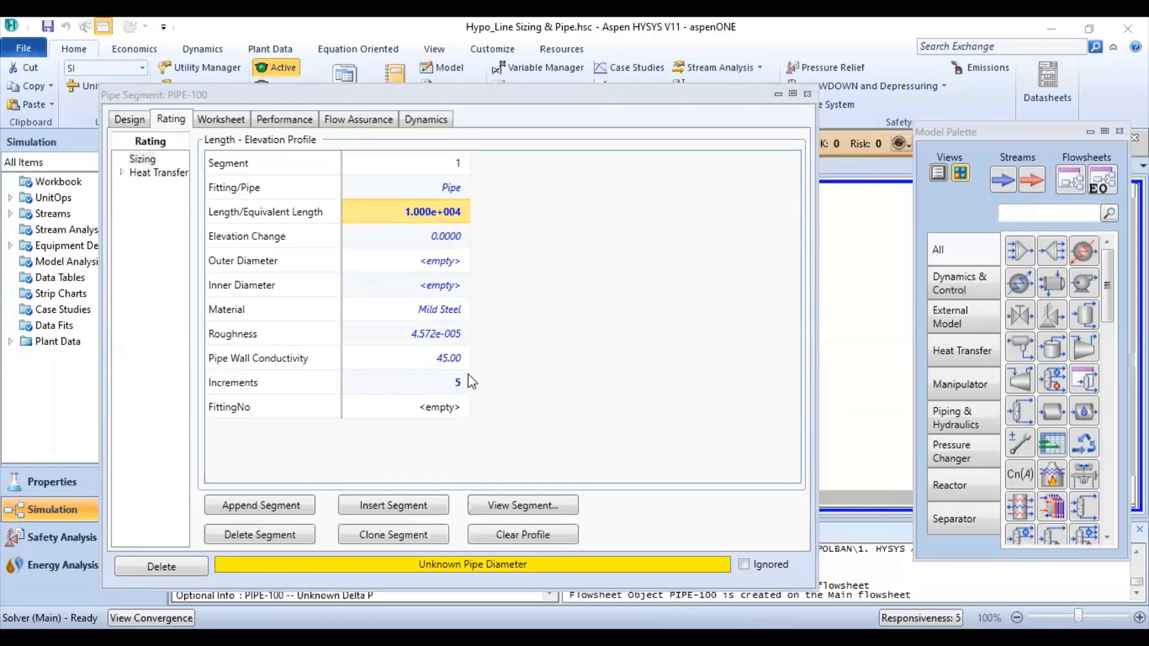
Review PIPE-100's stream conditions and the segment's pipe schedule parameters, and close the pipe segment's window.
left_click(123, 119)
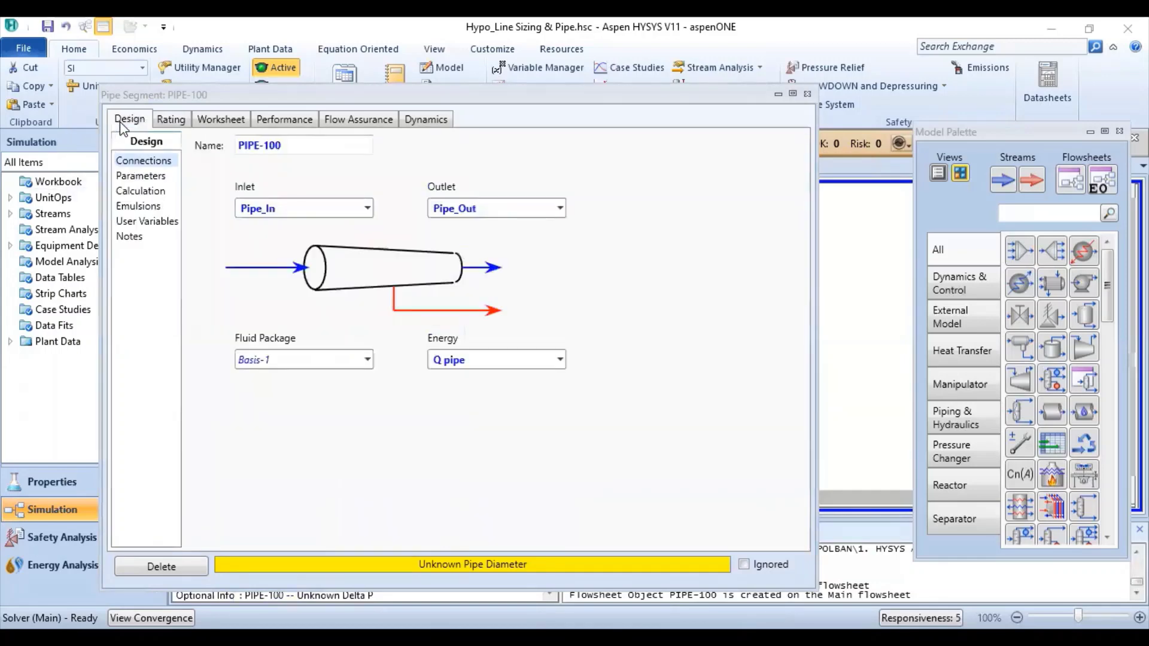
left_click(233, 121)
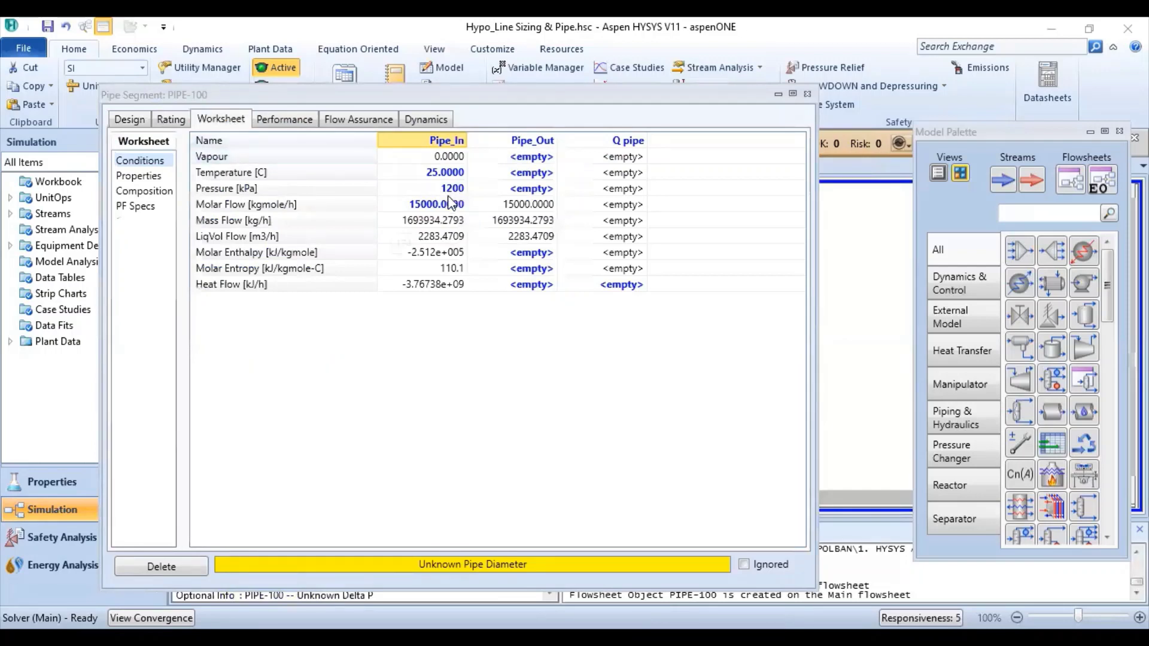
mouse_move(423, 210)
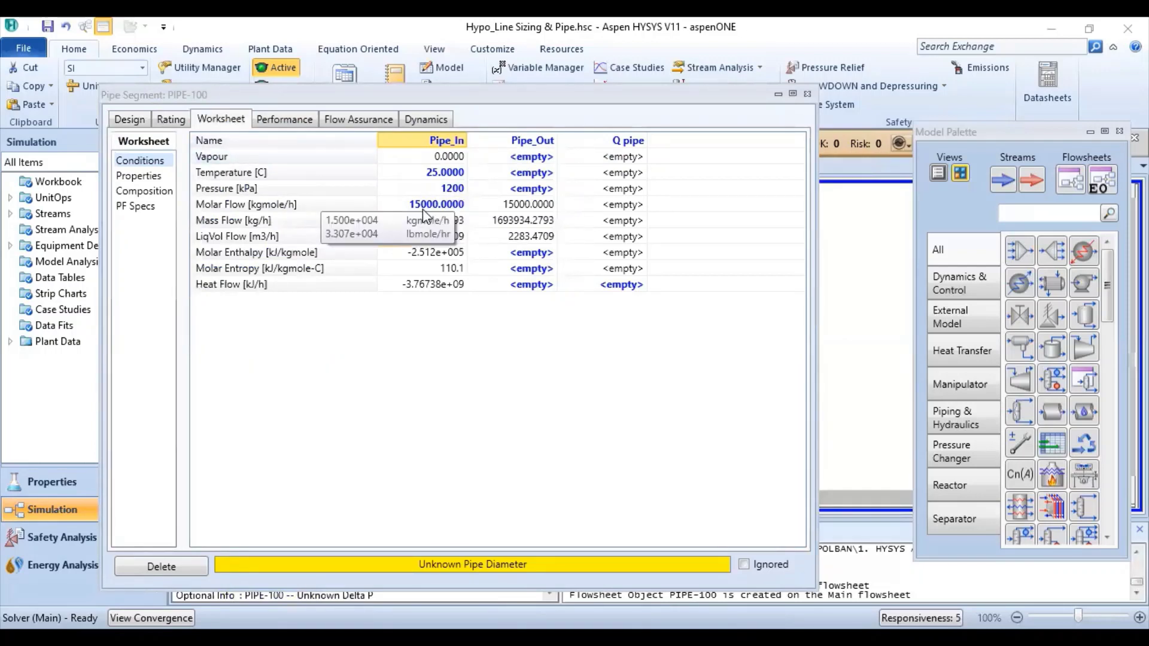
left_click(127, 123)
left_click(169, 122)
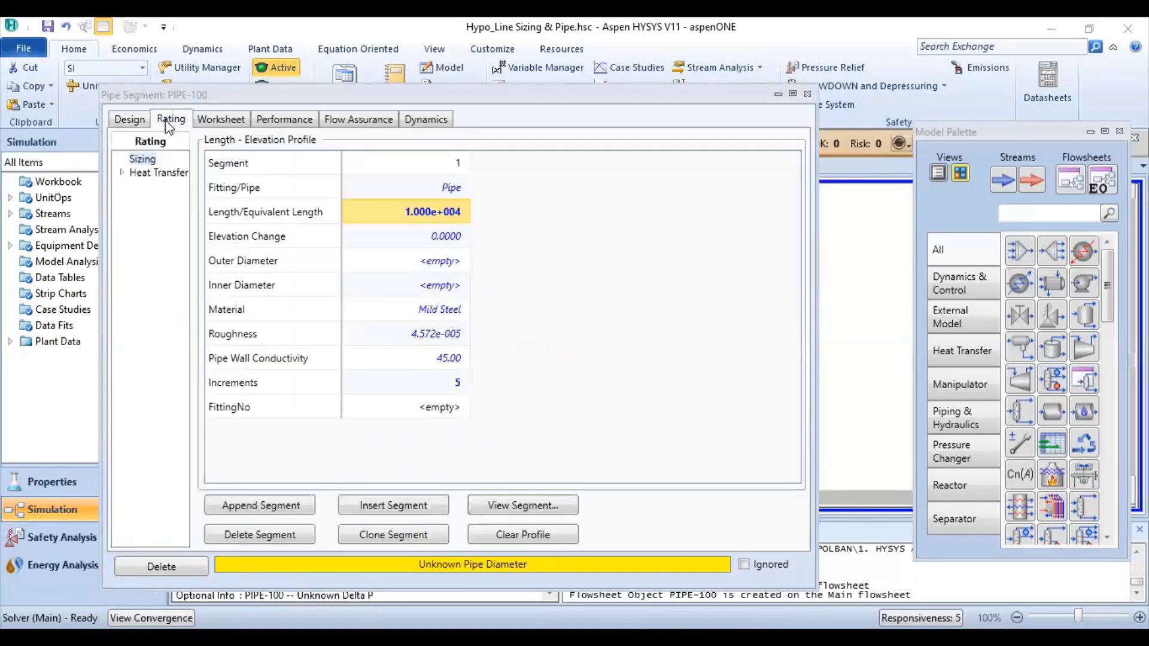
left_click(530, 504)
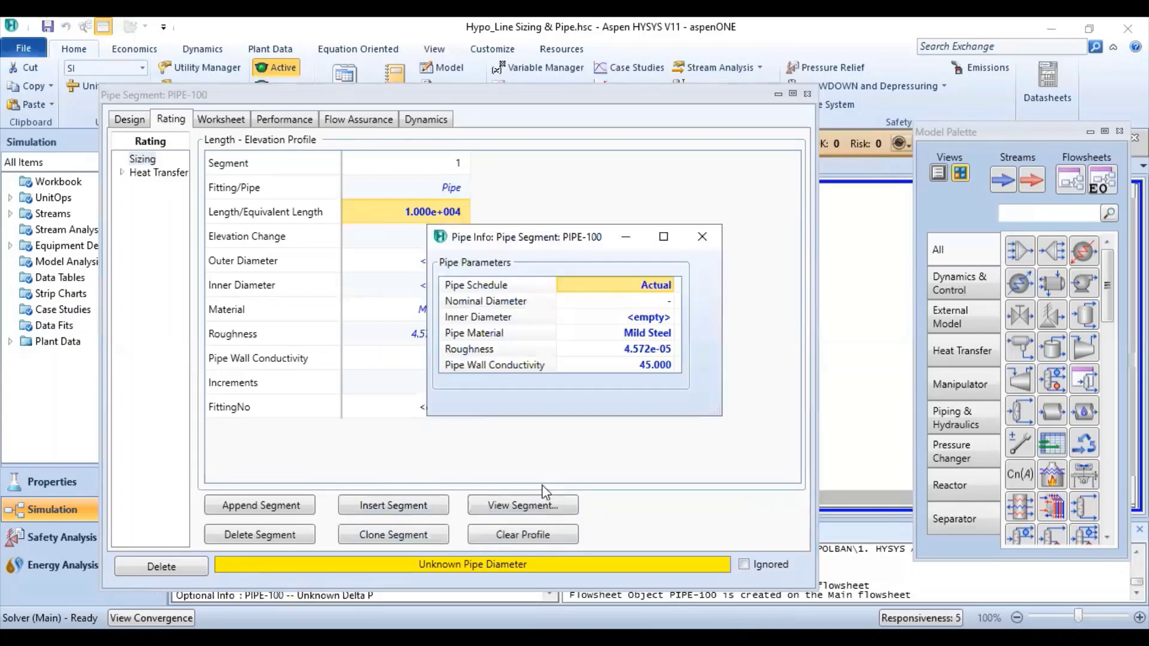
left_click(669, 285)
left_click(617, 374)
left_click(806, 94)
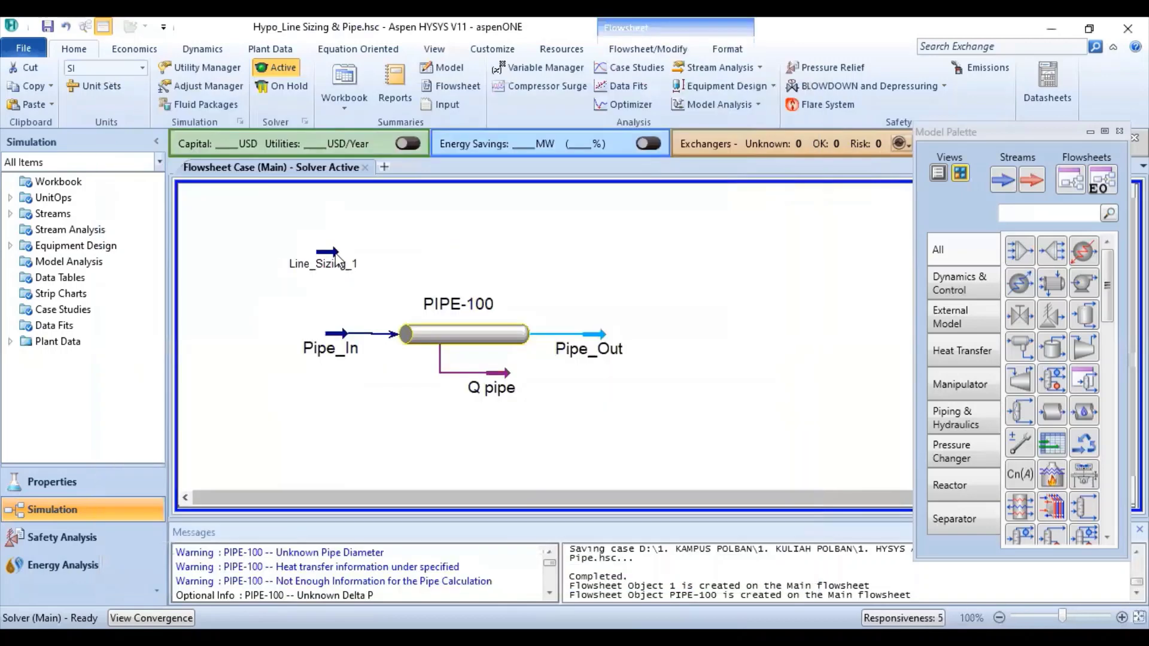
Check the pipe nominal diameter in the line sizing analysis attached to the Line_Sizing_1 stream, and close its windows.
left_click(335, 257)
double_click(334, 258)
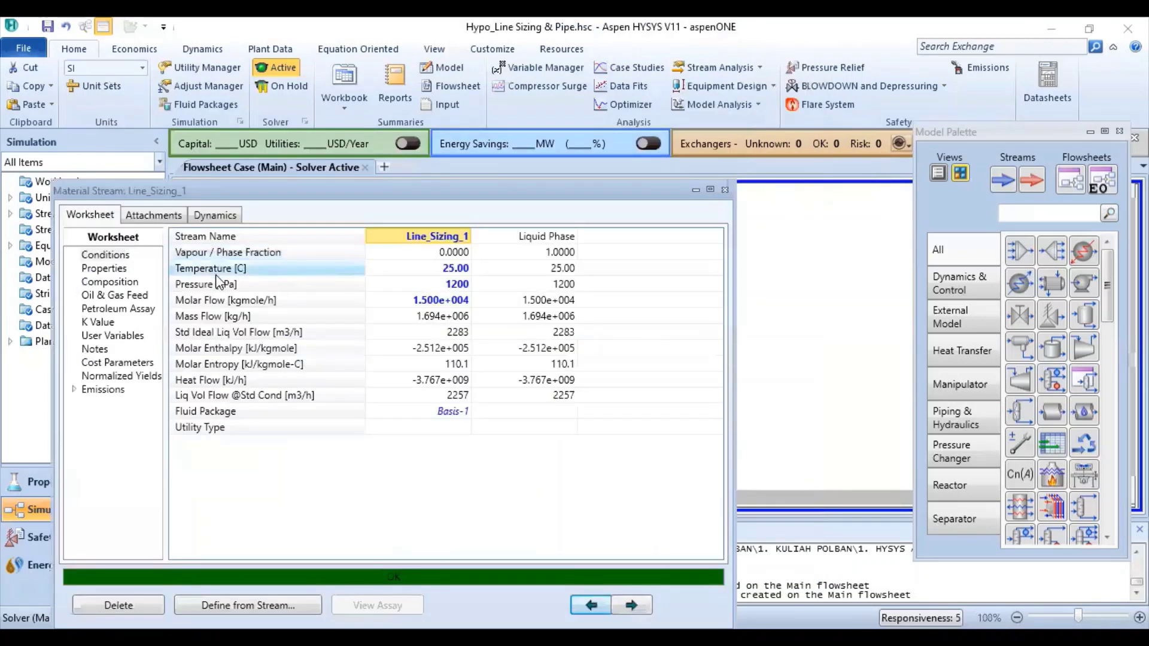
left_click(163, 216)
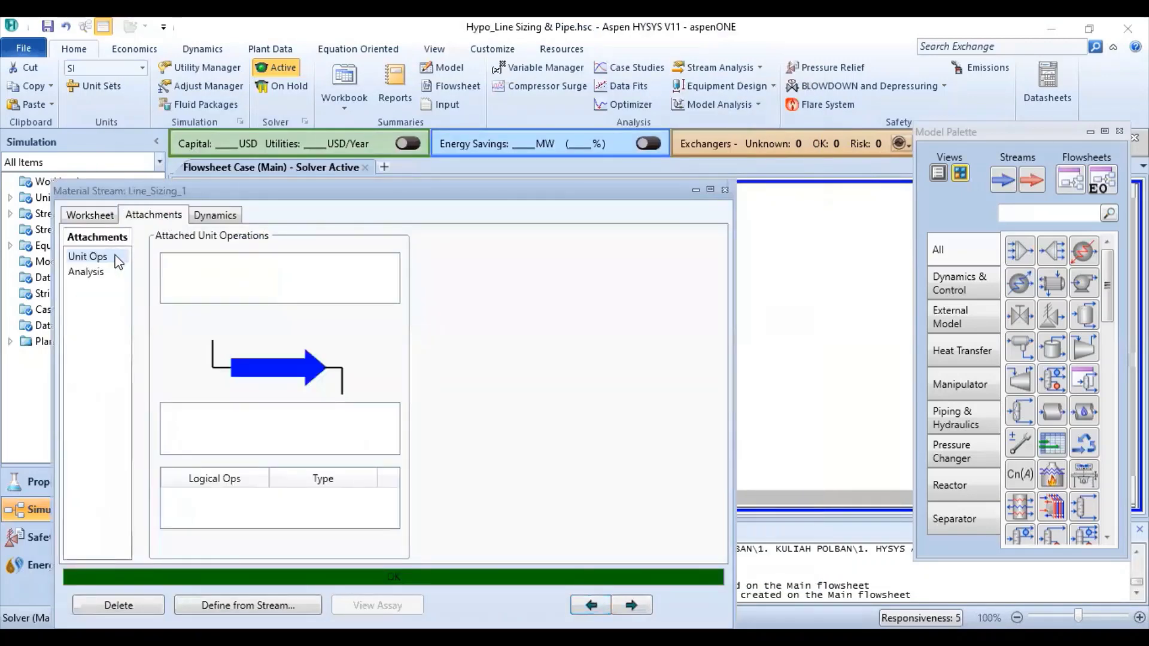
left_click(96, 272)
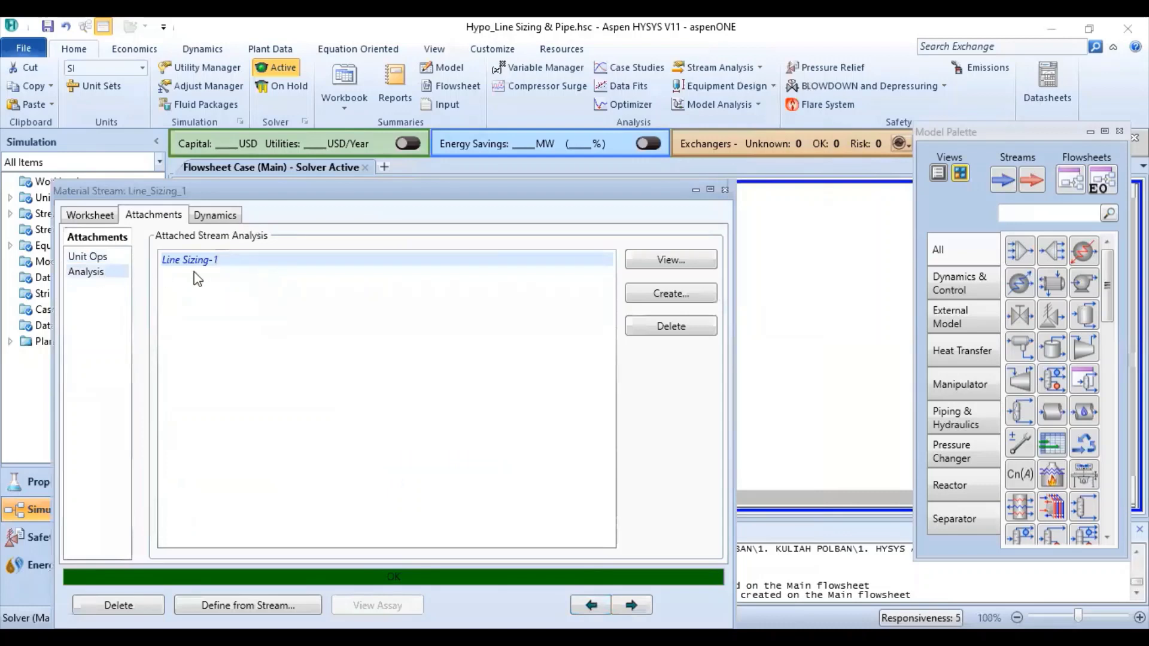
left_click(677, 265)
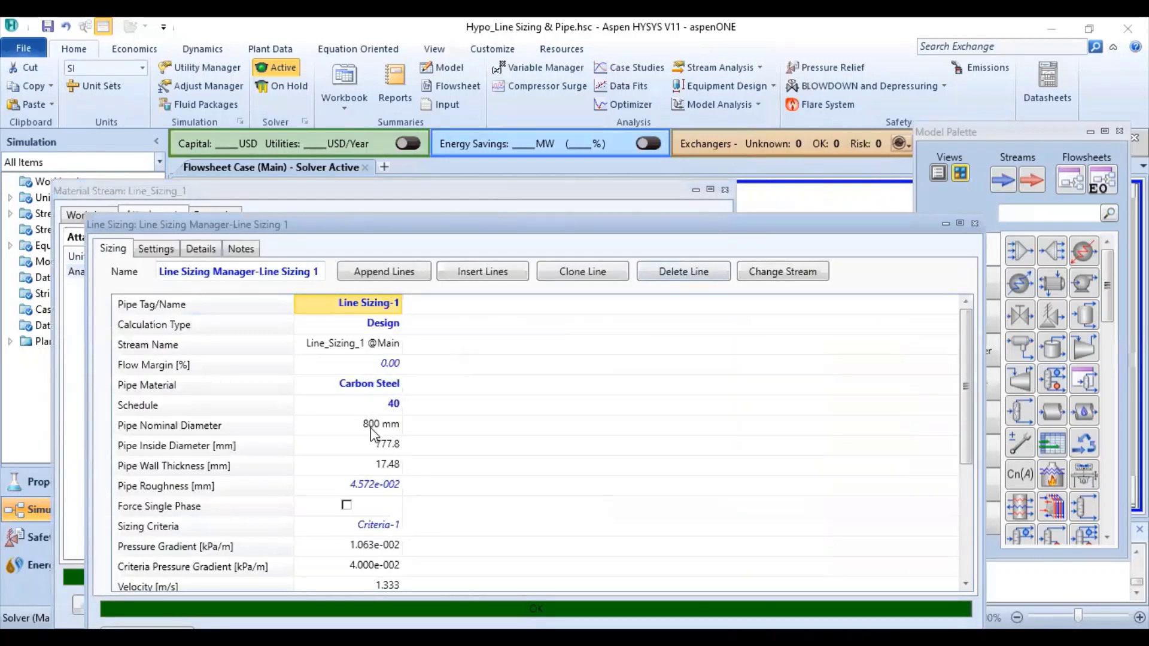
left_click(974, 223)
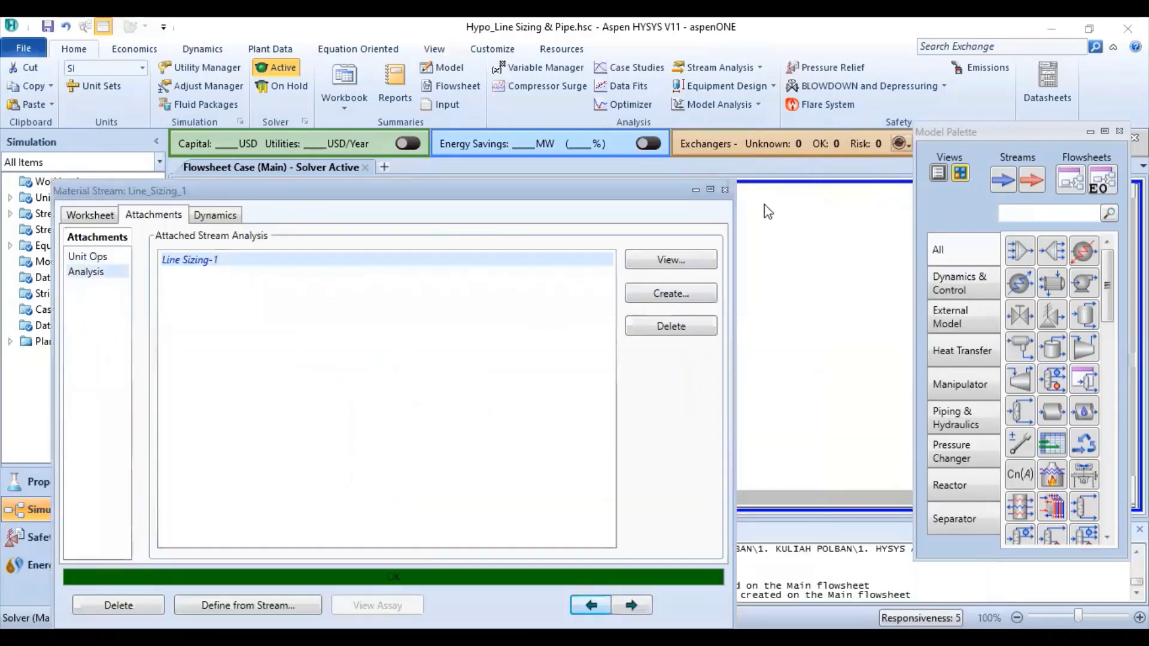
left_click(724, 190)
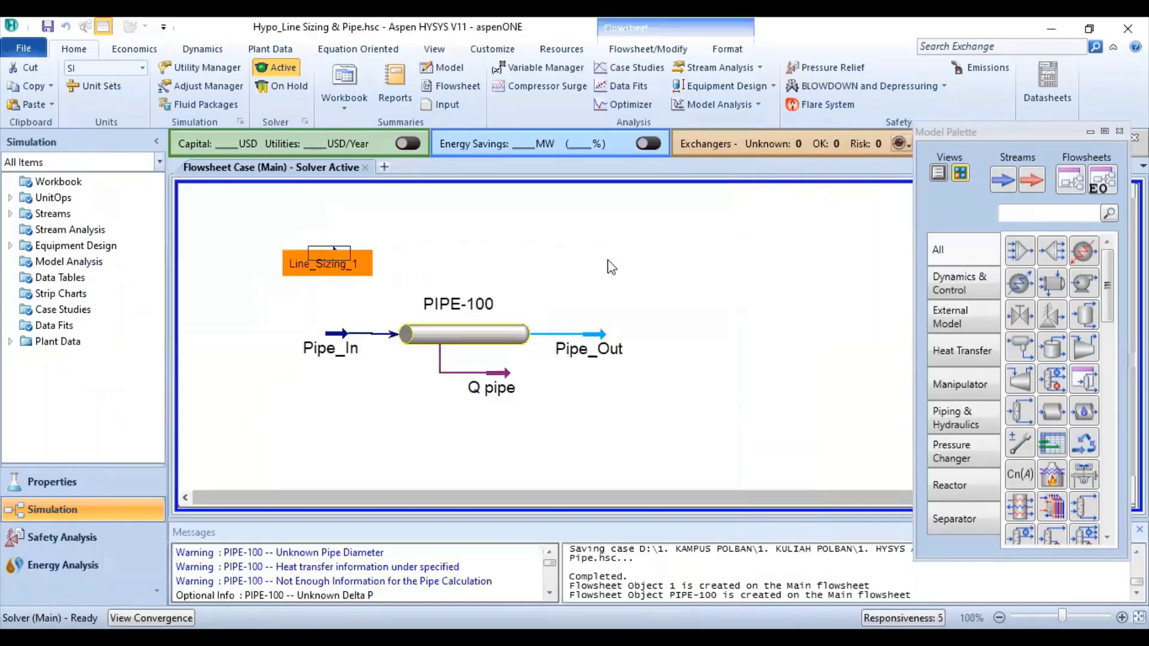
Set the nominal diameter of segment 1 in PIPE-100's sizing profile to 800 mm, keeping Schedule 40.
left_click(492, 332)
double_click(492, 332)
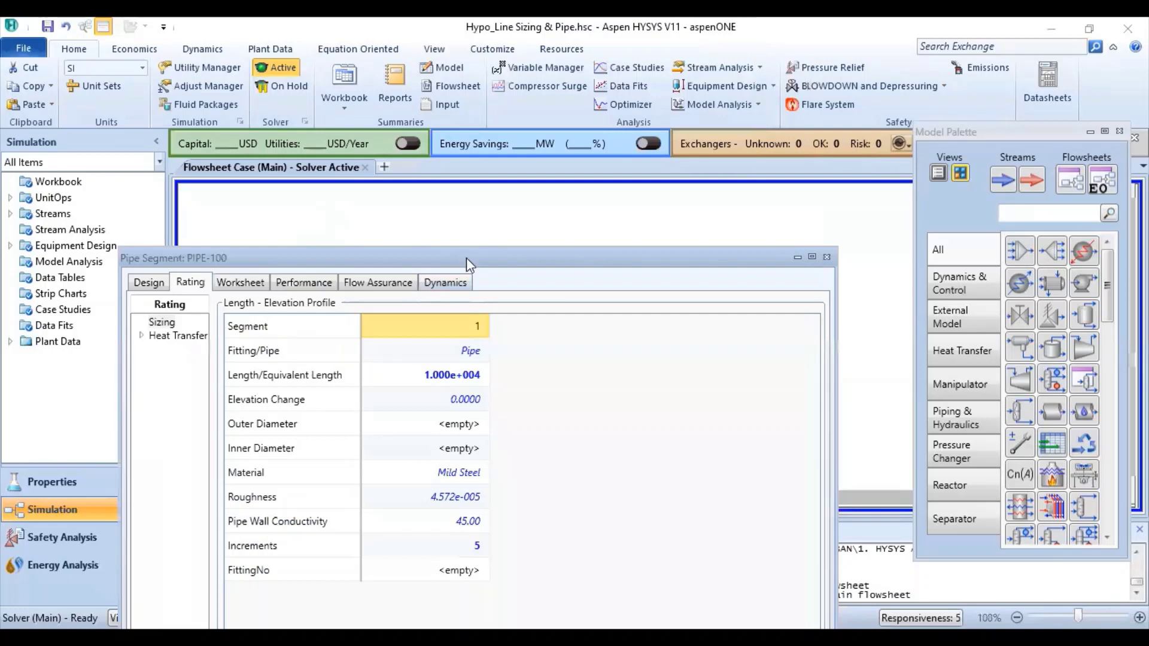
left_click_drag(465, 257, 553, 191)
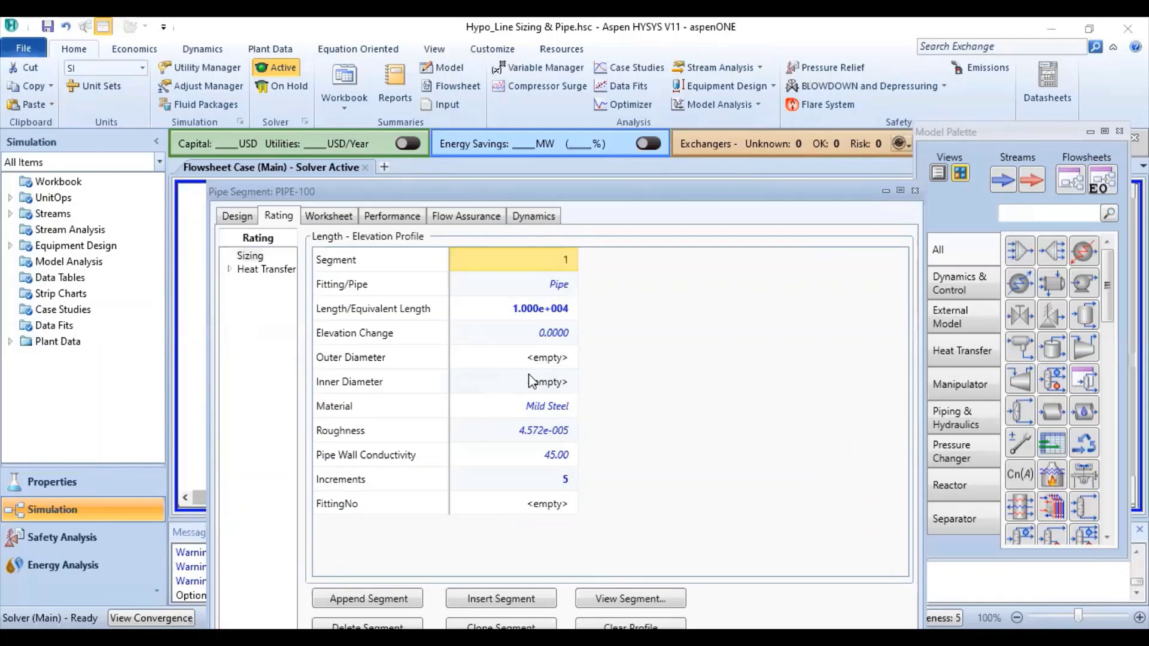
mouse_move(520, 343)
left_click(555, 359)
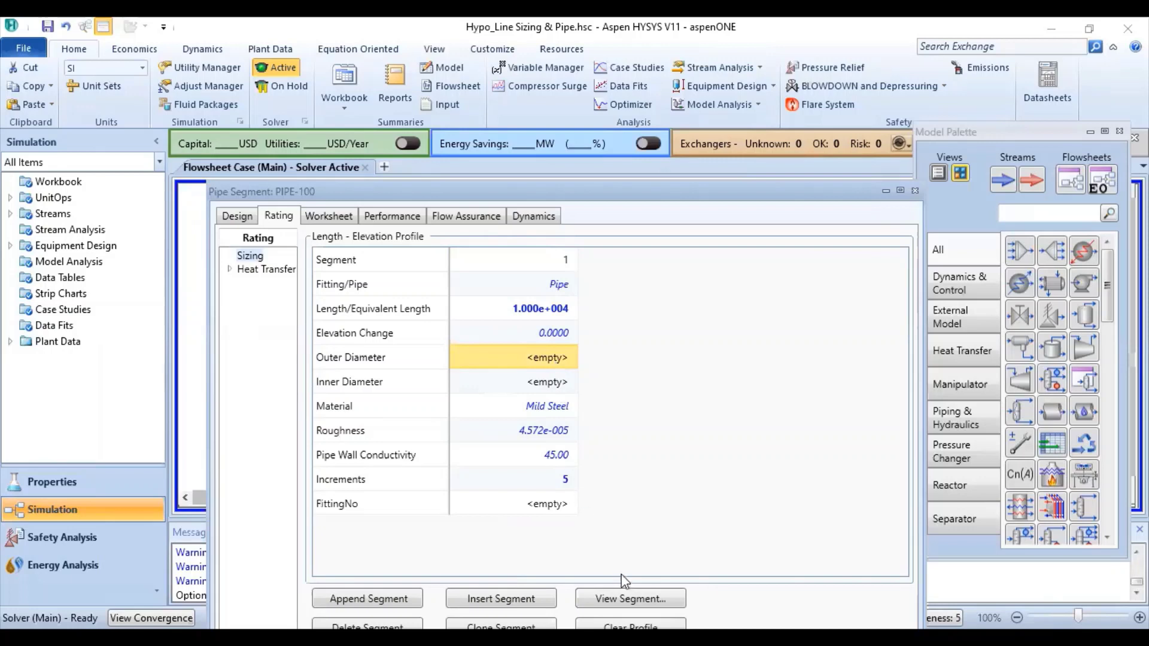
left_click(630, 598)
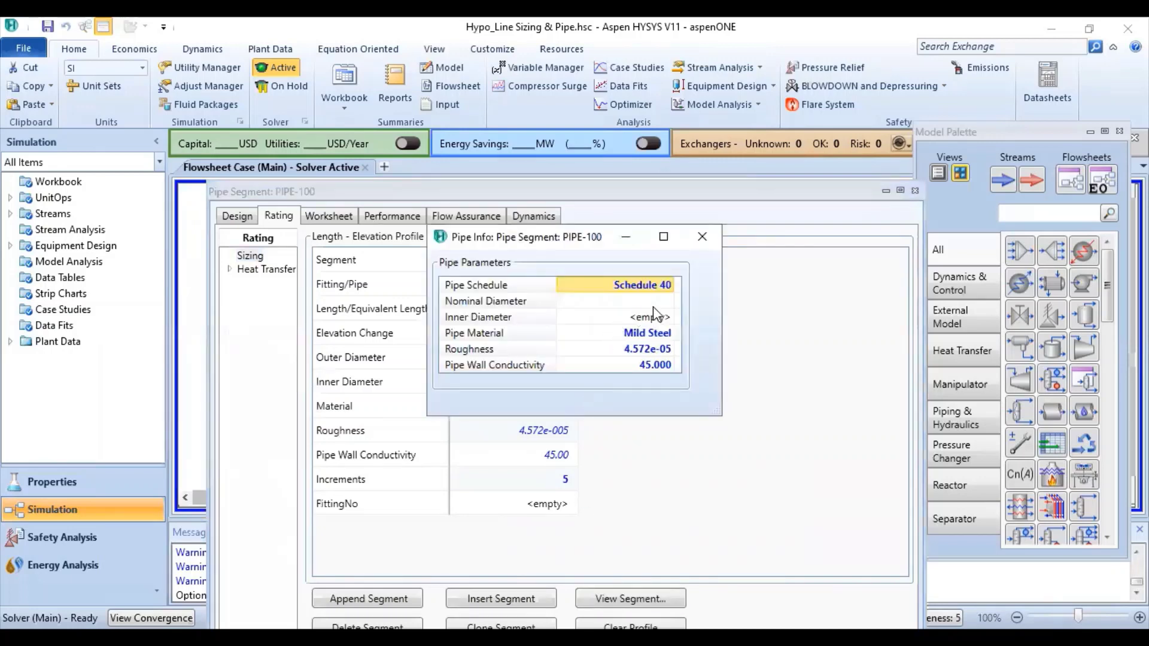
left_click(669, 301)
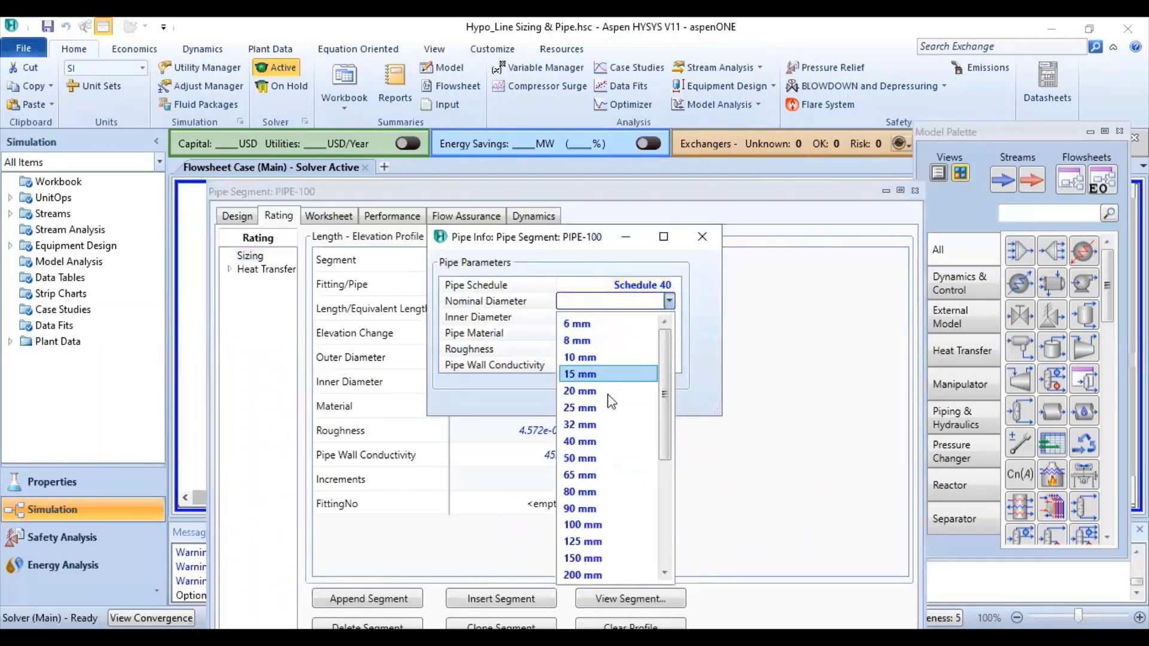
scroll(590, 492, "down", 4)
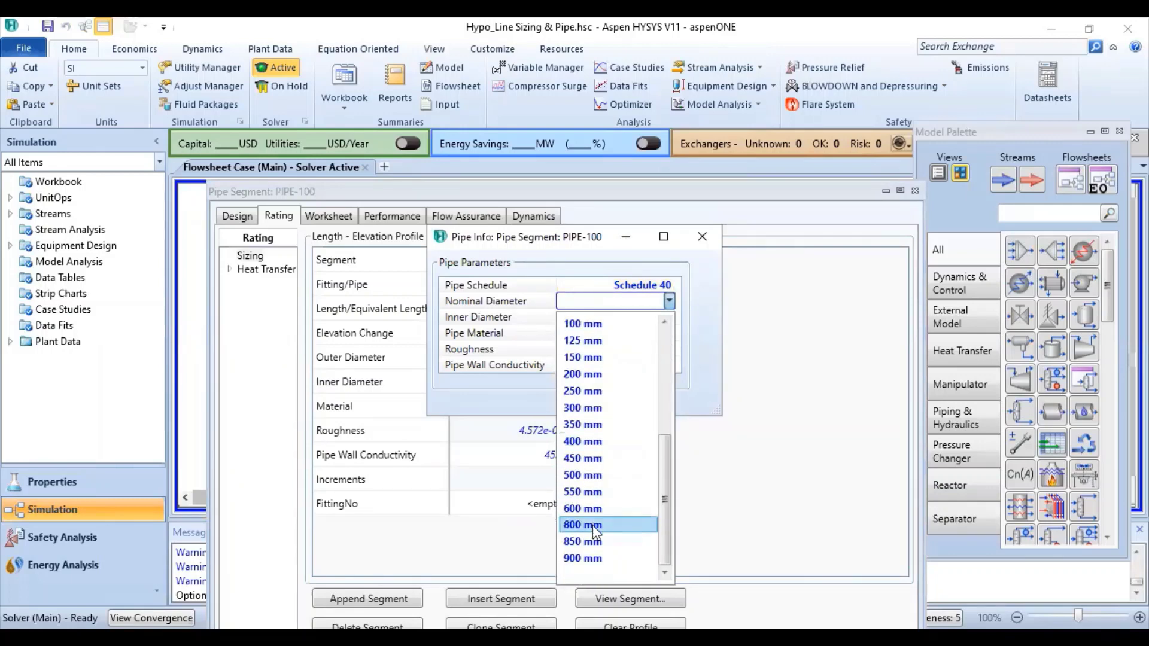
left_click(591, 524)
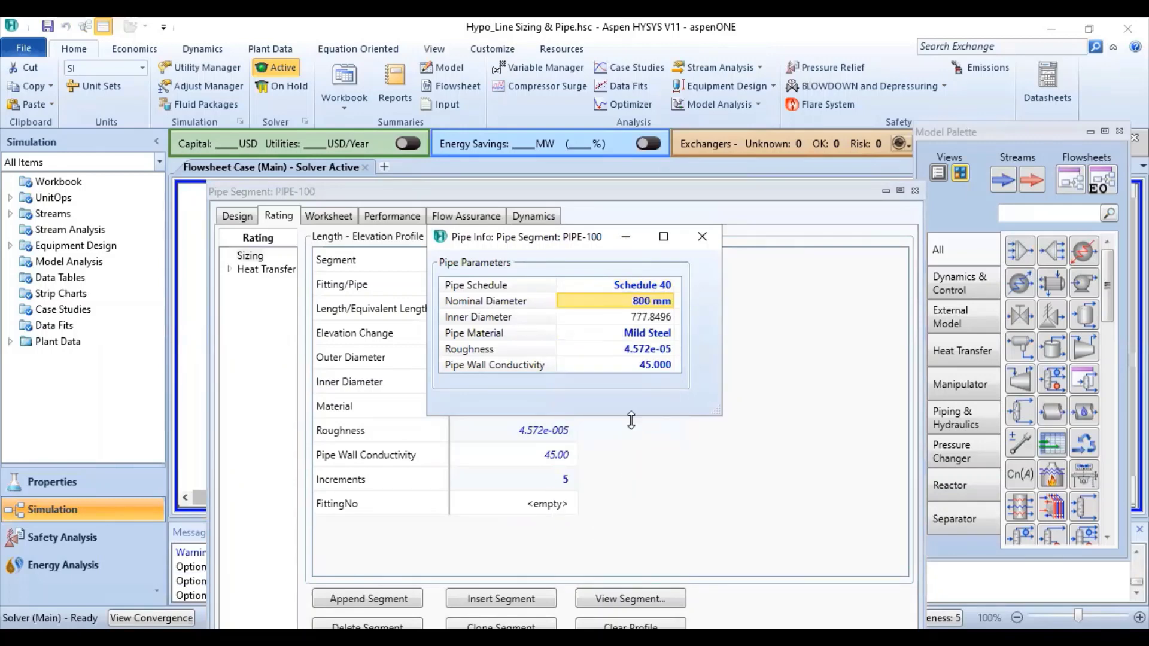
mouse_move(633, 319)
left_click(702, 236)
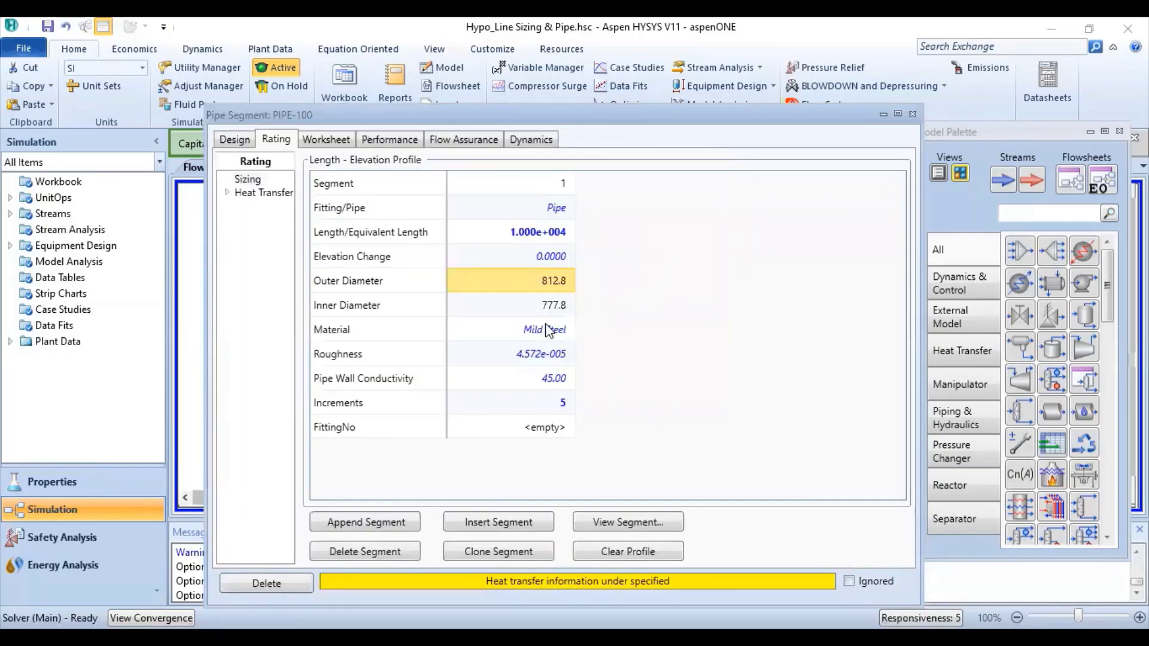
Set the Pipe_Out temperature to 25 °C in PIPE-100's stream conditions.
left_click(326, 141)
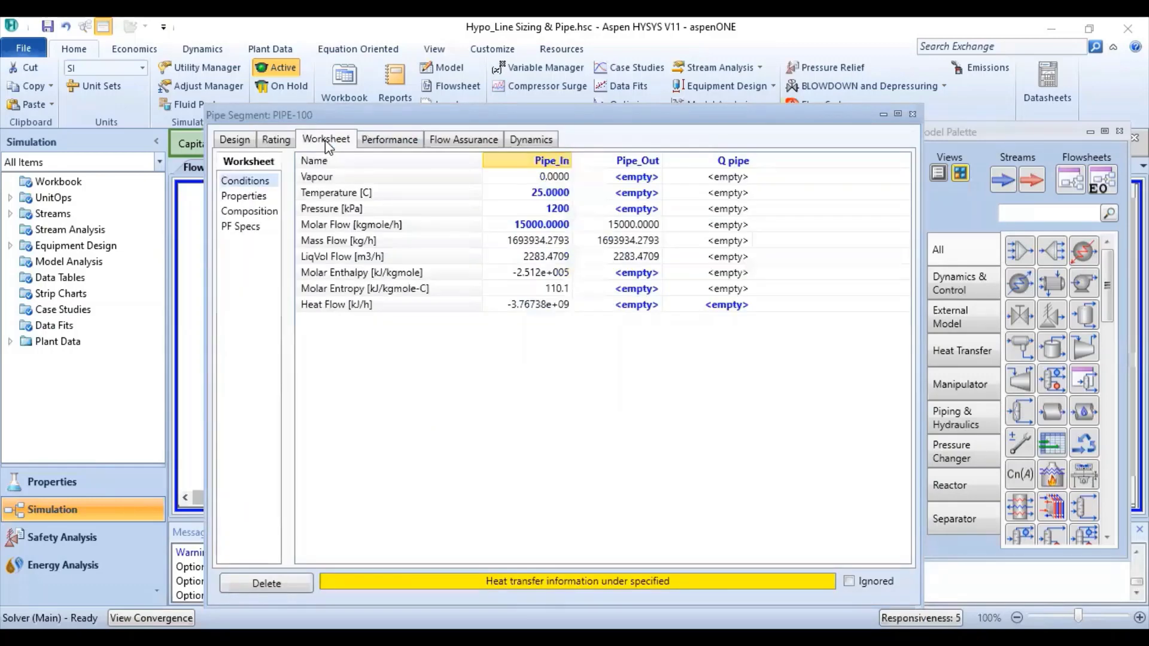
left_click(634, 193)
type("25")
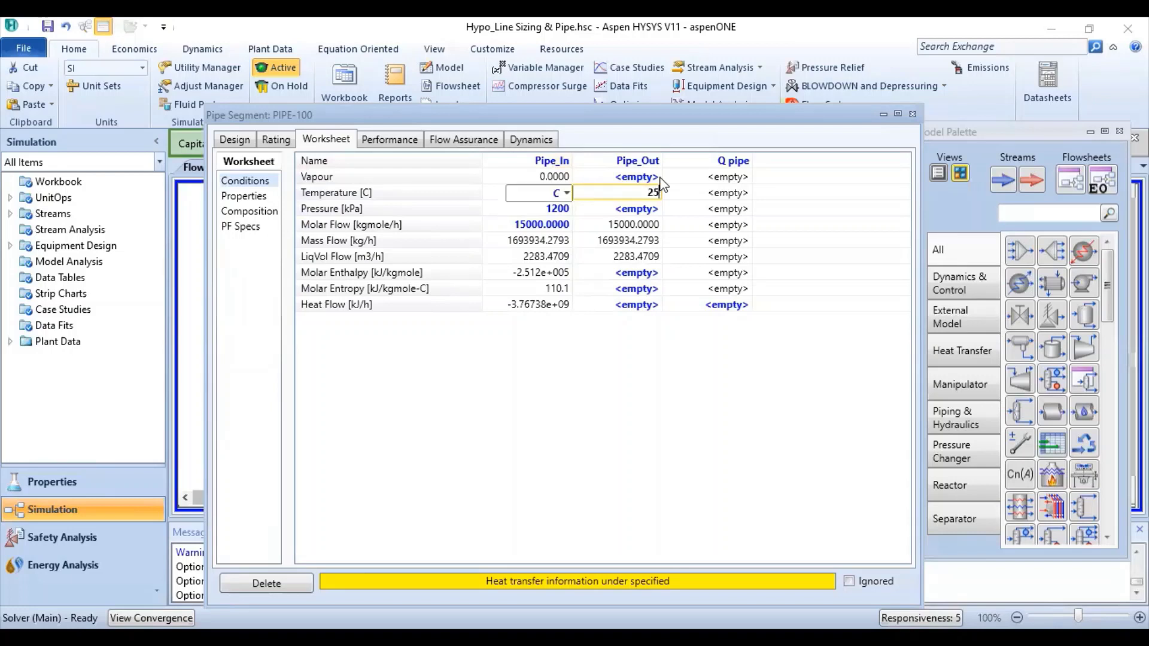
key("Return")
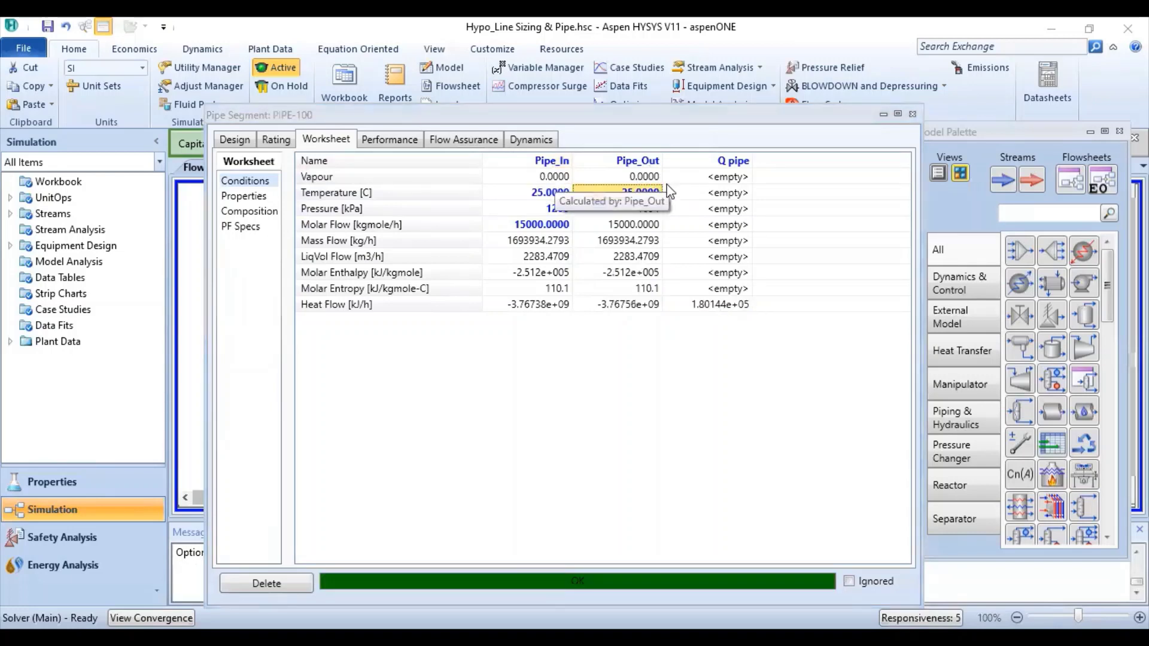
Review PIPE-100's outlet pressure, stream properties, flow correlations with pressure drop and duty, and segment sizing data.
mouse_move(661, 215)
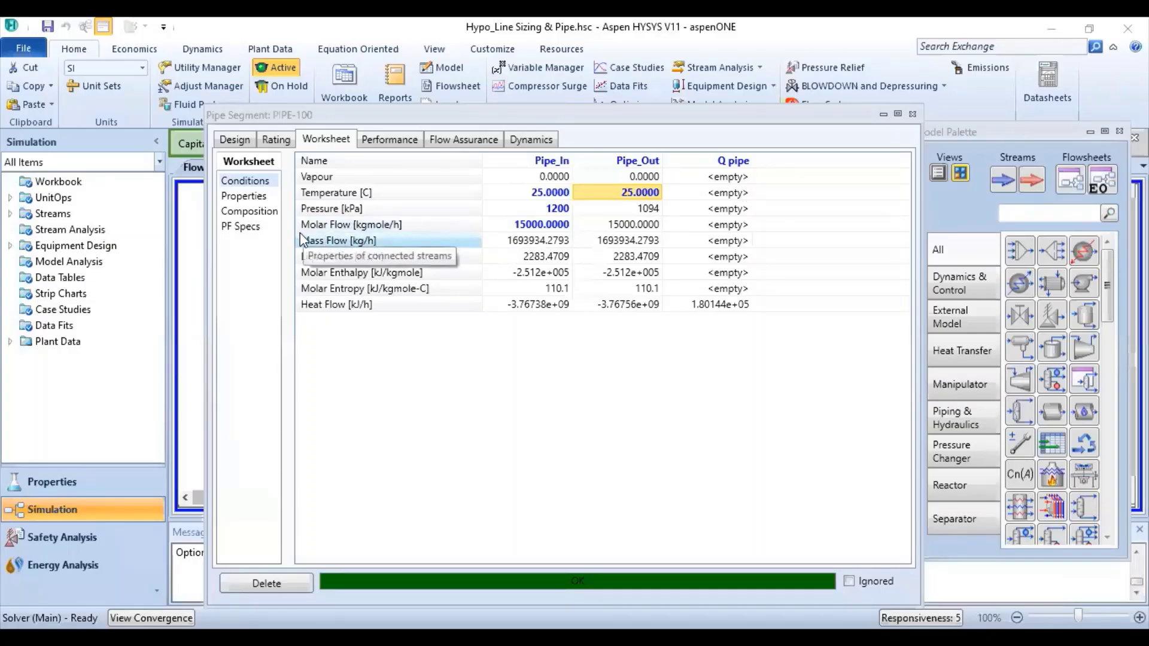
left_click(252, 199)
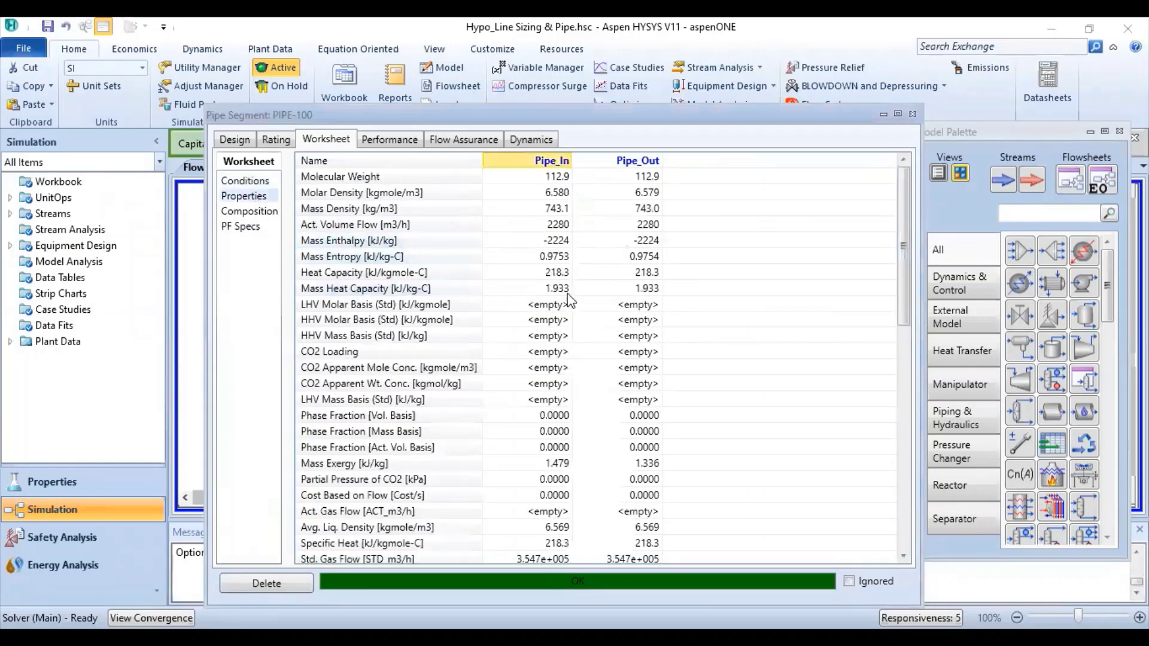
mouse_move(572, 289)
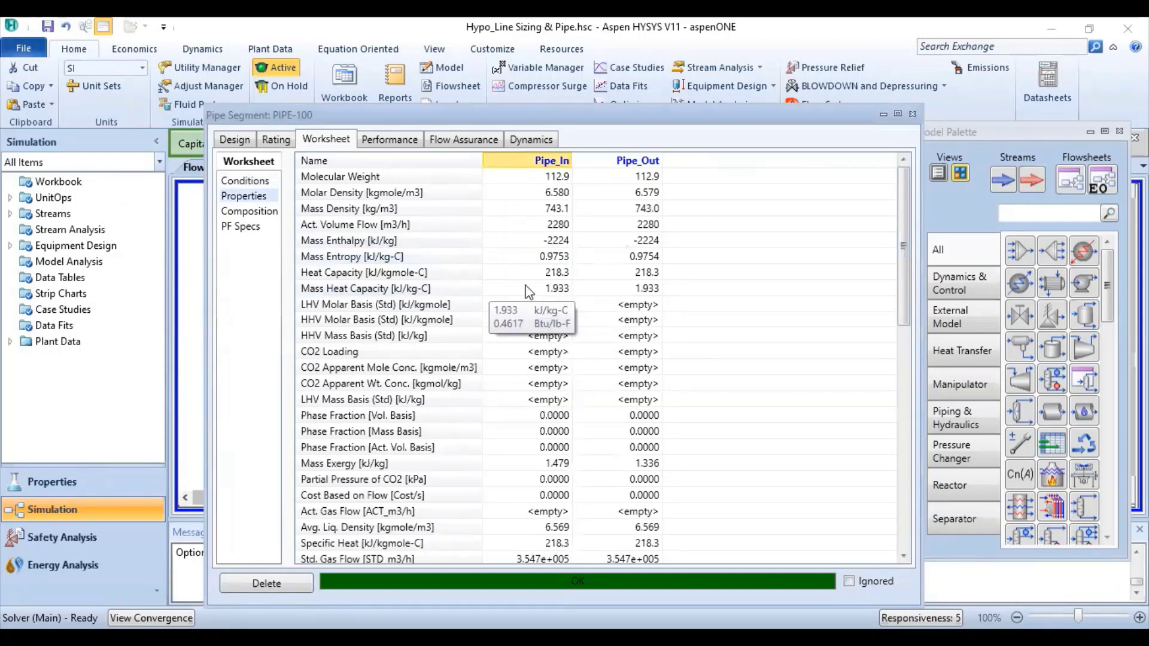
left_click(236, 141)
left_click(246, 197)
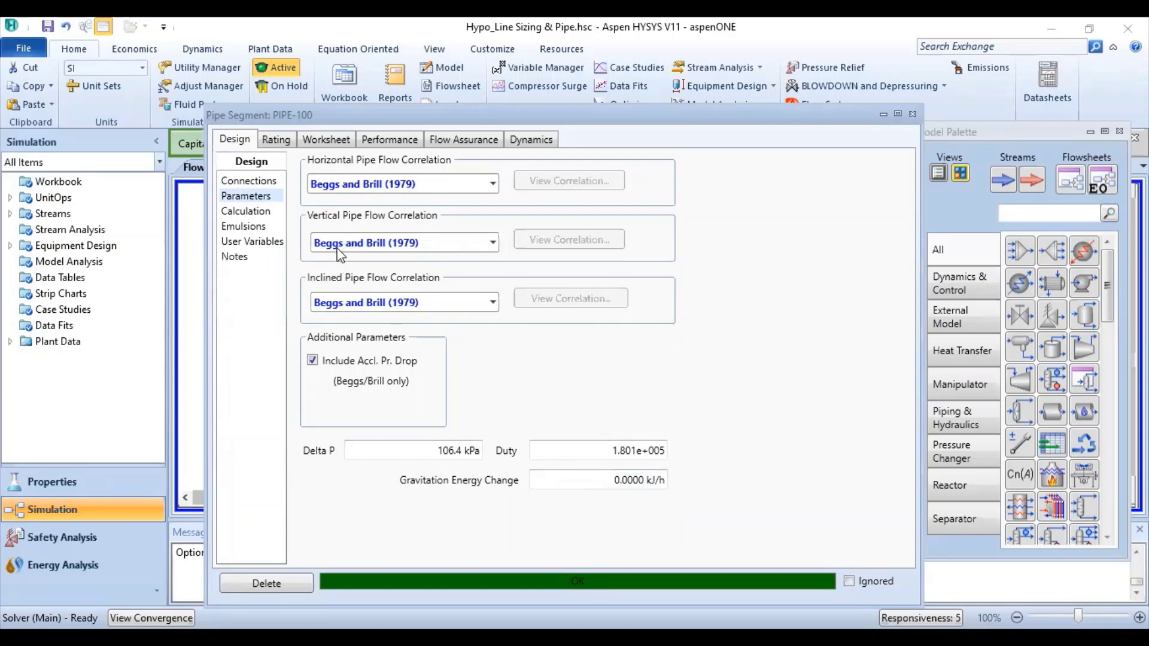
left_click(277, 138)
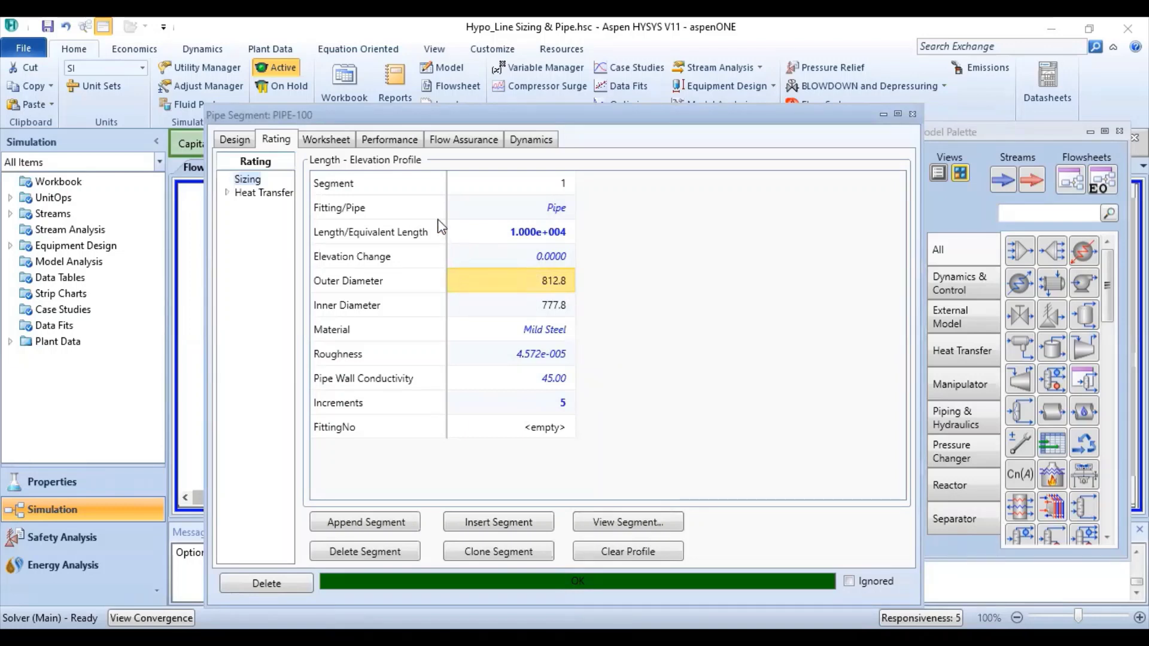
Examine PIPE-100's pipe profile table, including pressure, total dP, heat transferred and liquid holdup along the length.
left_click(409, 146)
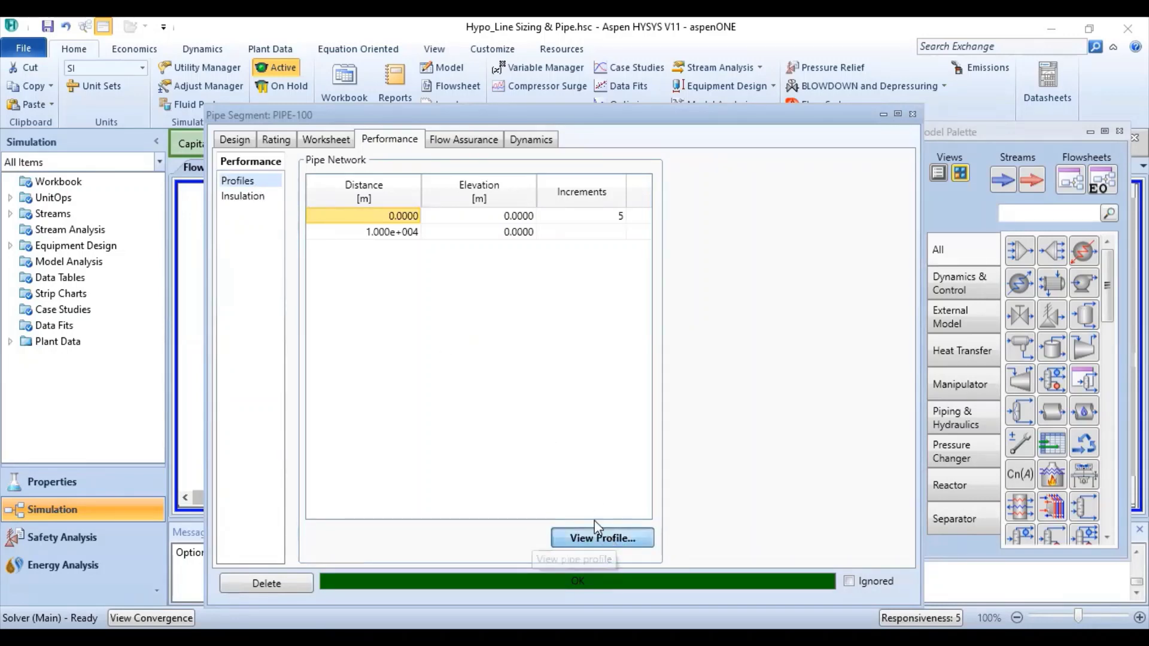
left_click(604, 536)
left_click_drag(369, 157, 469, 157)
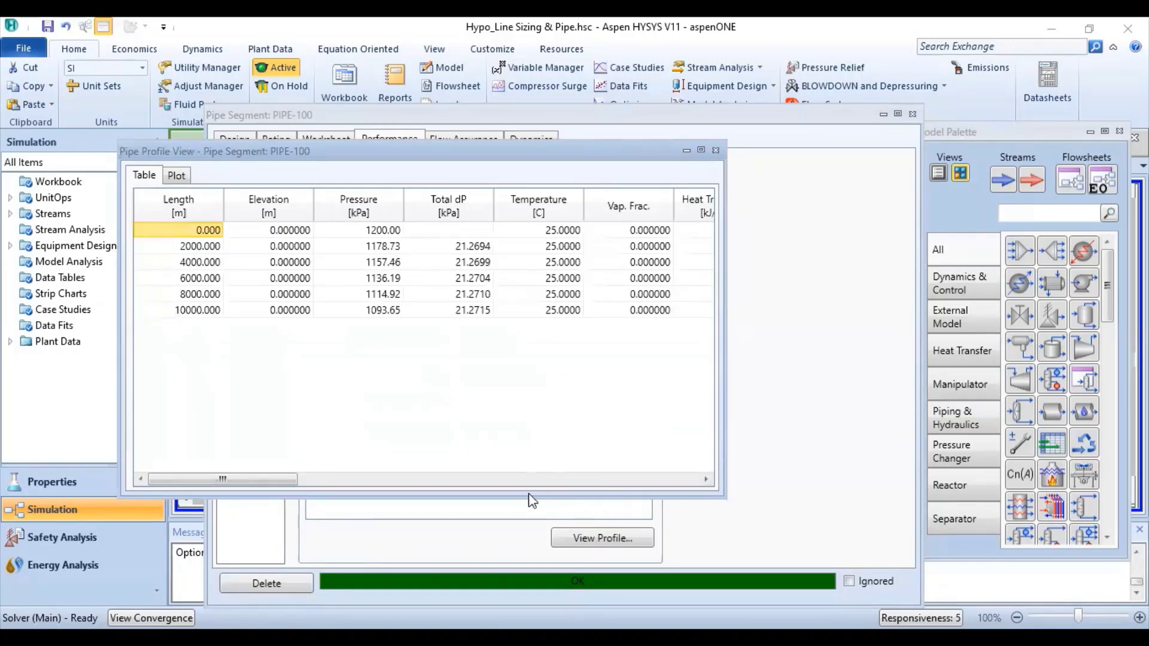
left_click_drag(292, 482, 329, 483)
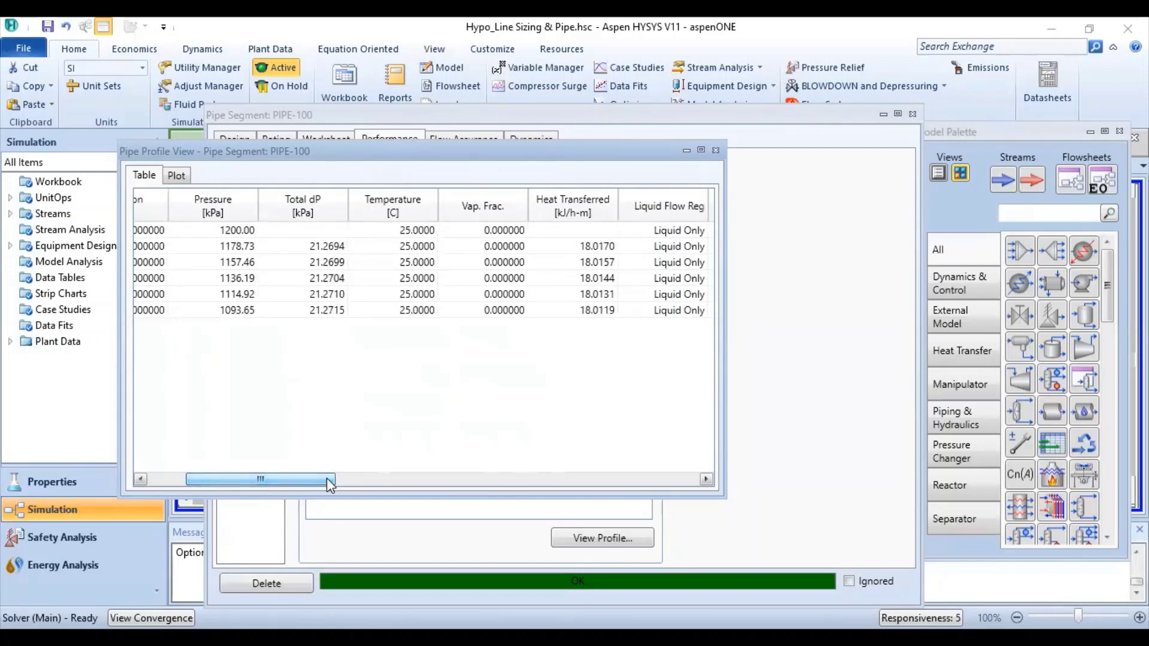
left_click_drag(328, 485, 397, 475)
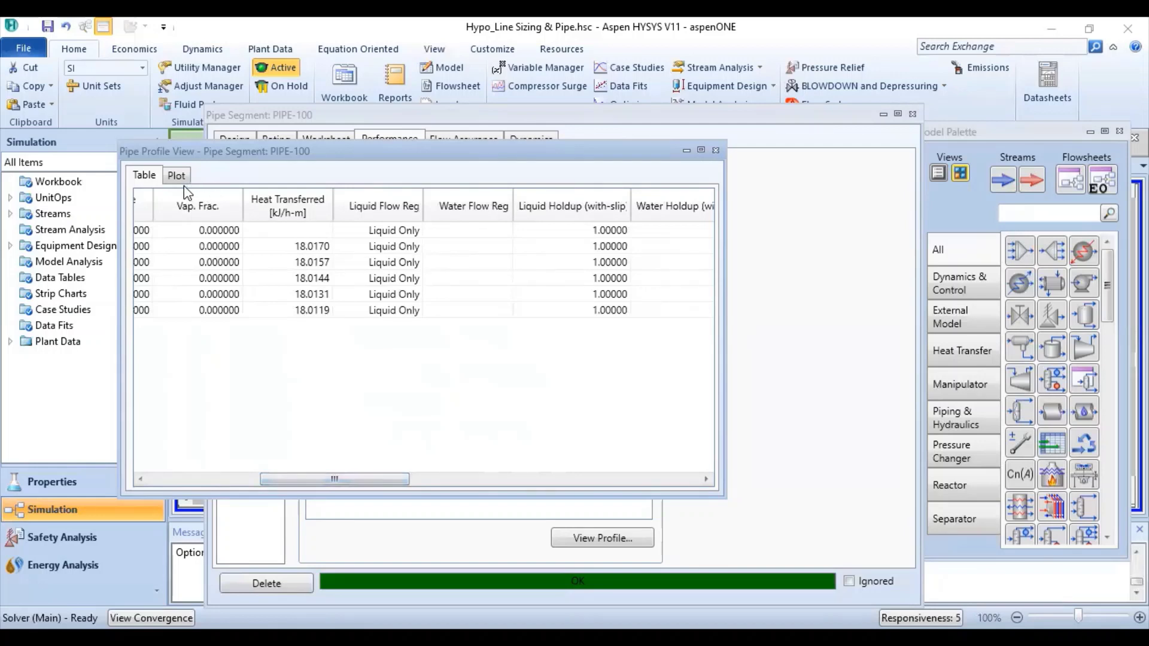
left_click_drag(372, 475, 223, 477)
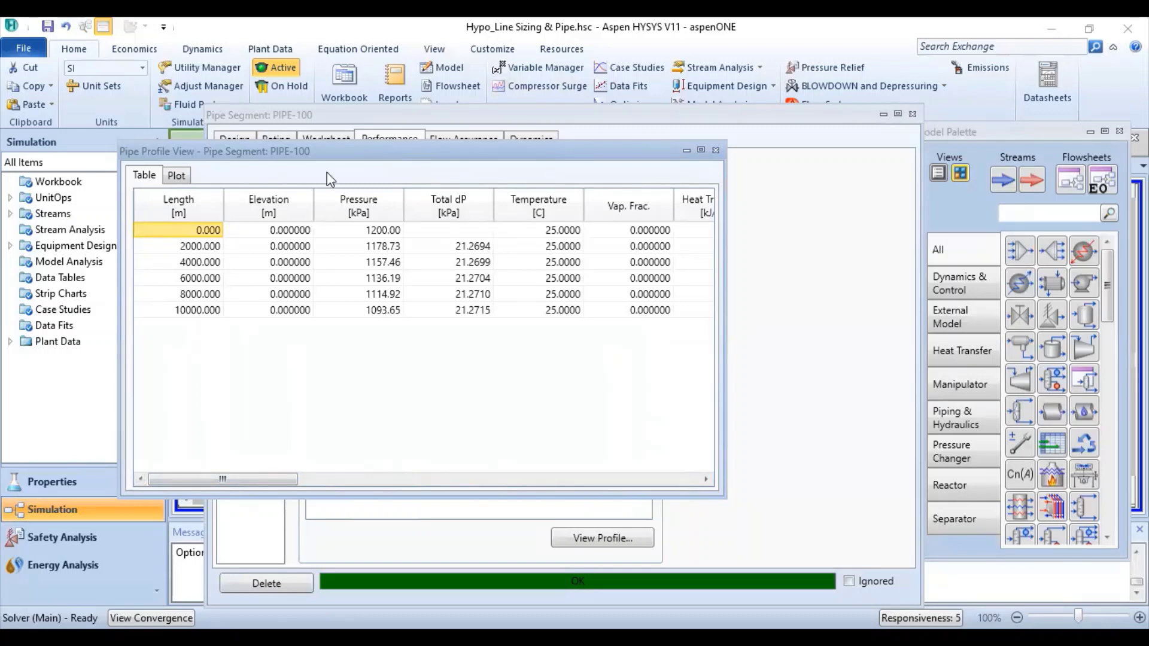
Examine PIPE-100's profile plots of elevation, temperature, pressure, vapour fraction, heat transfer and pressure gradients along the pipe length.
left_click(184, 179)
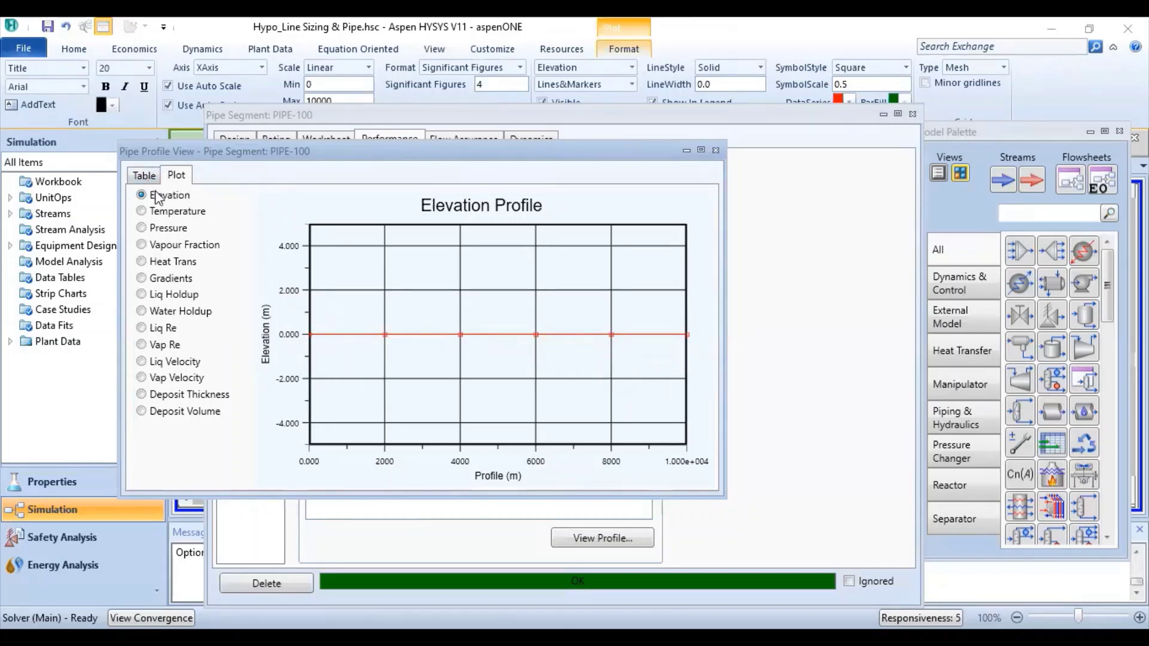
left_click(141, 210)
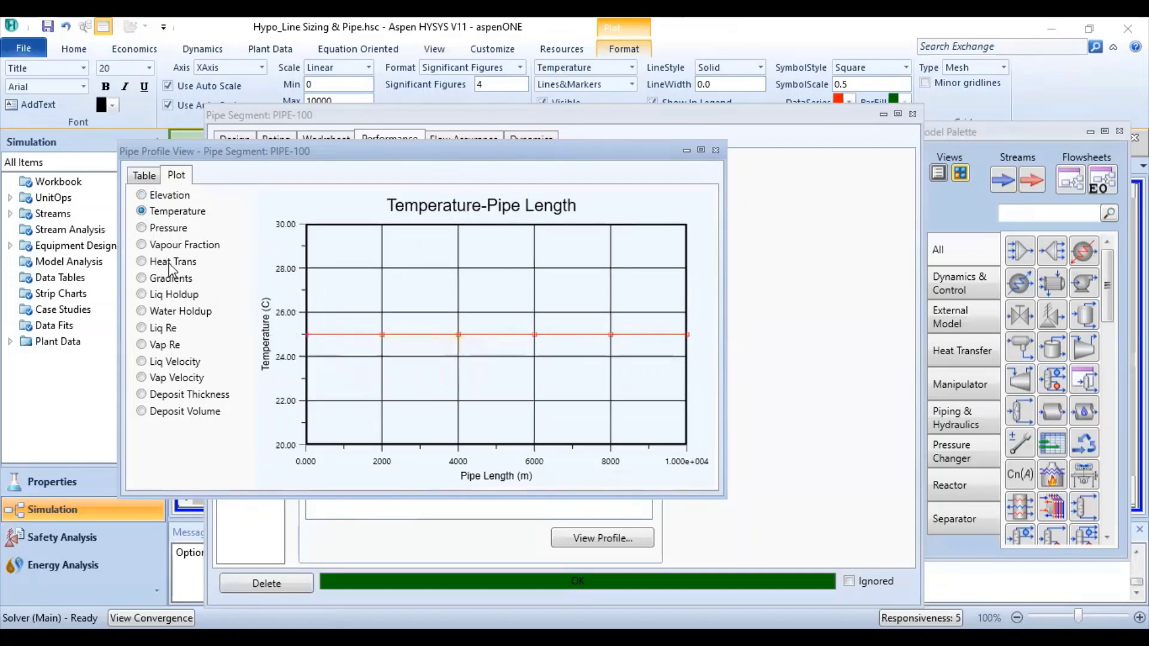
left_click(142, 228)
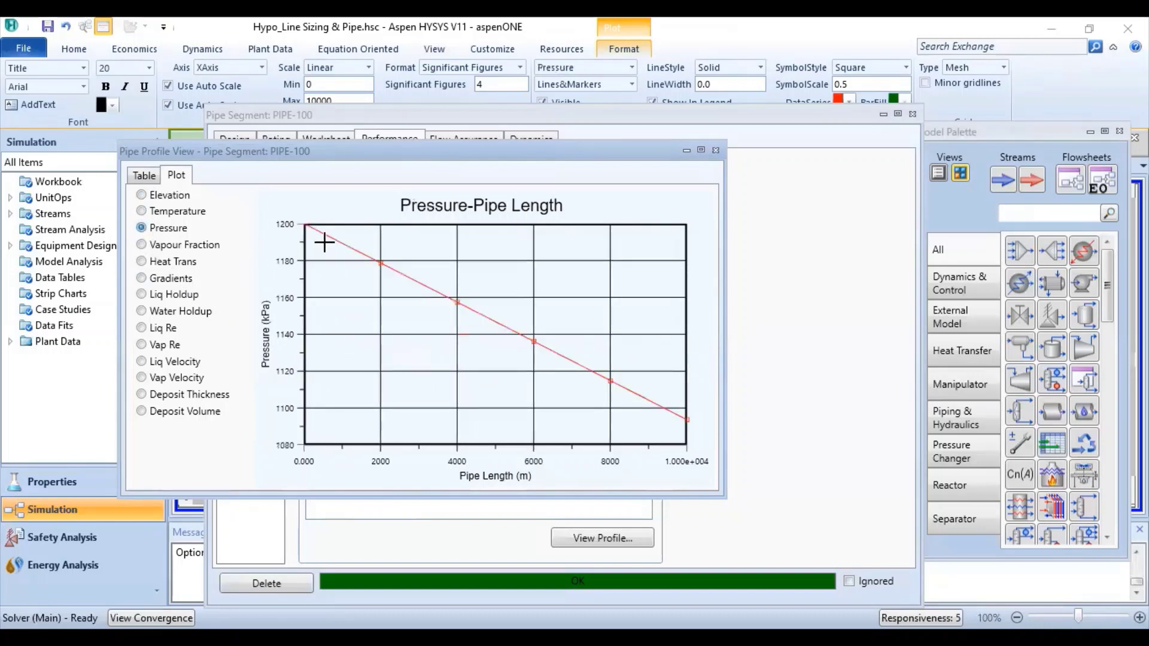
mouse_move(473, 311)
left_click(142, 245)
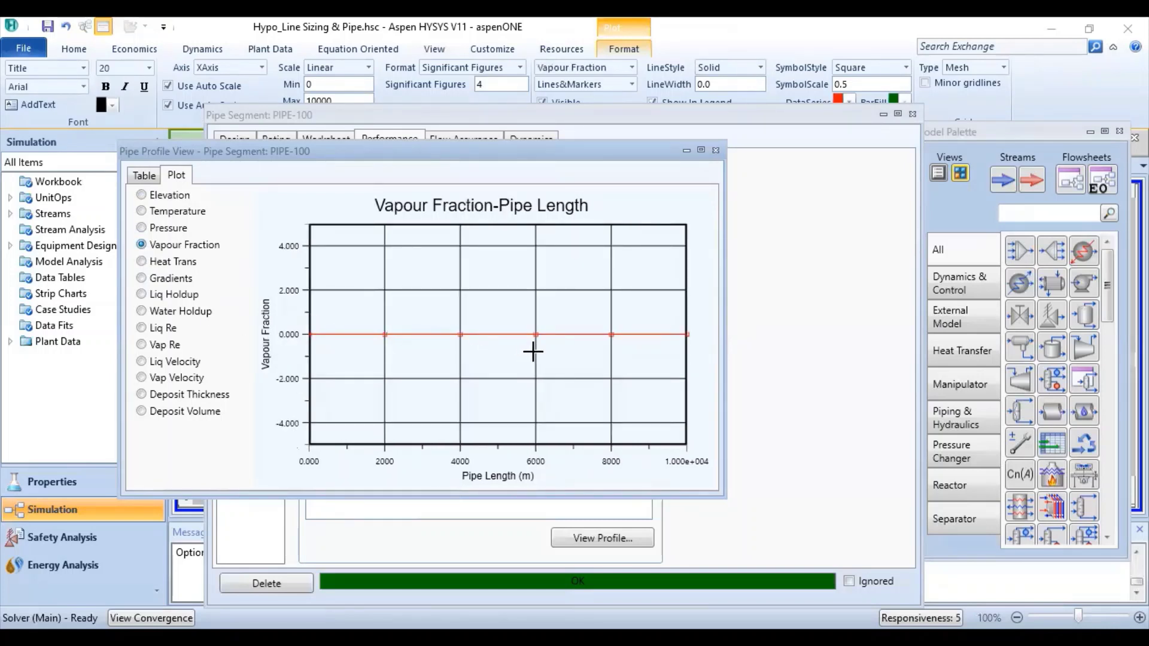
left_click(142, 262)
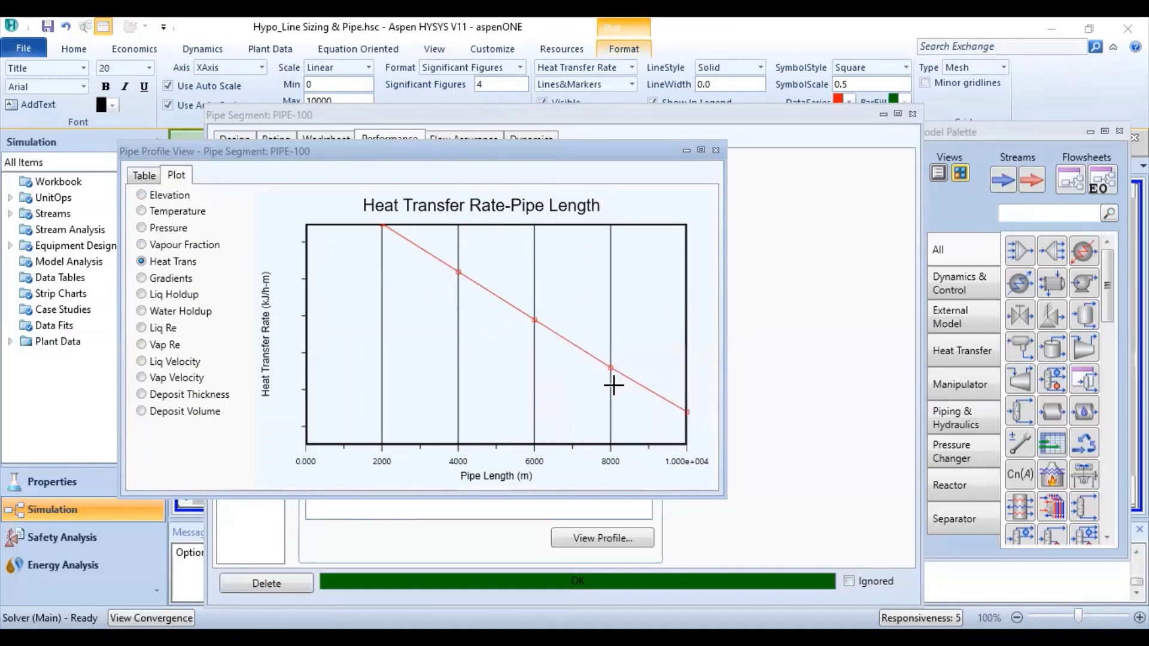
left_click(140, 279)
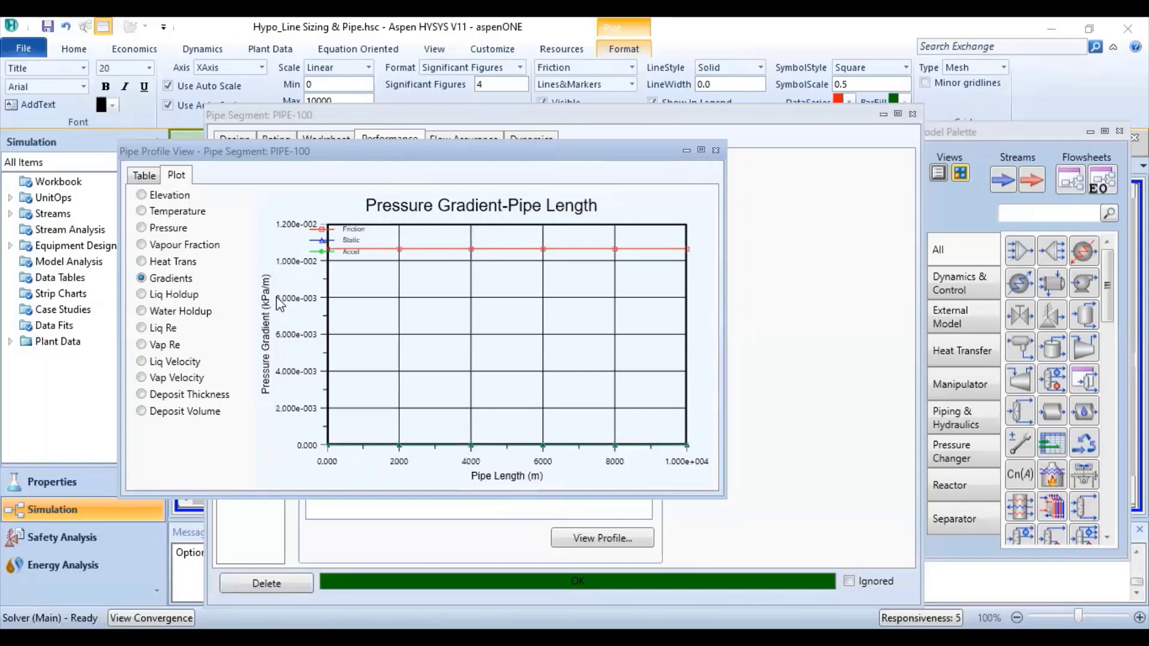
Examine PIPE-100's profile plots of liquid and water holdup, Reynolds numbers, phase velocities and deposit thickness and volume, and close the profile view.
left_click(144, 302)
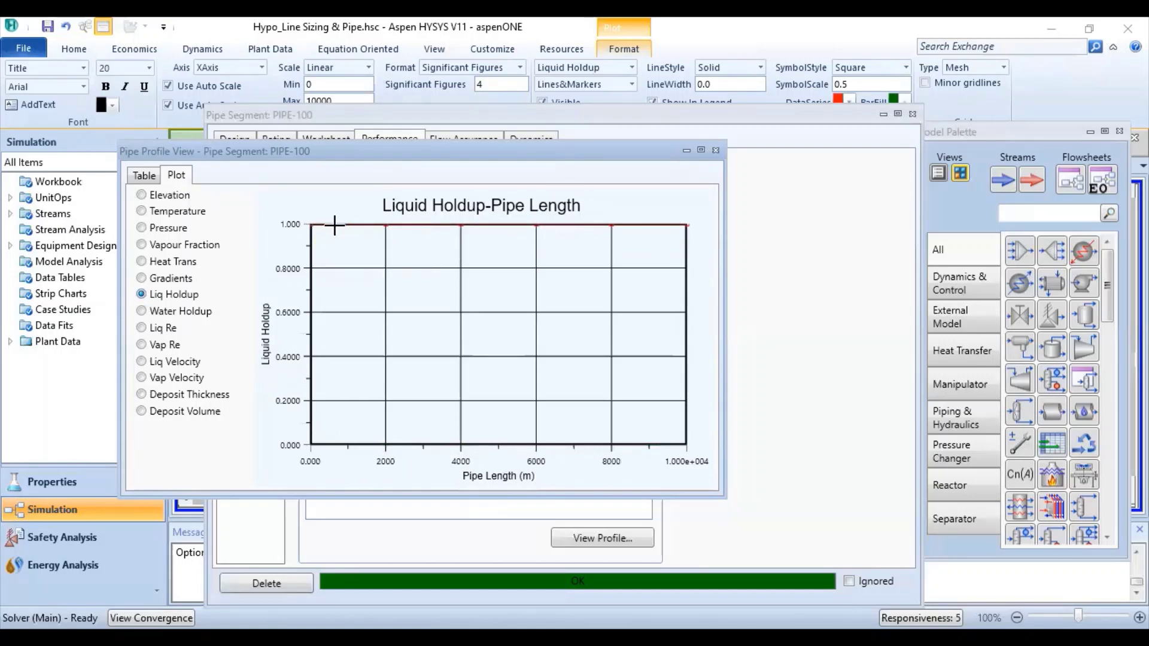
left_click(140, 312)
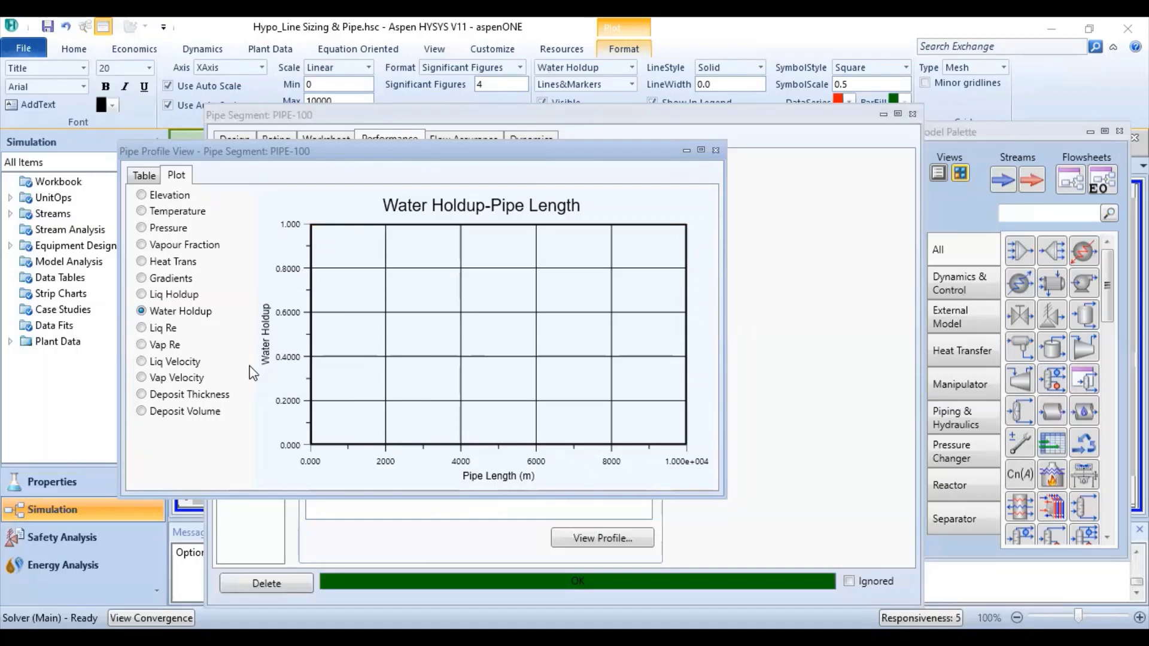
left_click(142, 328)
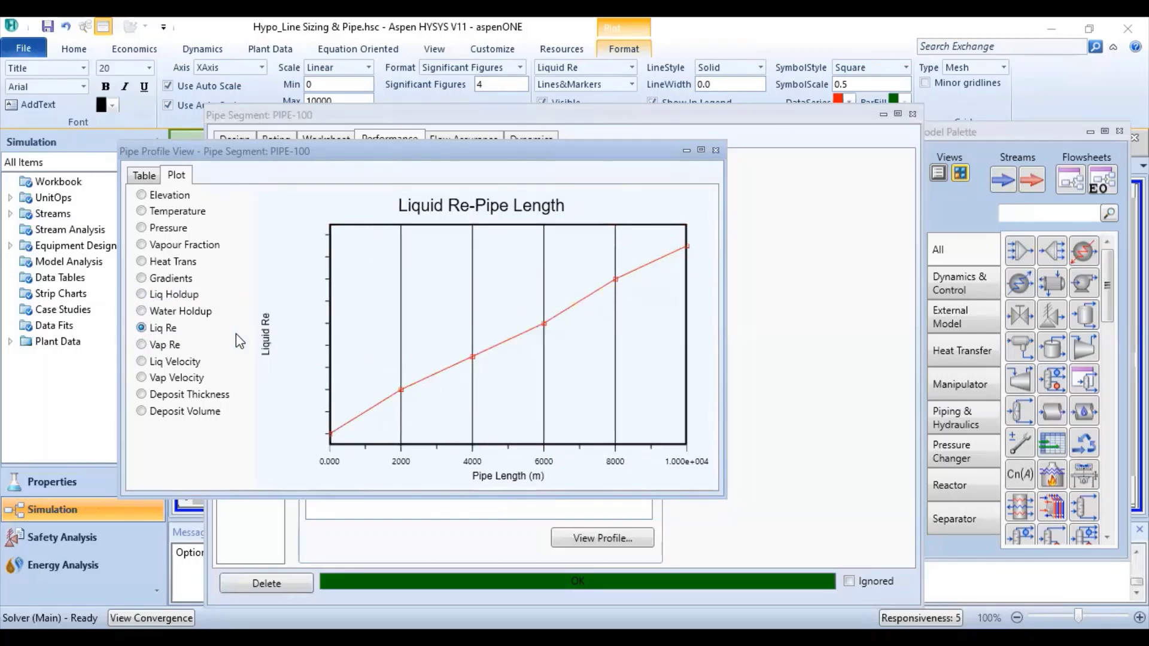
left_click(142, 344)
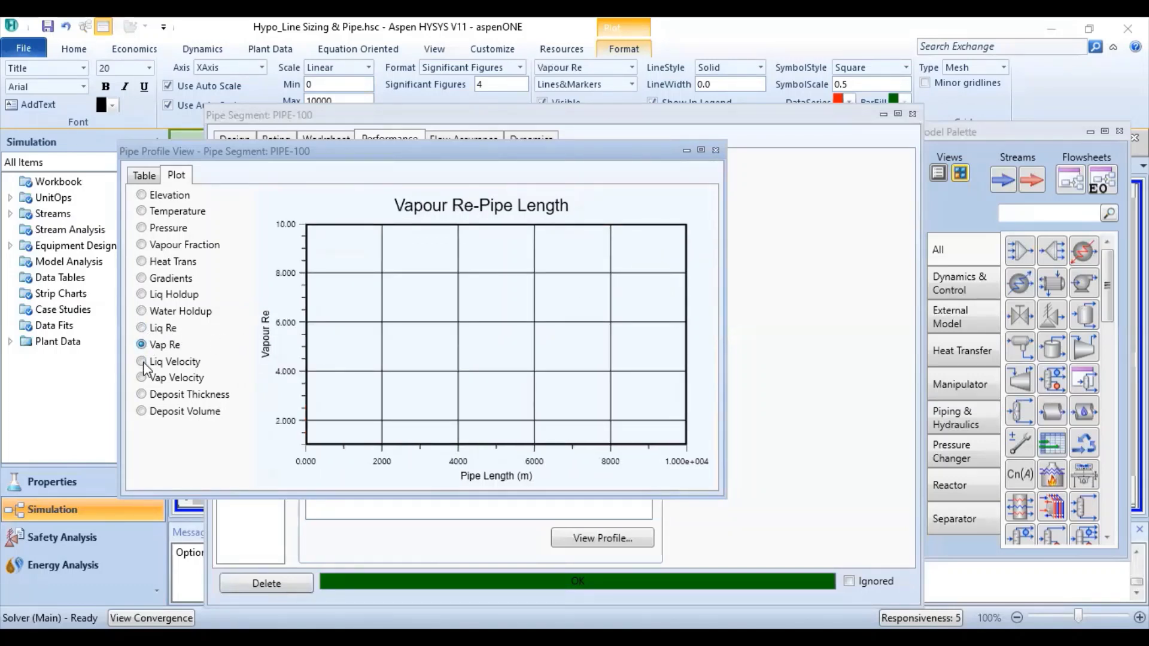
left_click(142, 361)
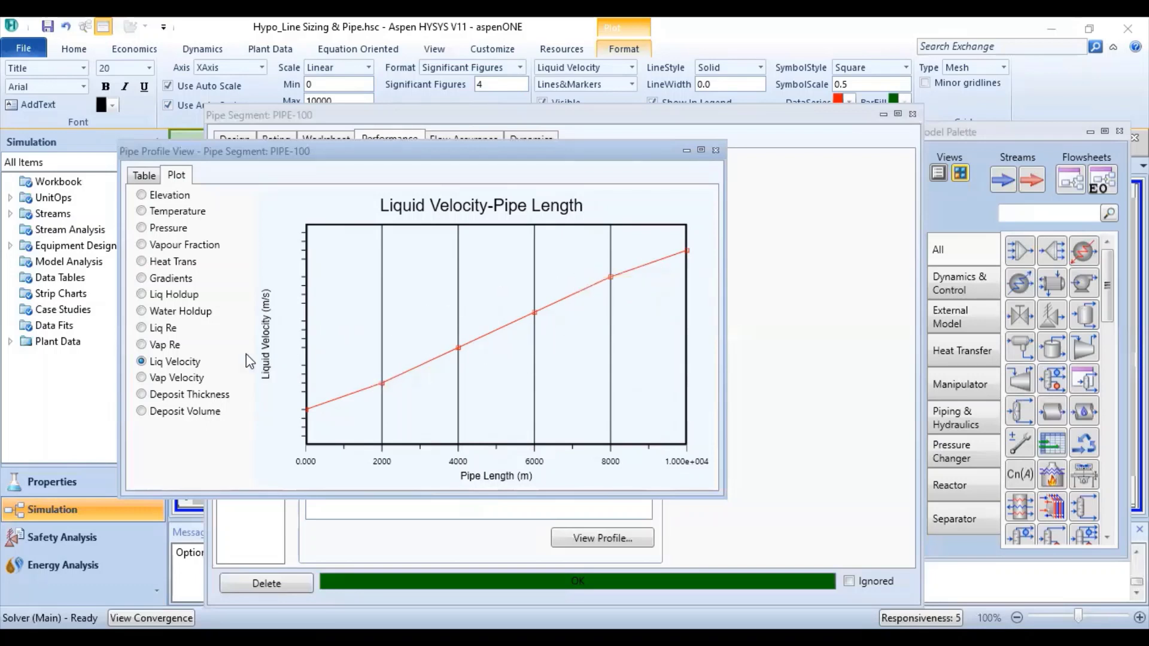
left_click(142, 378)
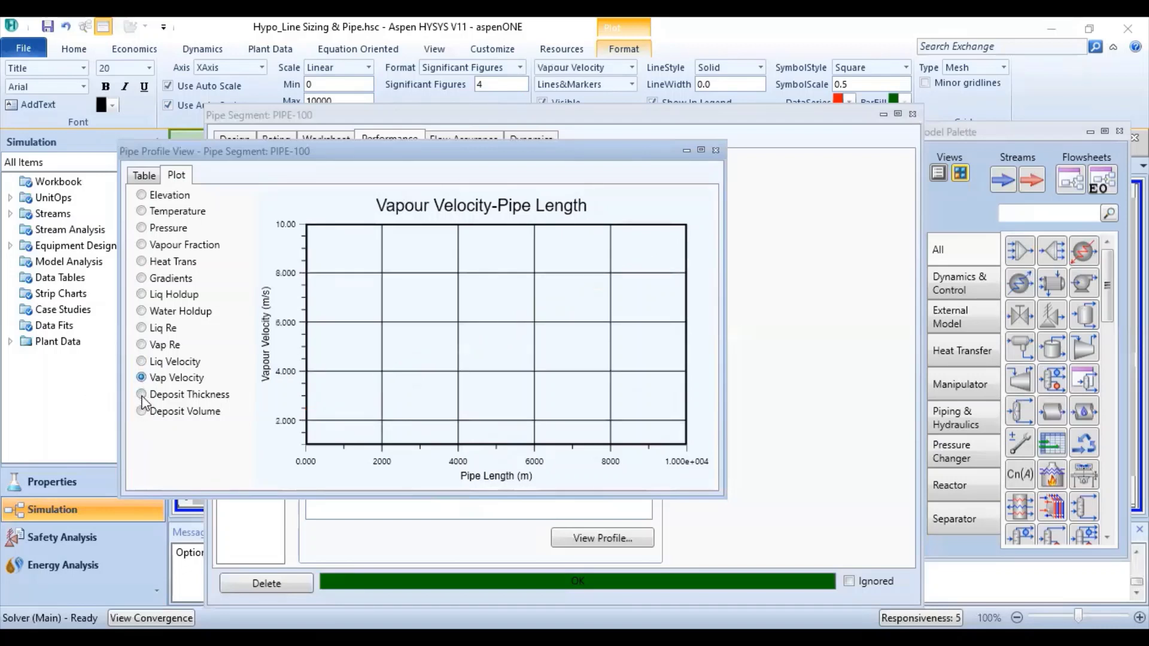
left_click(142, 396)
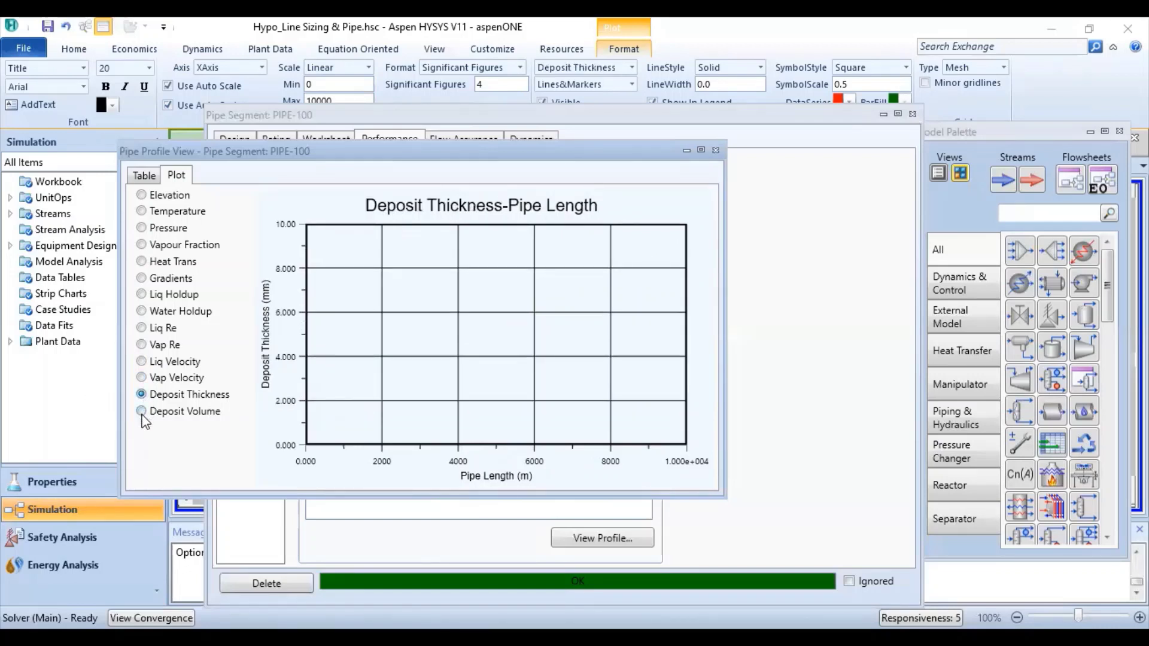
left_click(141, 413)
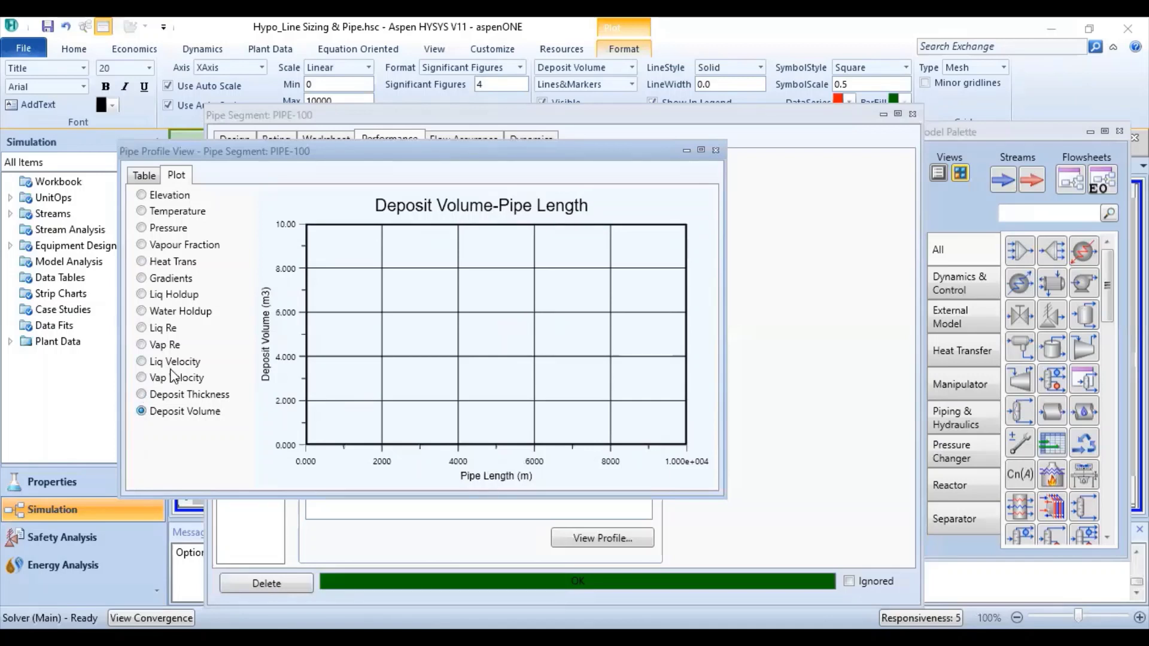
left_click(716, 151)
Review the CO2 corrosion models in PIPE-100's flow assurance settings, keep NORSOK Standard M-506, and switch the pH option to Calc PH.
left_click(465, 140)
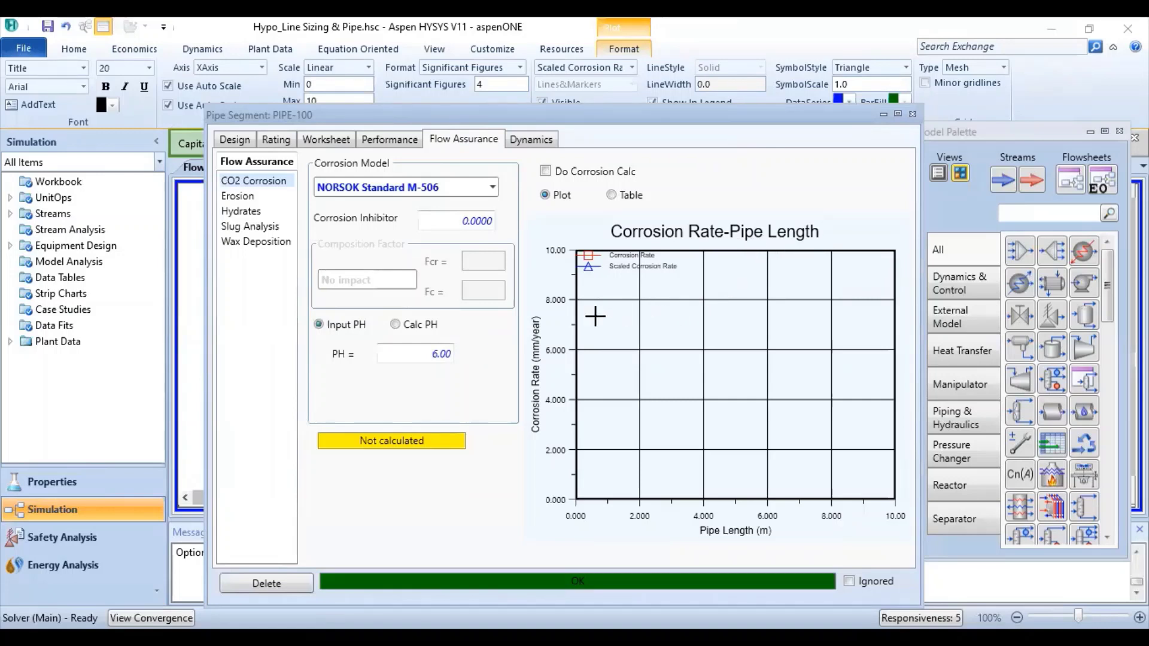
left_click(492, 188)
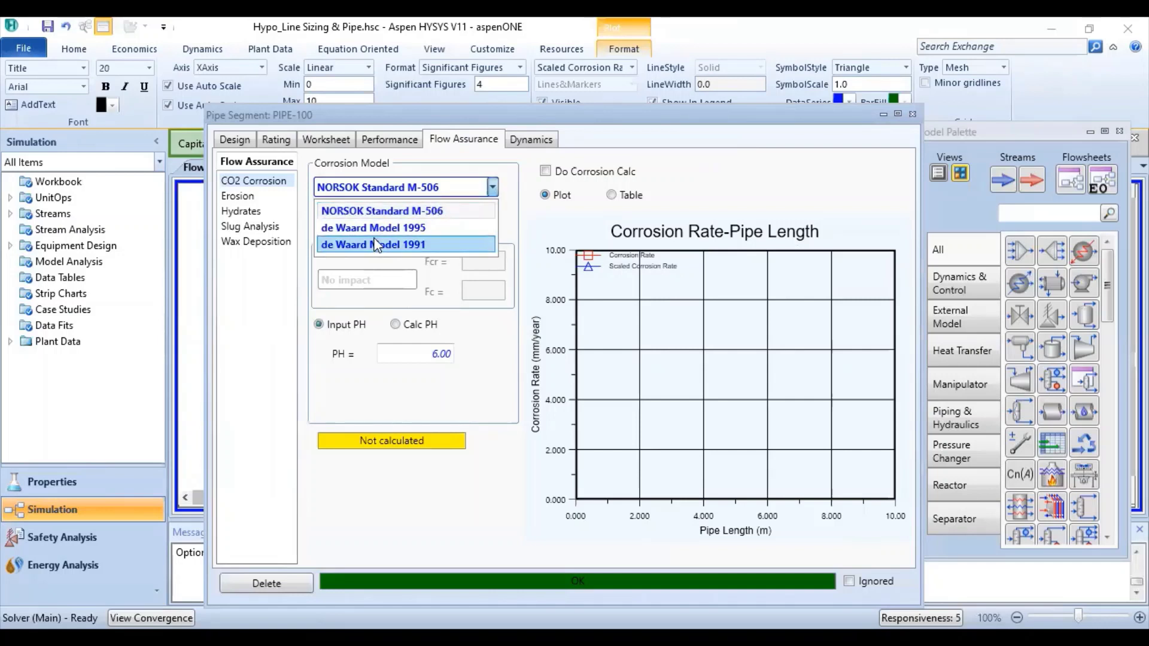
left_click(489, 186)
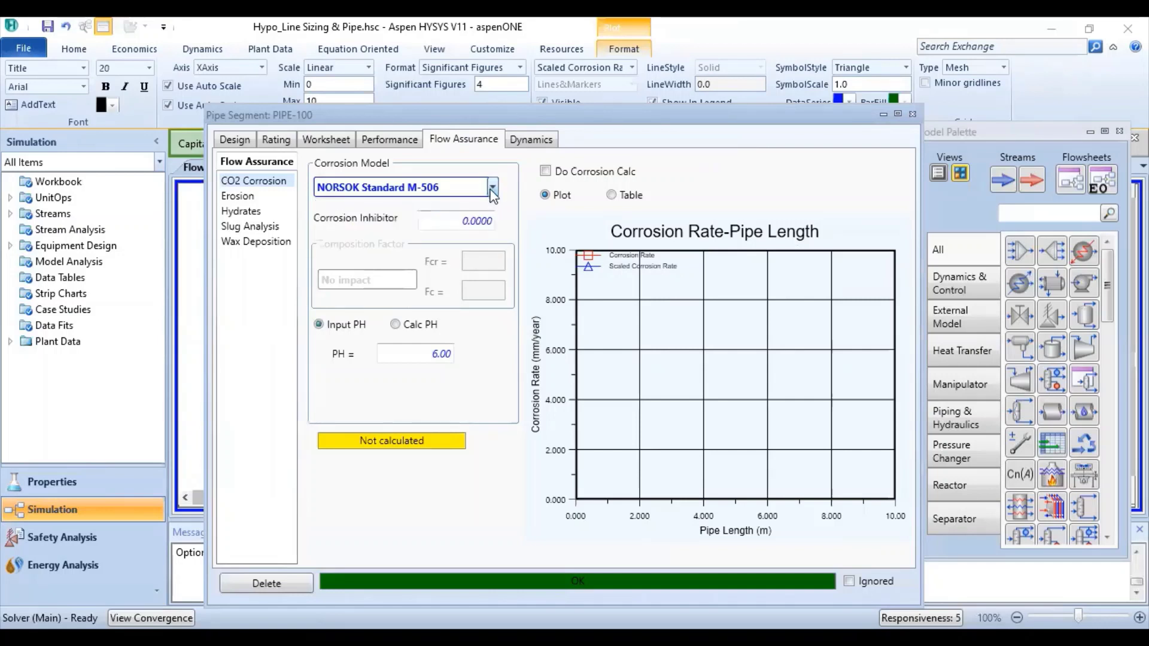
left_click(397, 326)
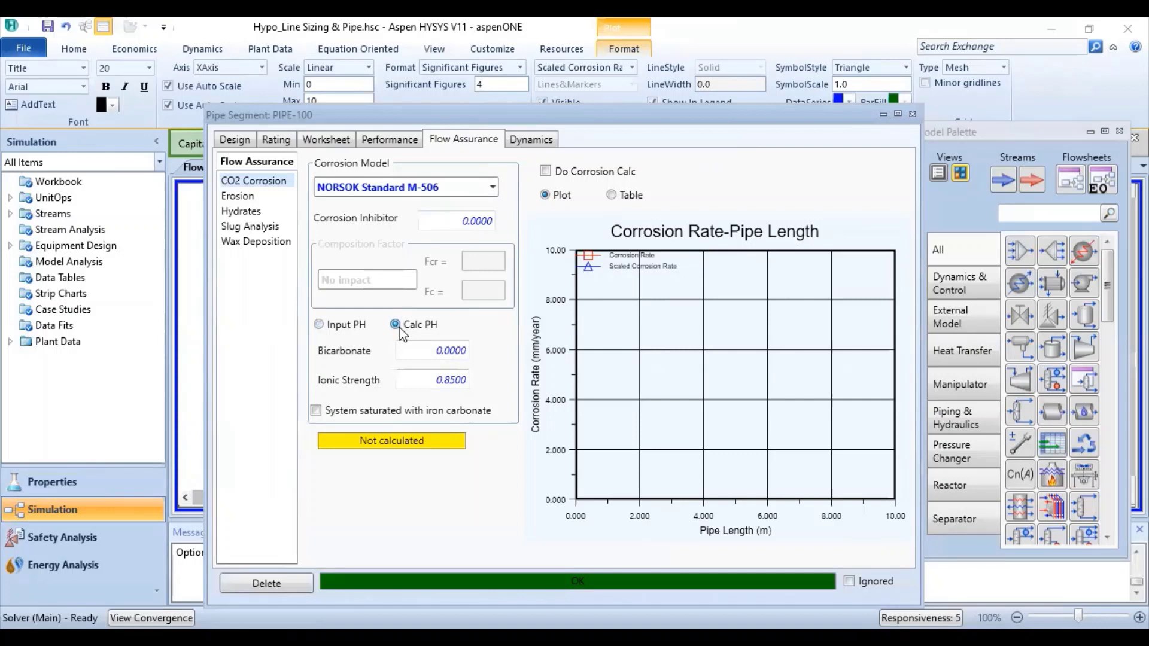
Review PIPE-100's erosion constants, hydrates, slug analysis and wax deposition settings, and close the pipe segment window.
left_click(244, 195)
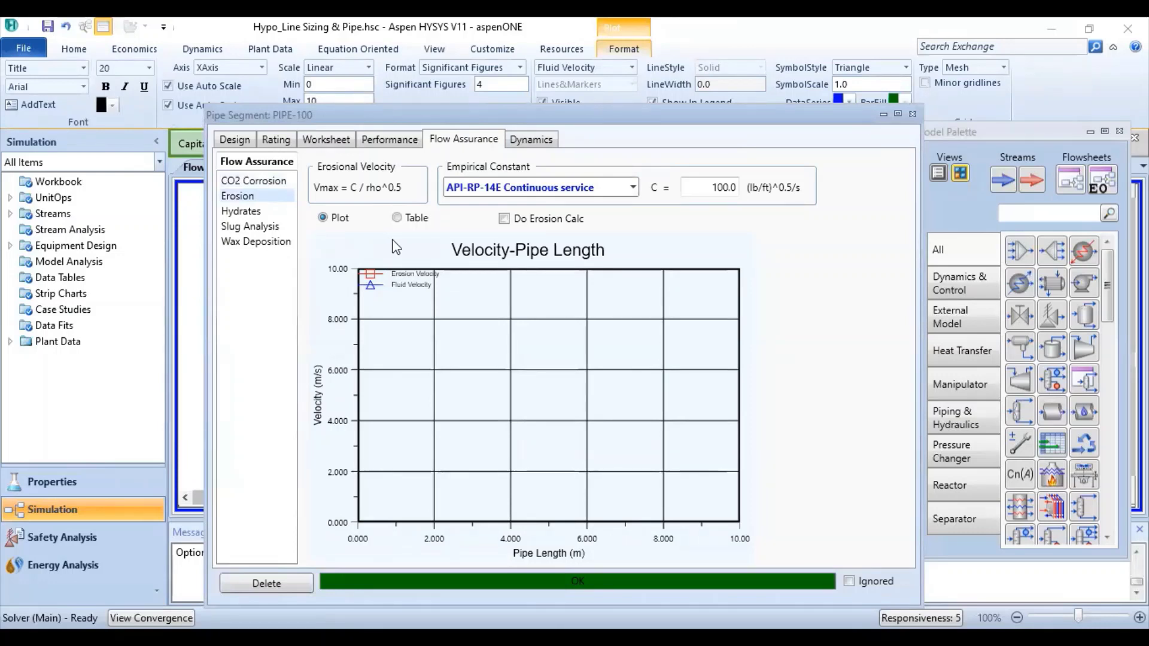
left_click(633, 188)
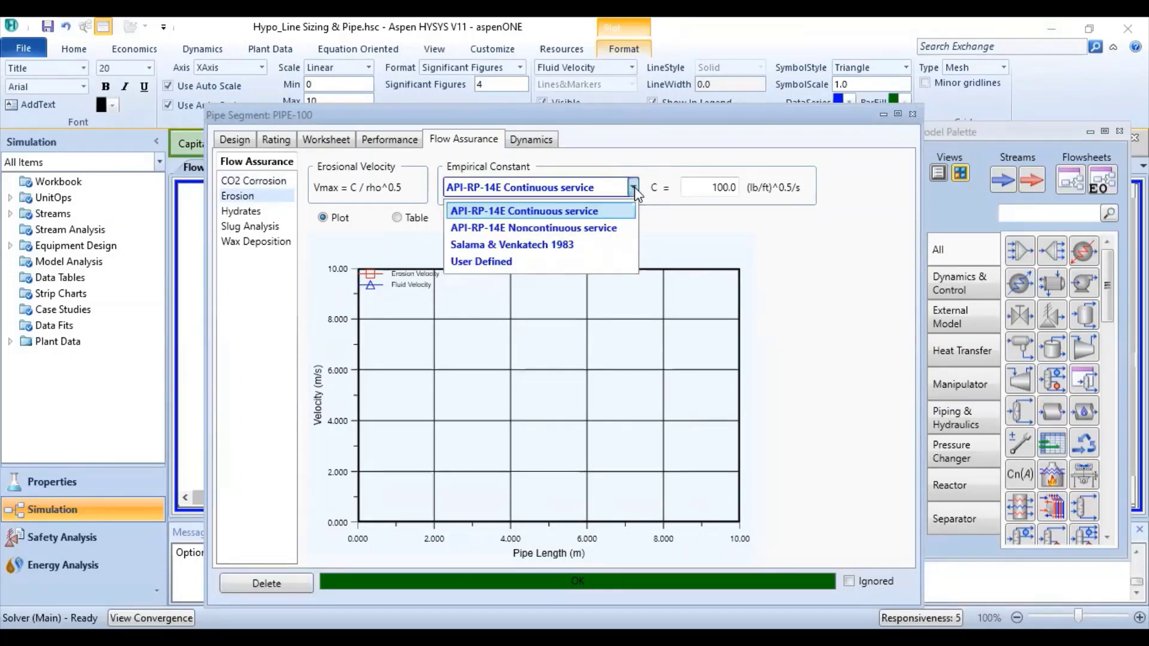
left_click(633, 188)
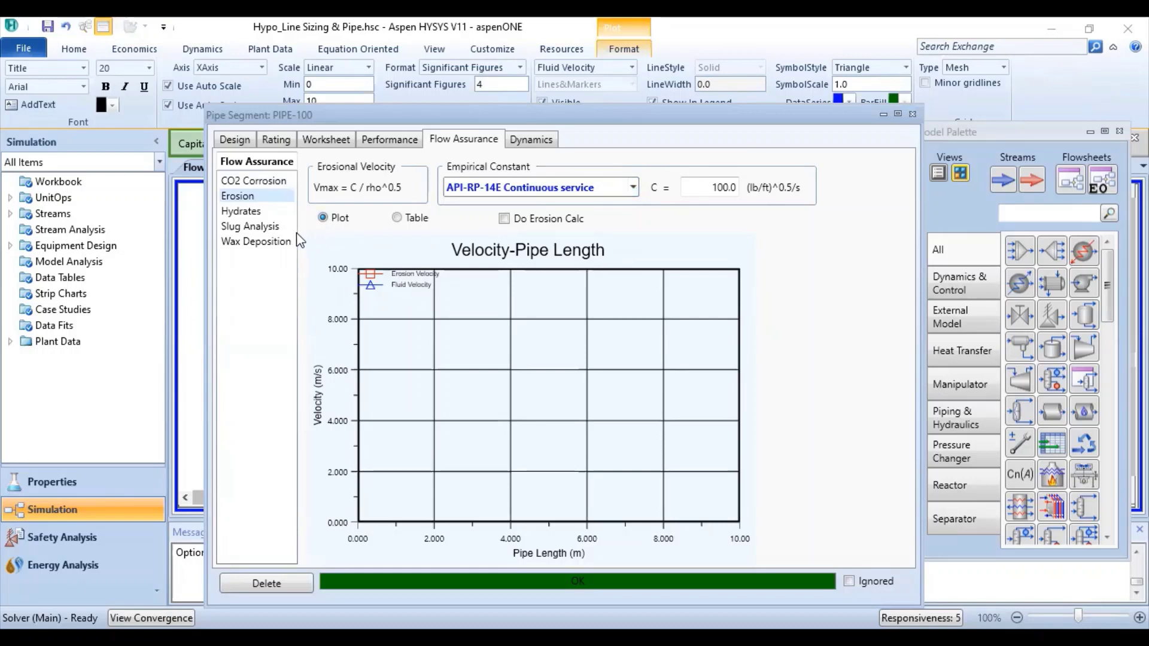
left_click(235, 215)
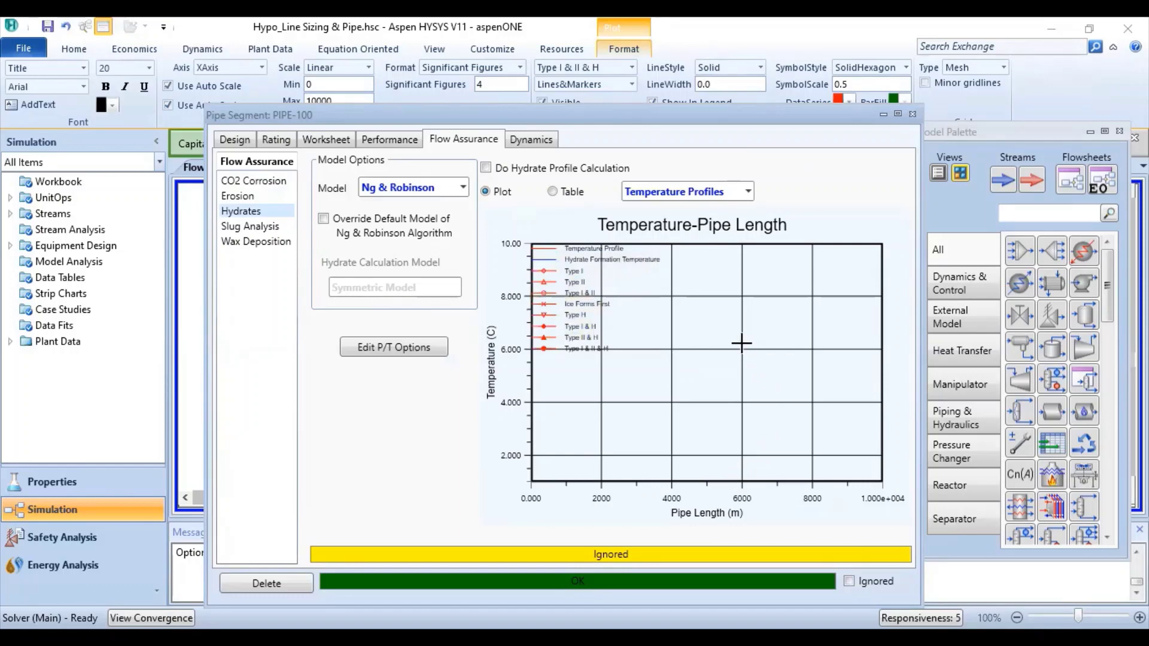
left_click(259, 230)
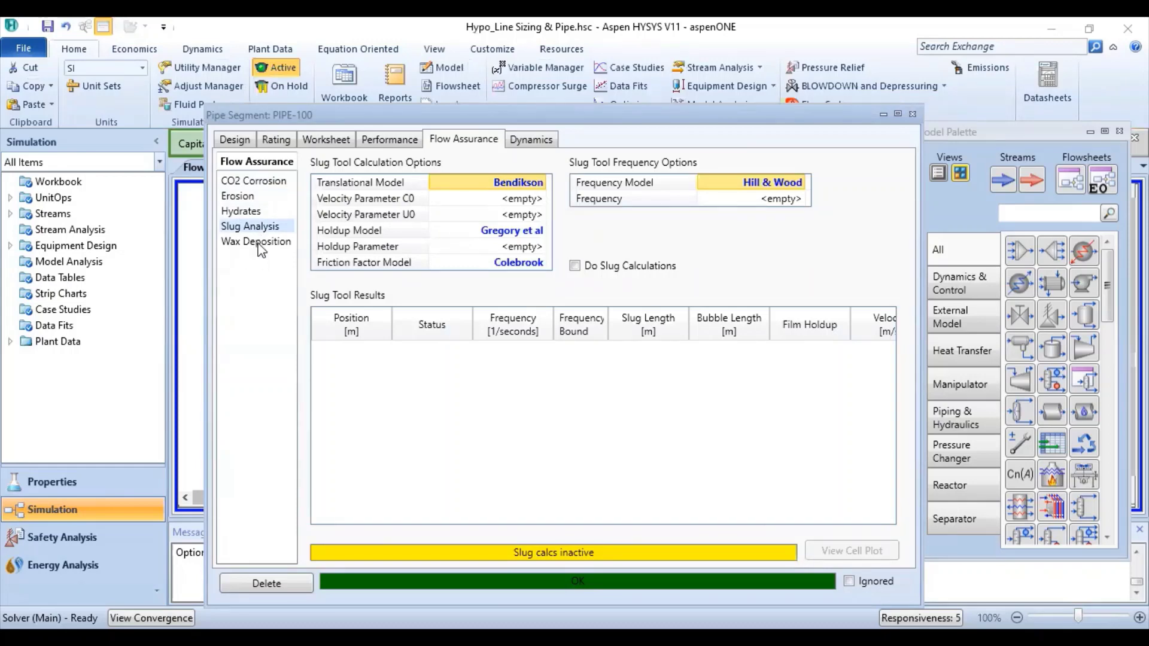
left_click(261, 242)
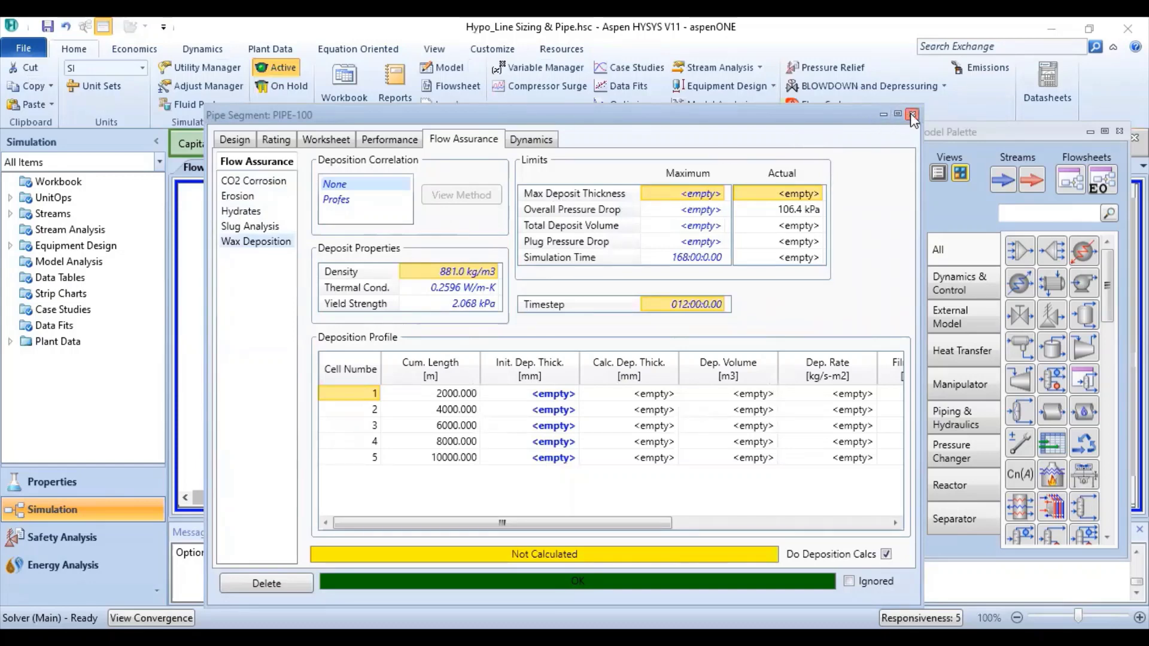
key("Escape")
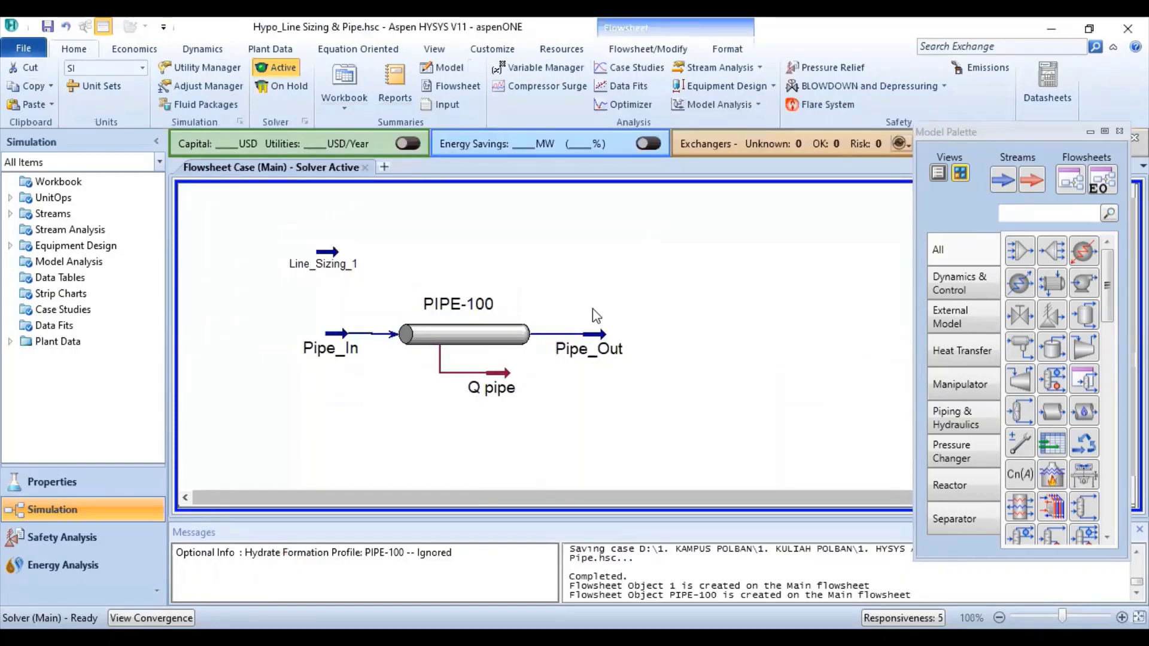
Move the Pipe_In stream arrow slightly away from PIPE-100 on the flowsheet and deselect it.
left_click(333, 331)
left_click_drag(332, 332, 328, 331)
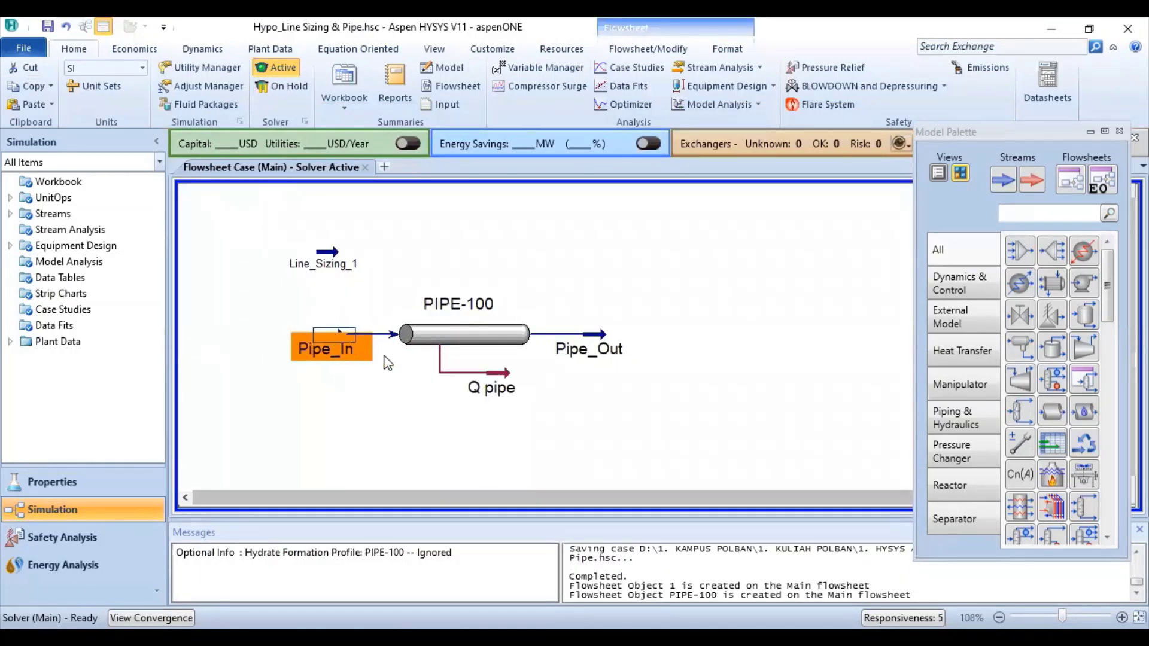
left_click(677, 387)
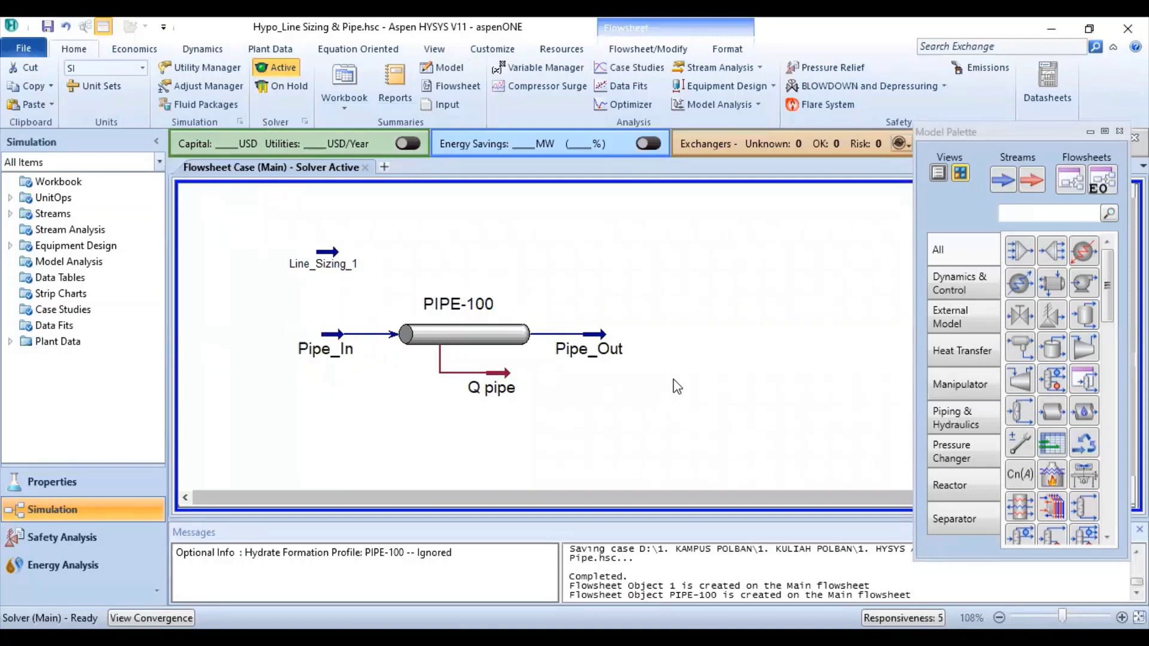
Show the property table for the Pipe_Out stream and place it just below the stream label.
right_click(601, 341)
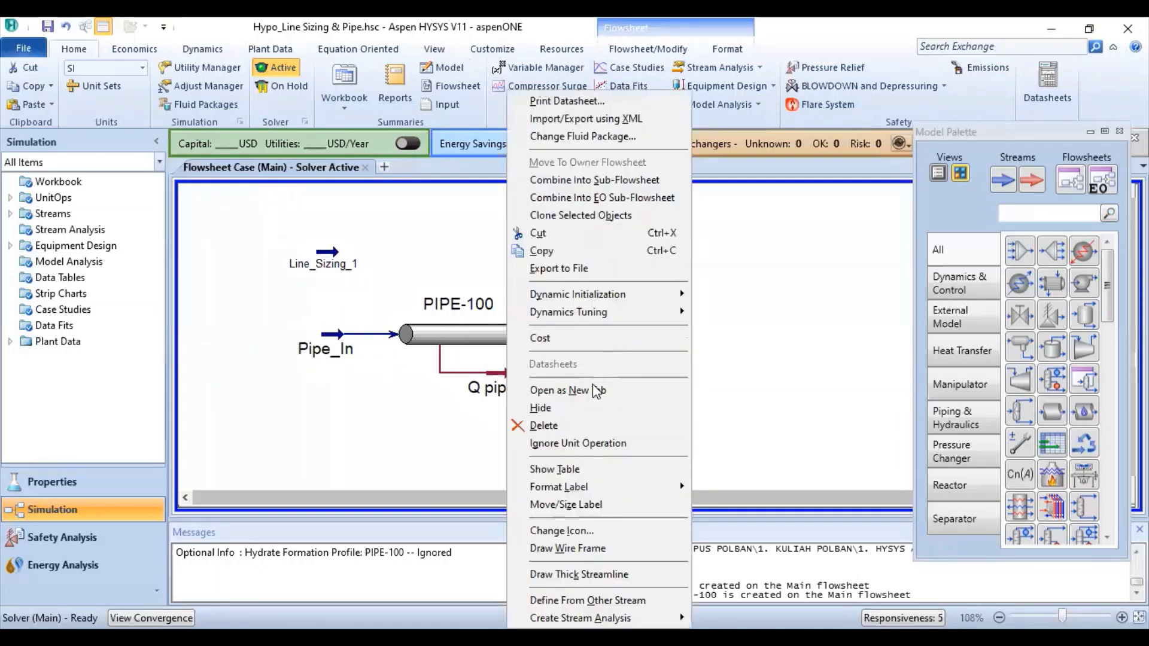
left_click(582, 469)
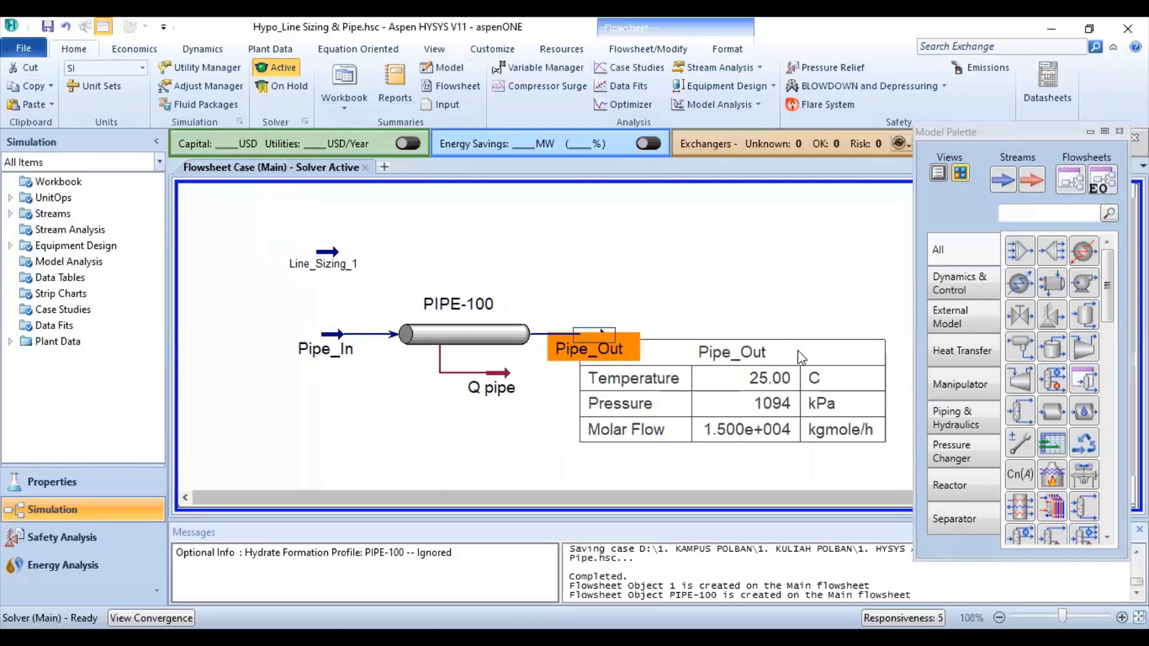
left_click_drag(802, 357, 804, 390)
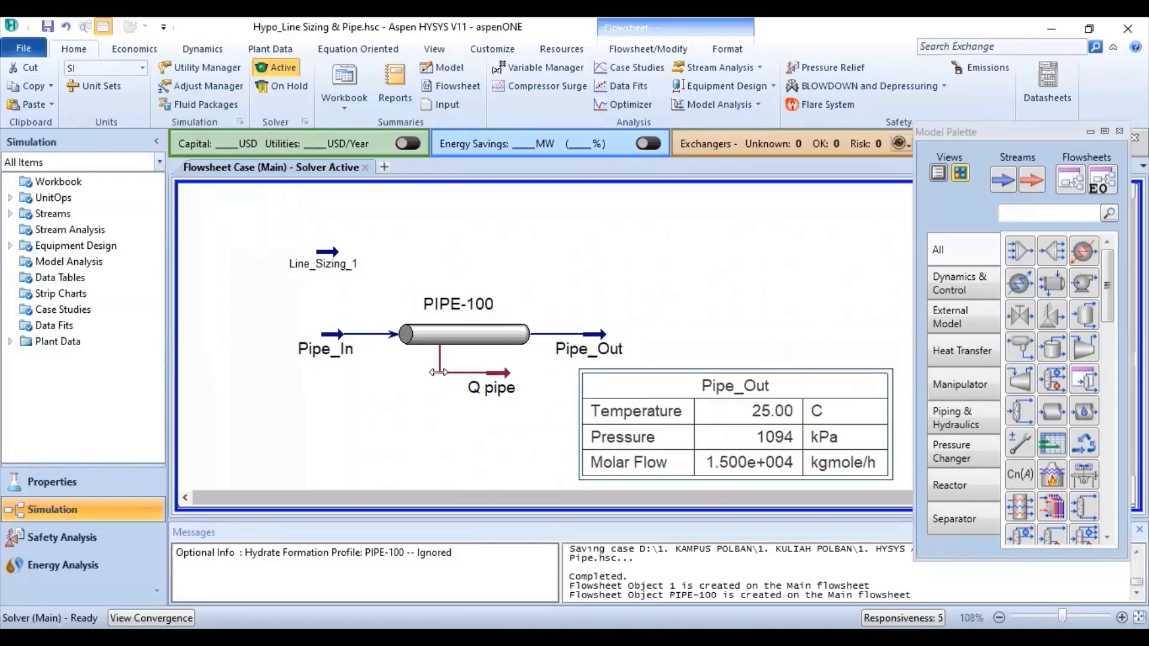
Show the property table for the Pipe_In stream, undo the accidental move of PIPE-100, and place the table beneath Pipe_In, clear of the Pipe_Out table.
right_click(413, 334)
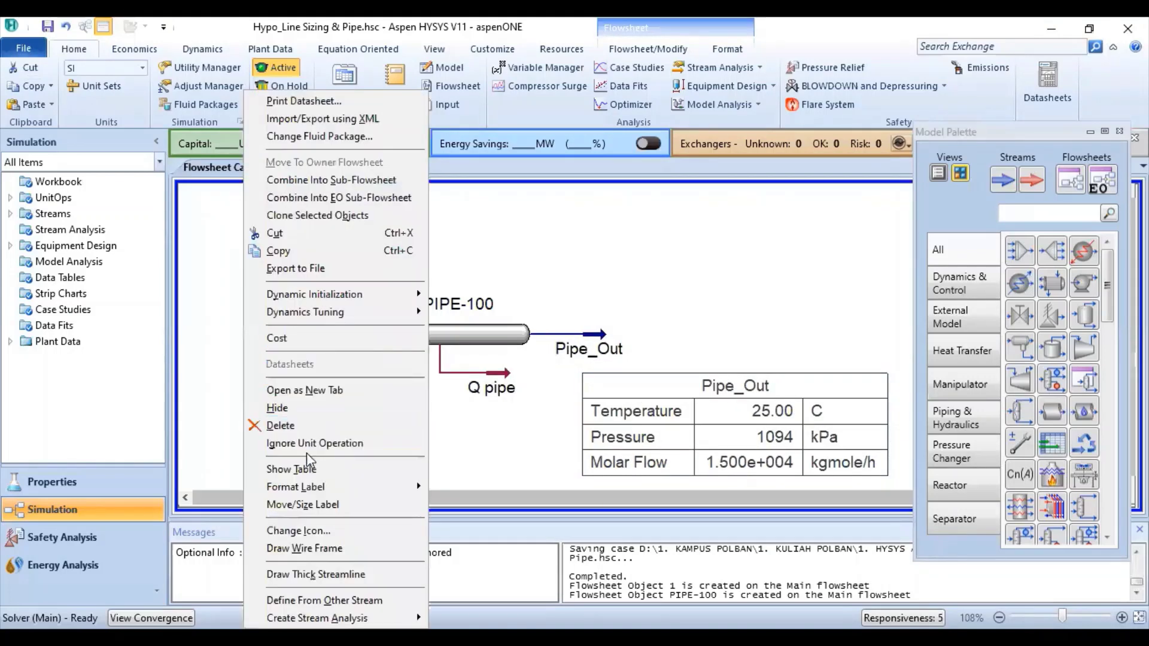
left_click(307, 469)
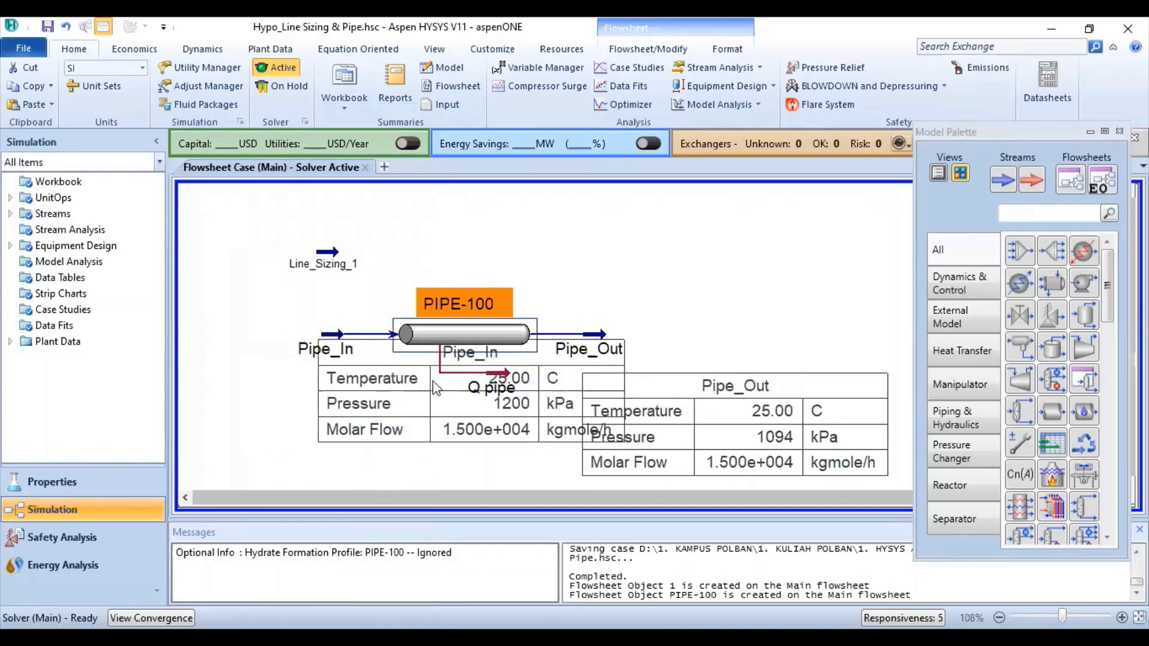
left_click_drag(436, 388, 283, 443)
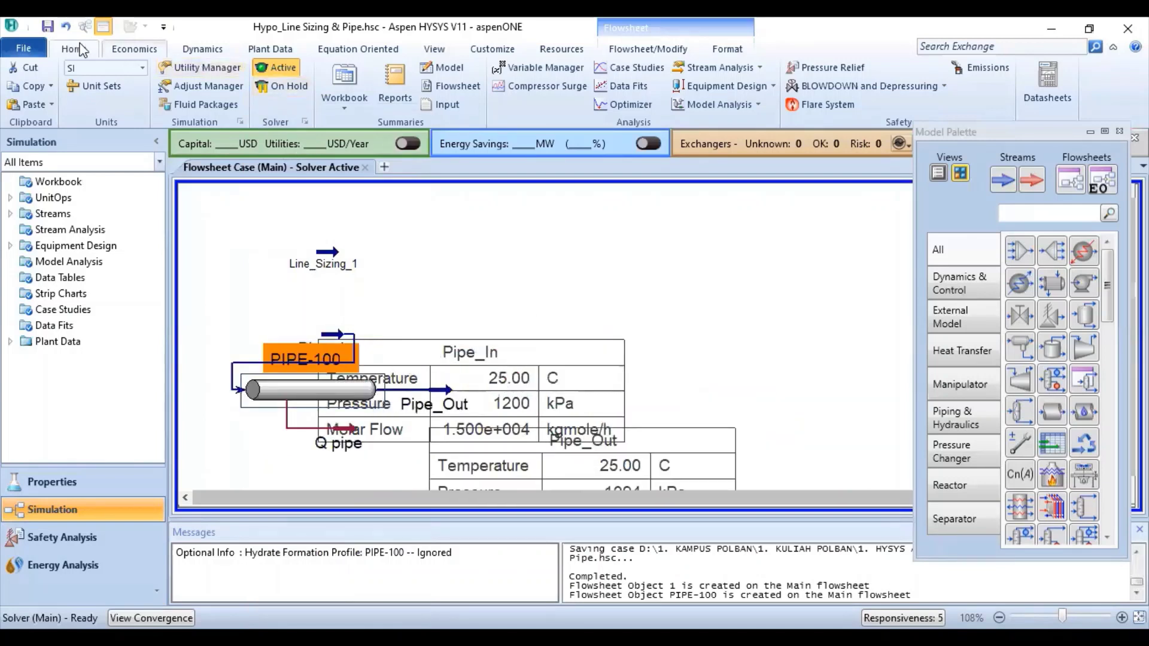
left_click(66, 30)
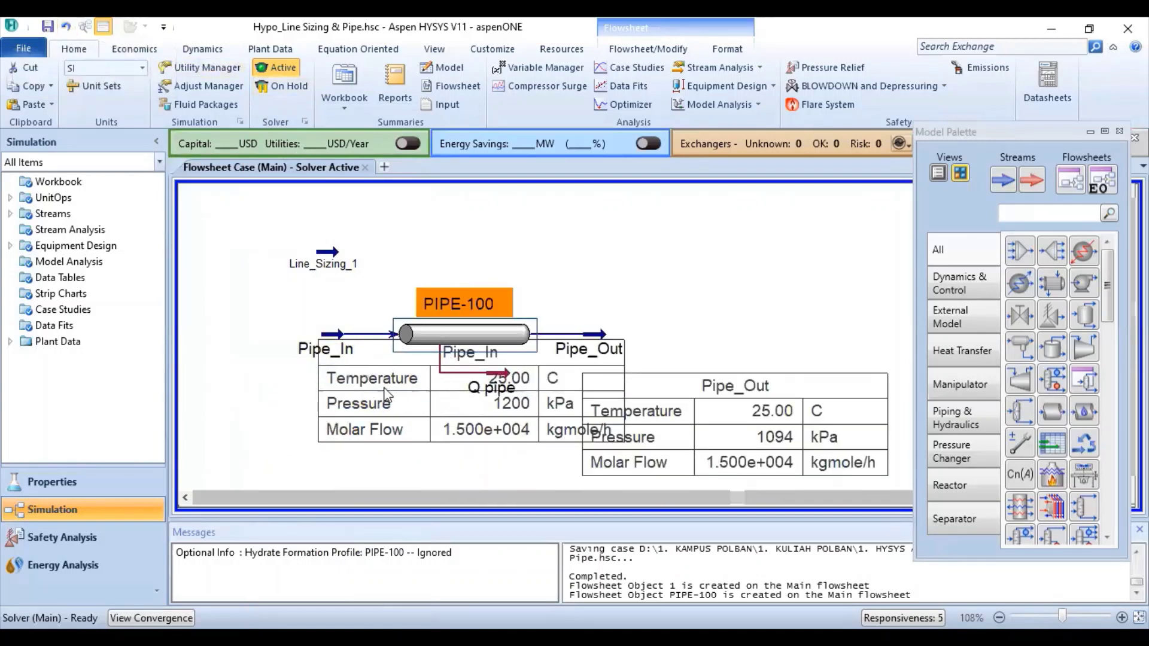
left_click_drag(386, 395, 273, 395)
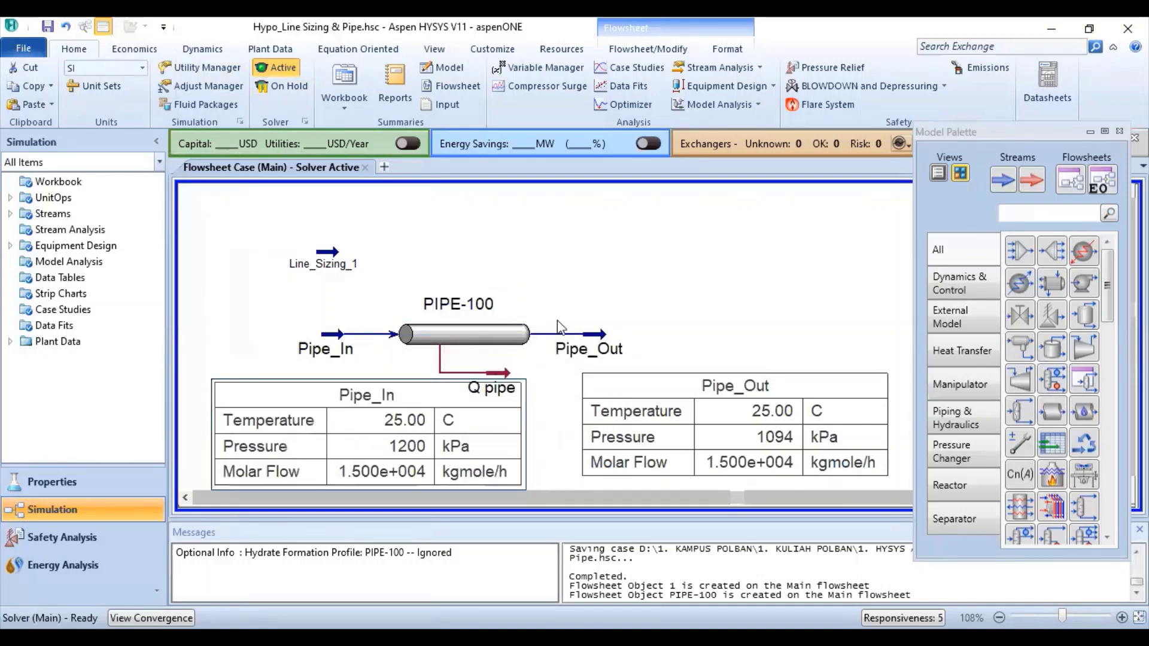
Lower the Pipe_In and Pipe_Out property tables slightly so they sit side by side beneath the pipe segment.
scroll(539, 458, "down", 1)
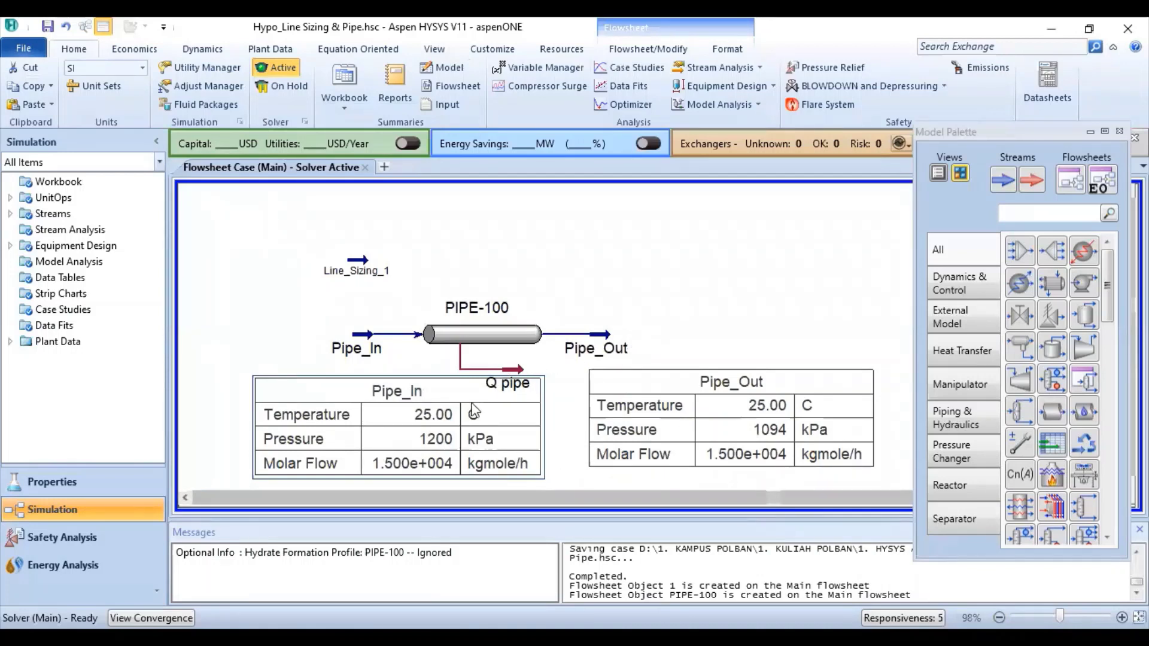
left_click_drag(474, 411, 463, 415)
left_click(782, 428)
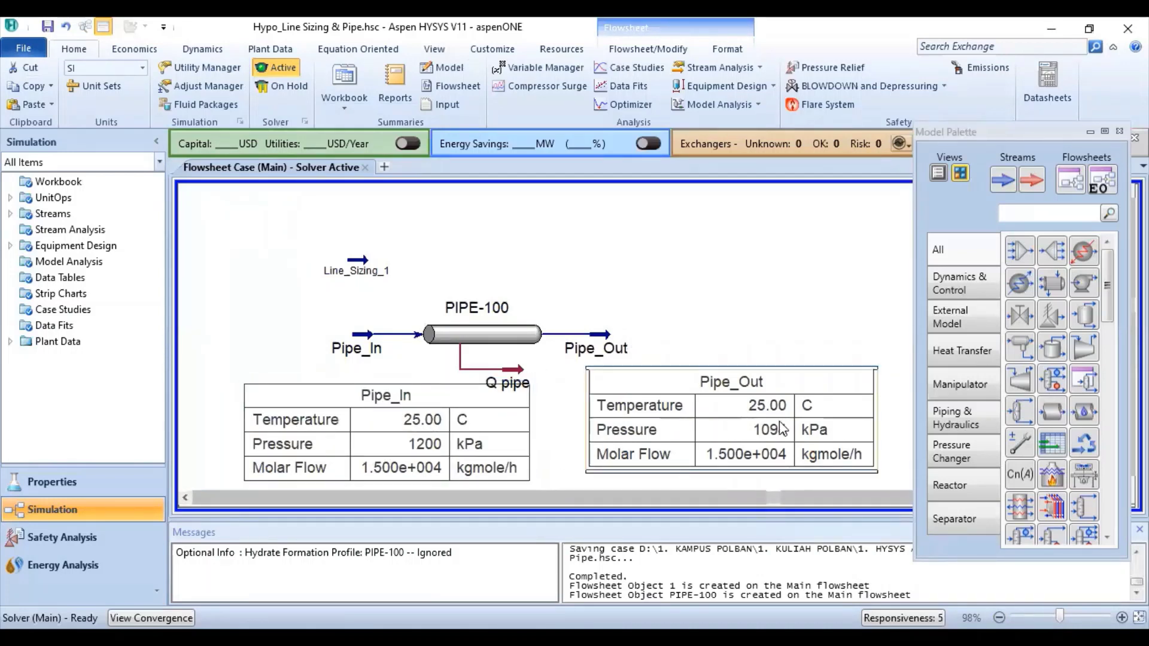
left_click_drag(781, 427, 781, 444)
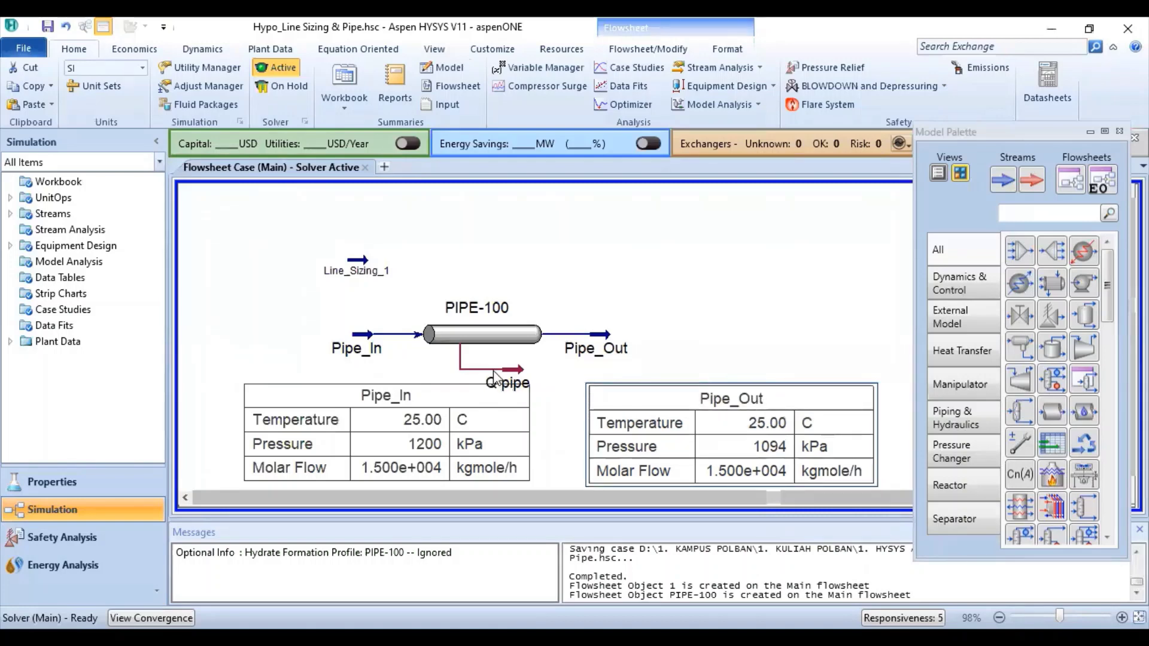
Show the property table for the Line_Sizing_1 stream and place it in the empty area above the Pipe_Out stream.
right_click(360, 263)
left_click(342, 466)
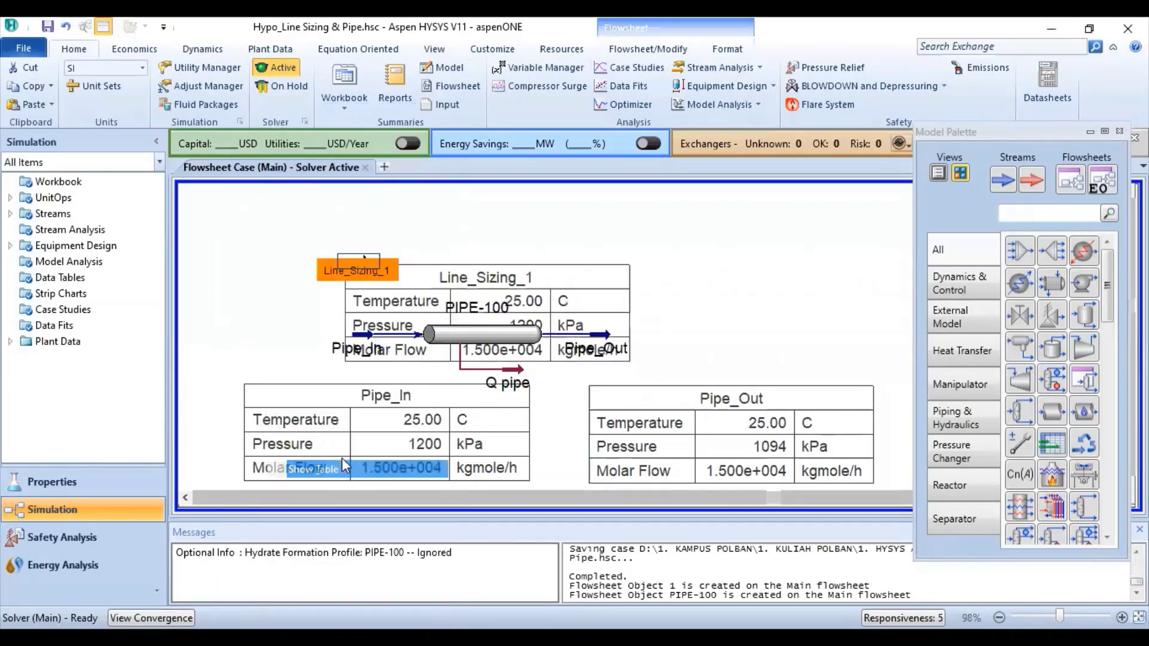
left_click_drag(540, 284, 758, 223)
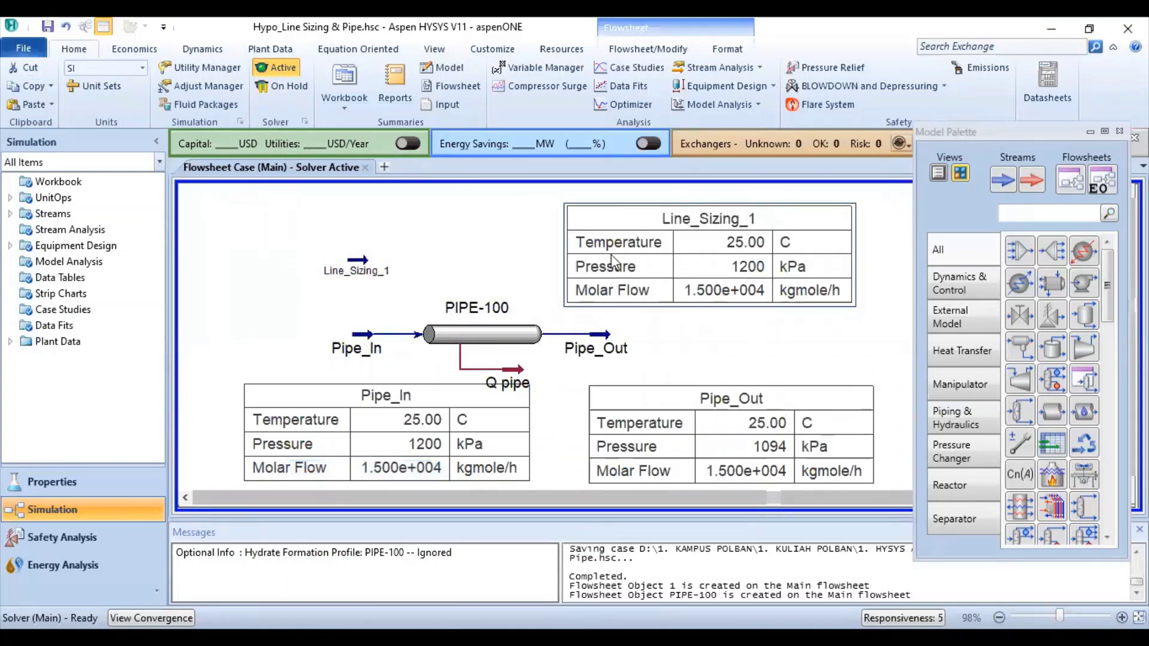
mouse_move(358, 268)
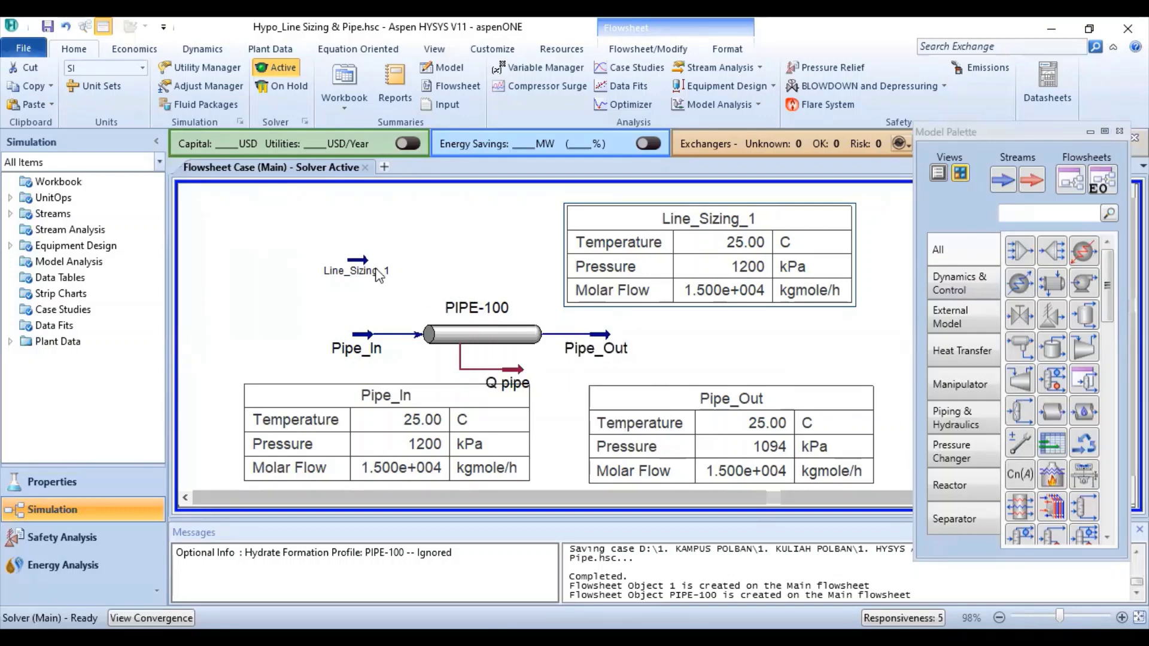
mouse_move(457, 356)
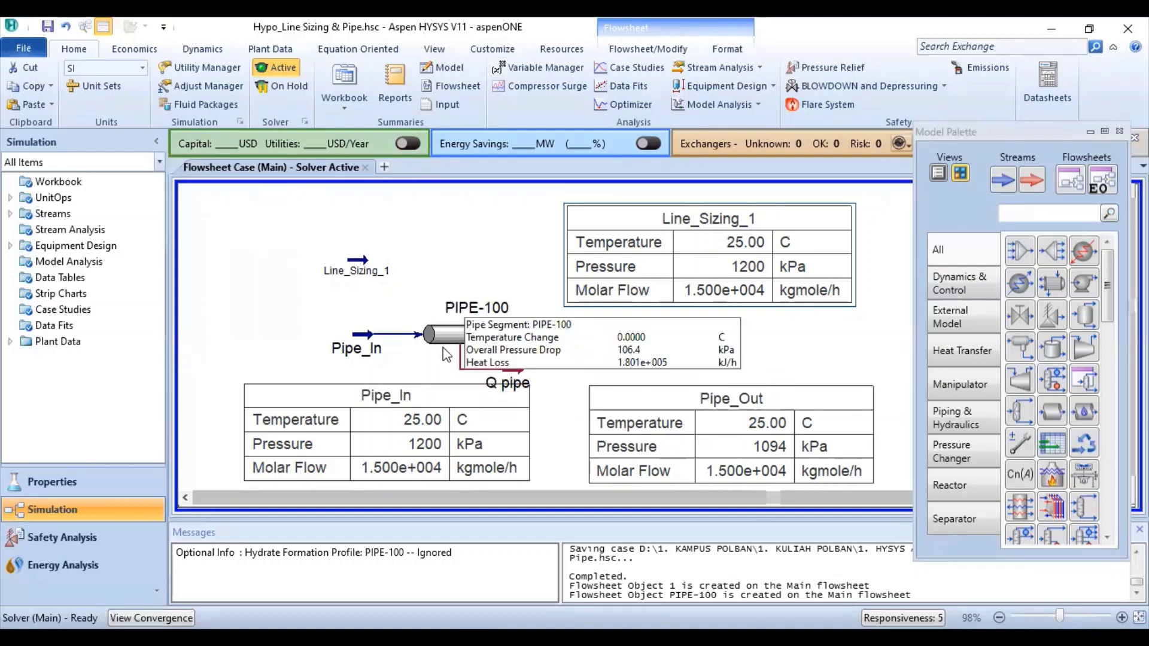